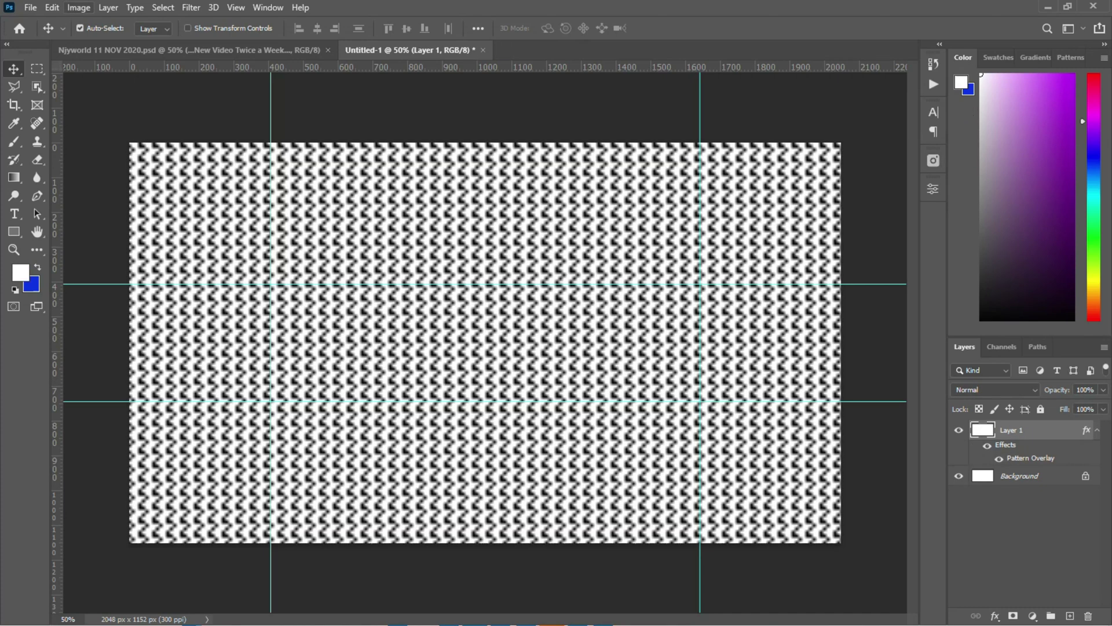
Step: Paste the blue molecule image into the banner as a new layer
key("alt+i")
mouse_move(52, 8)
left_click(65, 130)
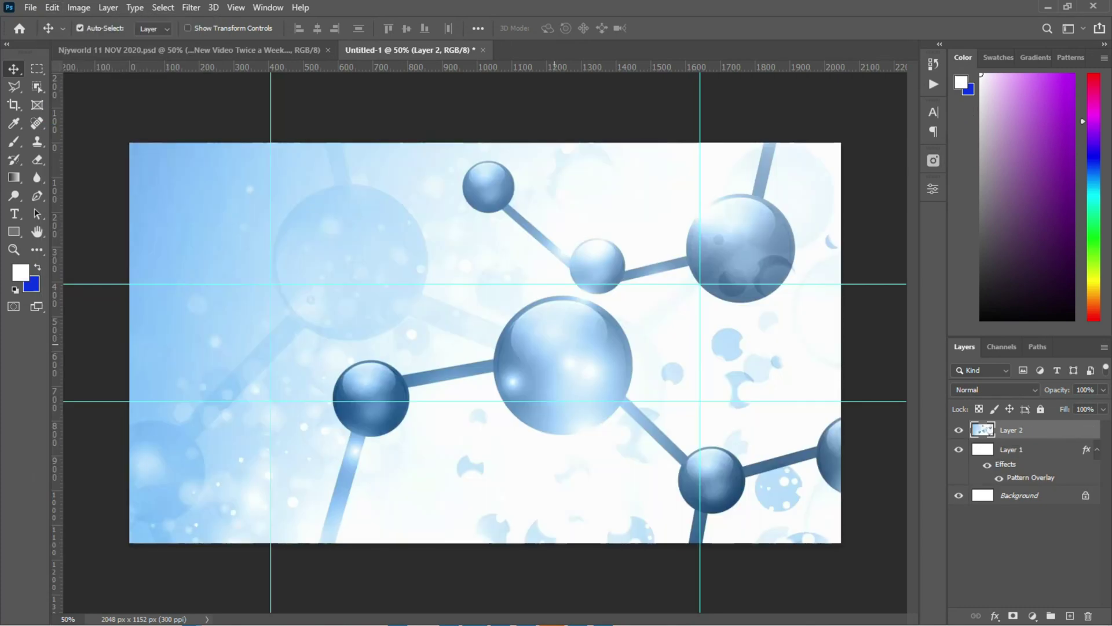
Step: Scale the molecule image to 48.56% so it spans the canvas width, and hide the patterned Layer 1 beneath it
key("ctrl+t")
left_click_drag(130, 142, 545, 351)
left_click_drag(648, 459, 201, 233)
left_click_drag(129, 124, 450, 414)
left_click_drag(601, 376, 222, 199)
left_click_drag(220, 159, 212, 160)
left_click_drag(470, 400, 469, 425)
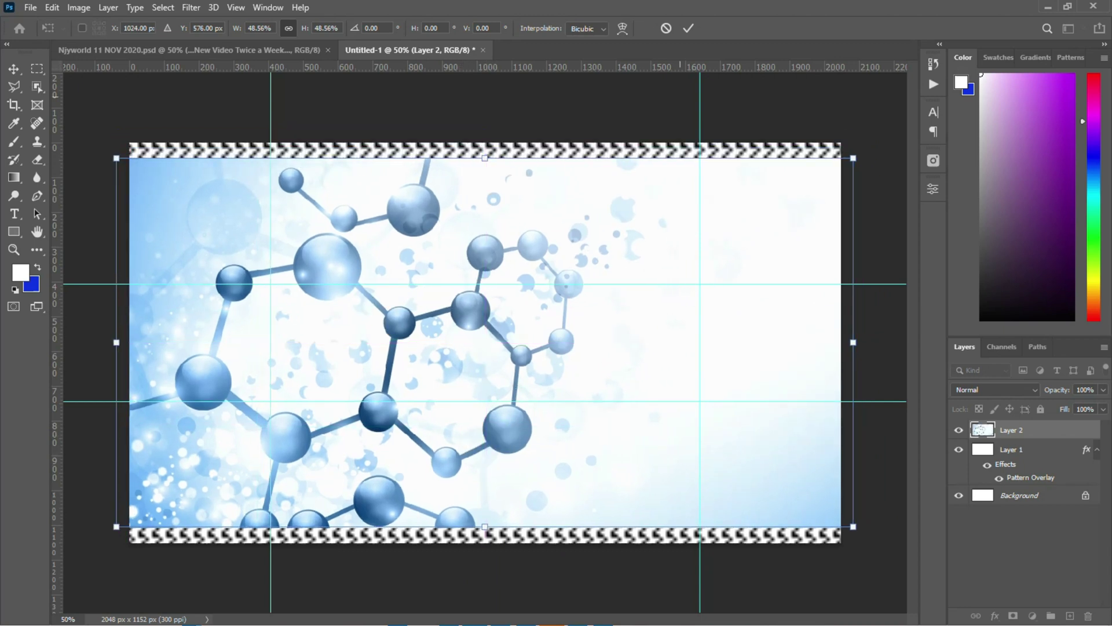
key("Return")
left_click(959, 450)
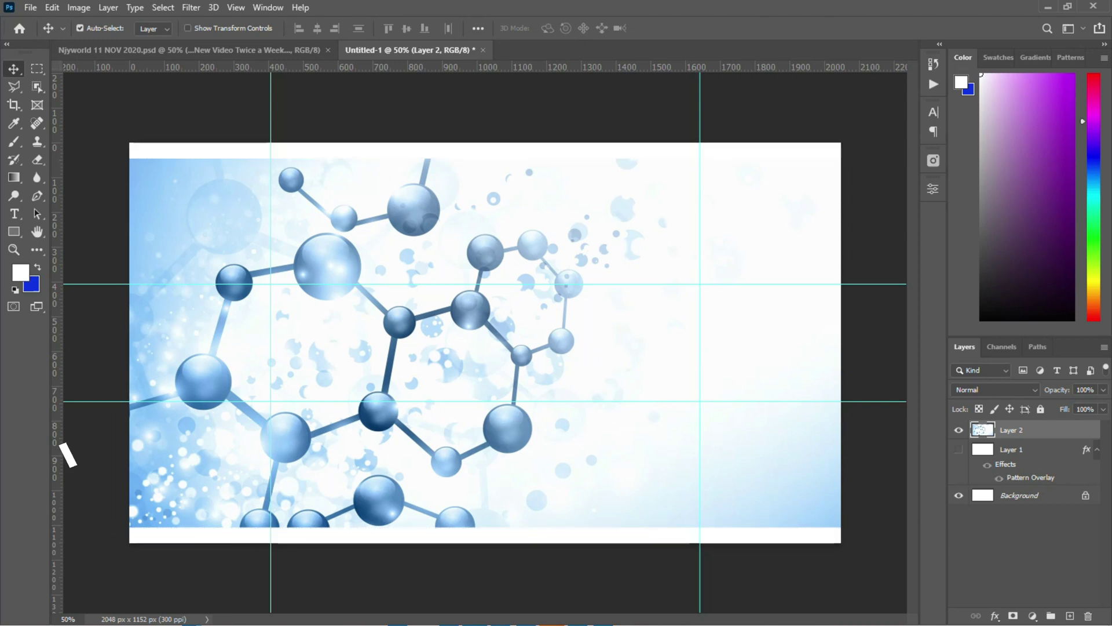
Step: Add a 90° linear white-to-transparent gradient fill and place it above the molecule image layer
left_click(1025, 450)
left_click(1070, 616)
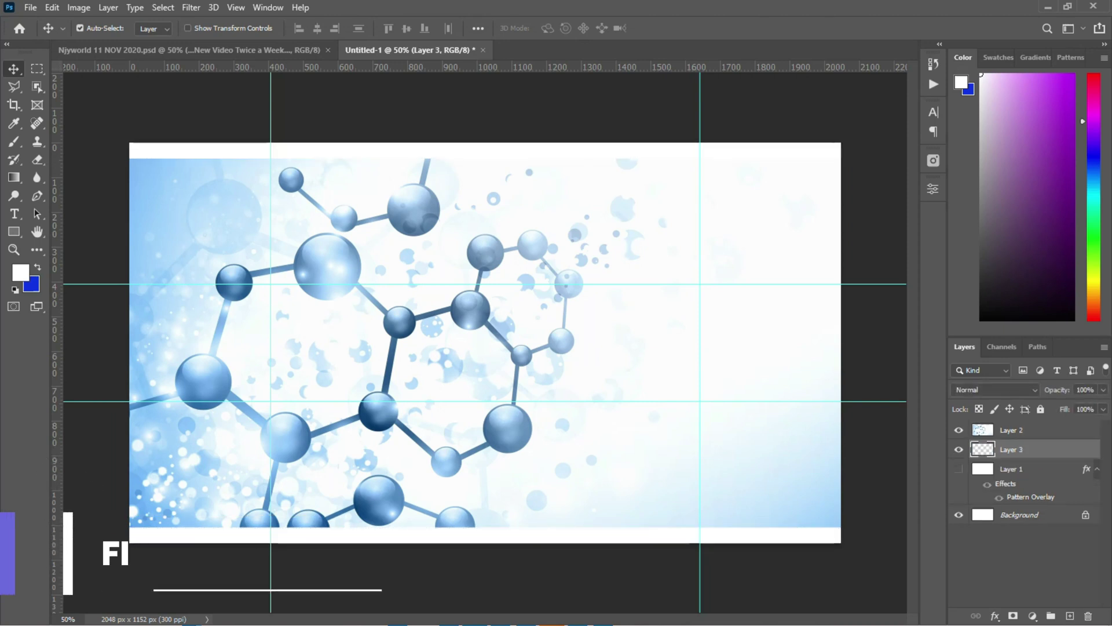
left_click(1032, 616)
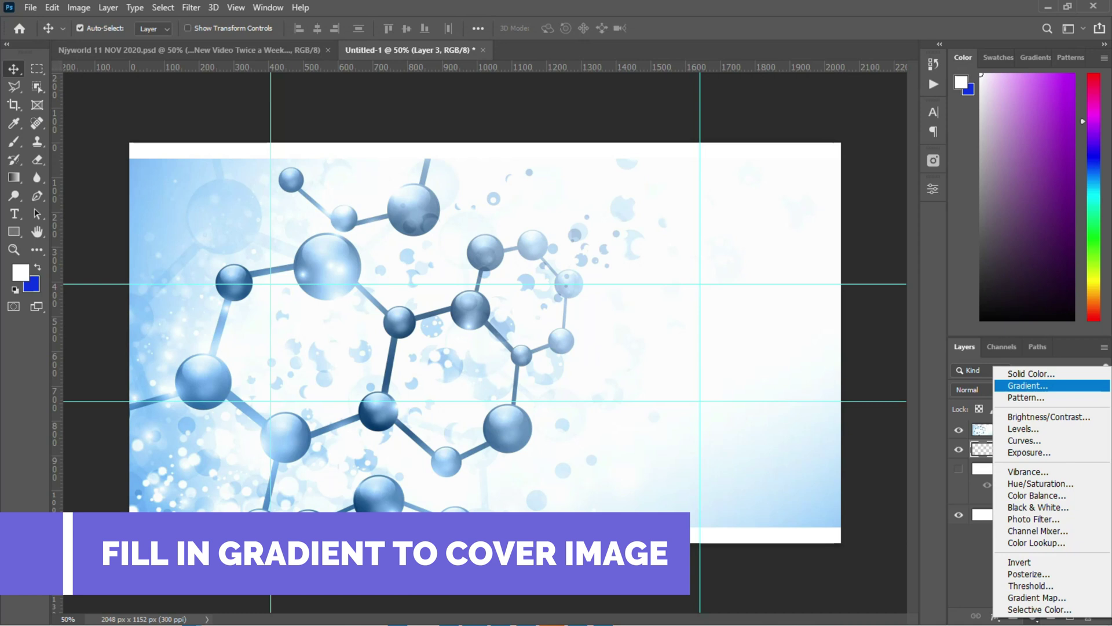
left_click(1011, 397)
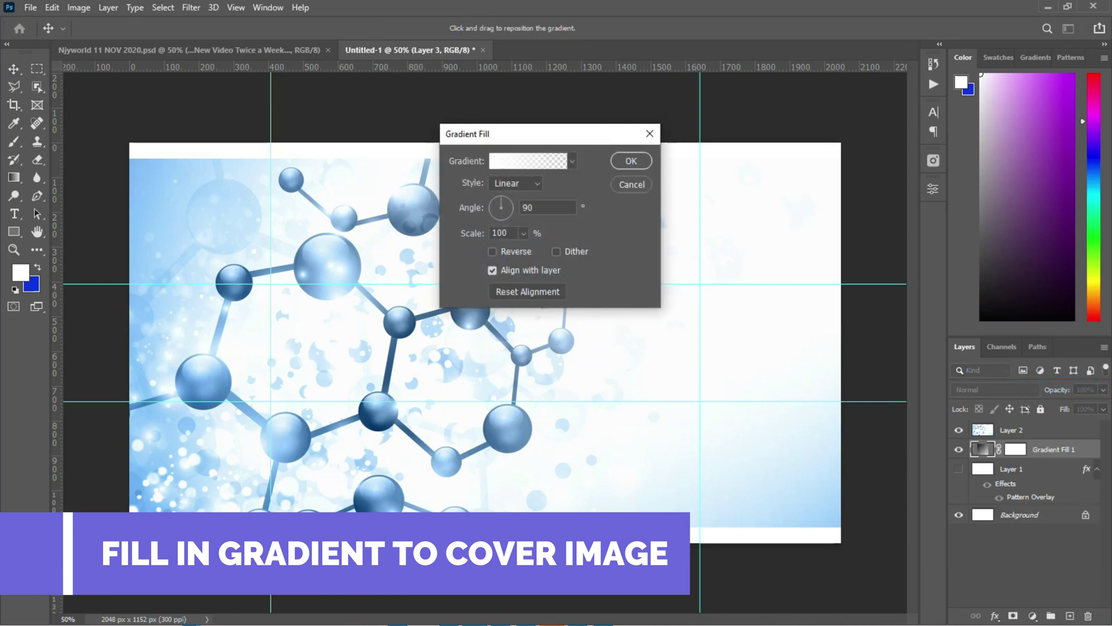
key("Return")
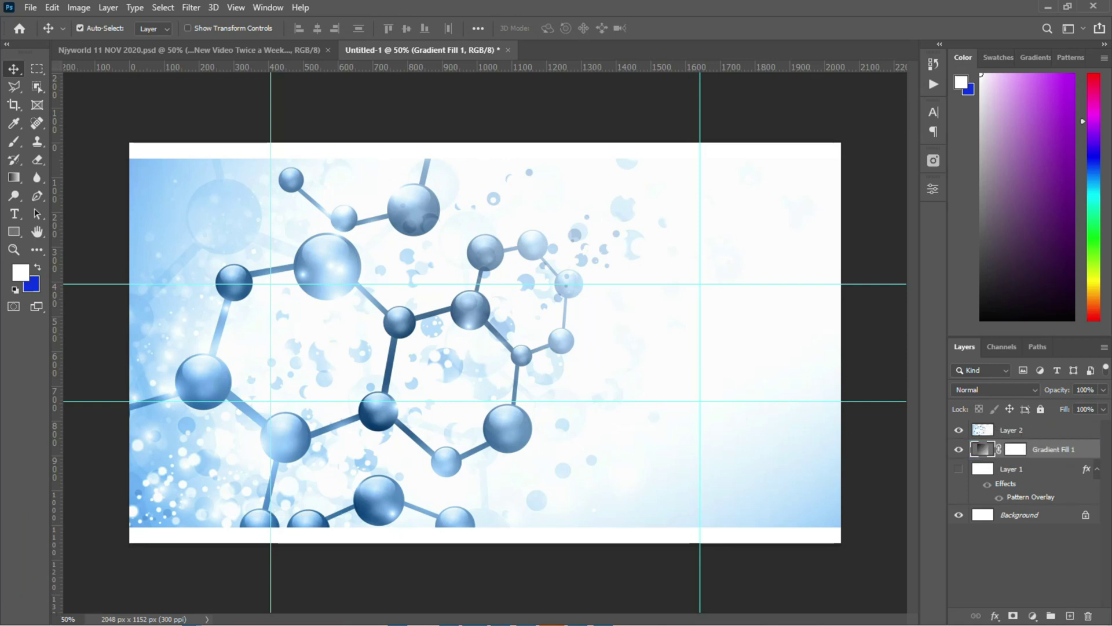
left_click_drag(1054, 450, 1054, 424)
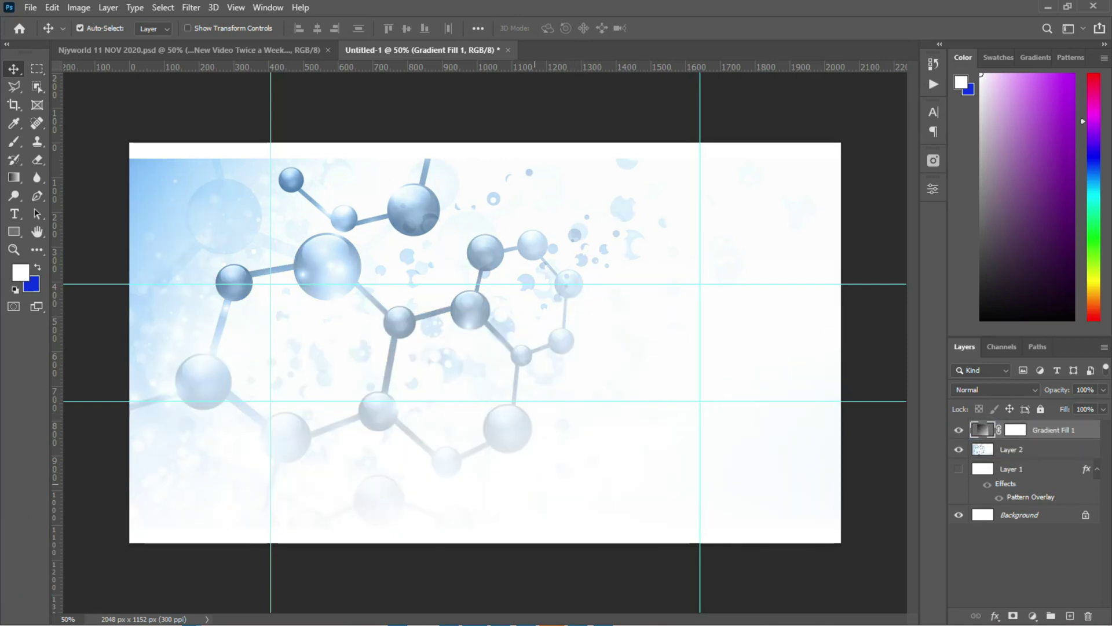
Step: Add a second linear white-to-transparent gradient fill above the first and reverse it
left_click(1016, 430)
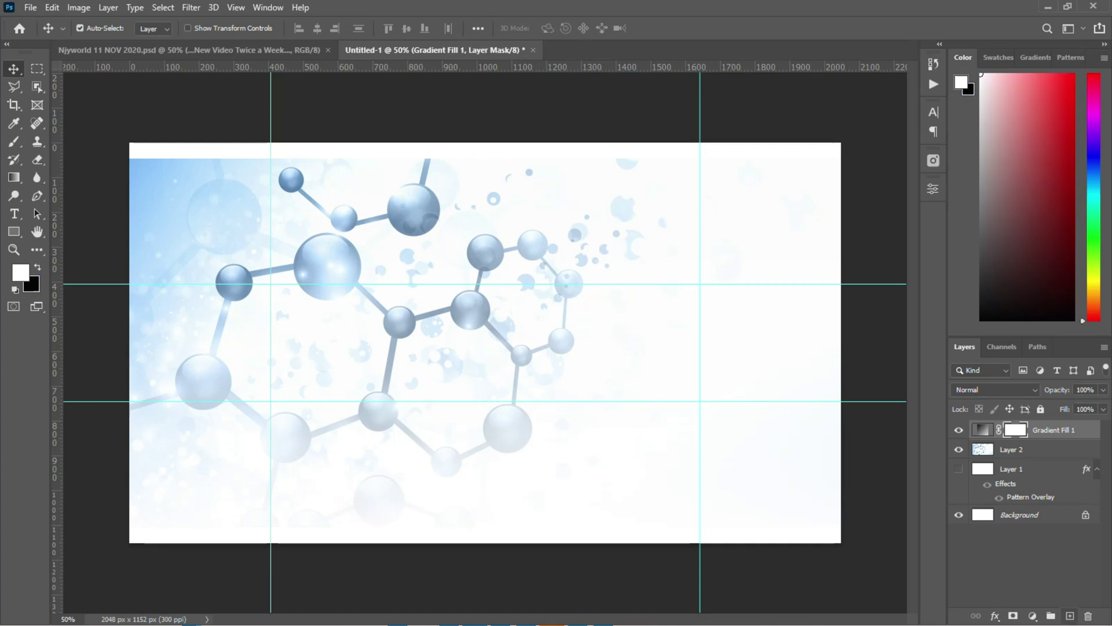
left_click(1070, 616)
left_click(1033, 616)
left_click(1019, 397)
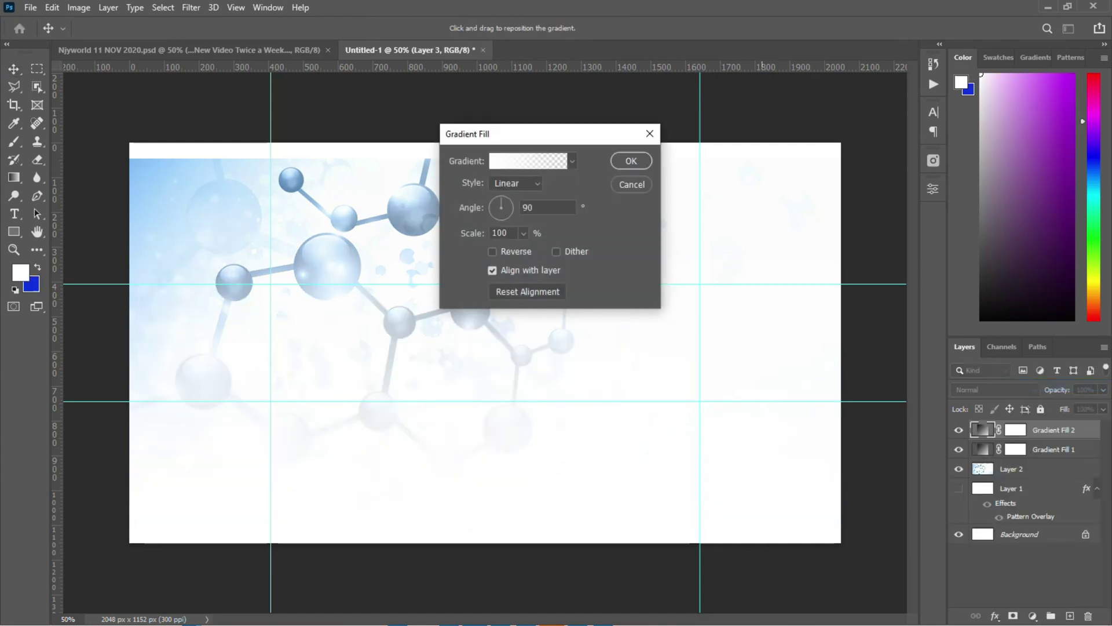
left_click(492, 252)
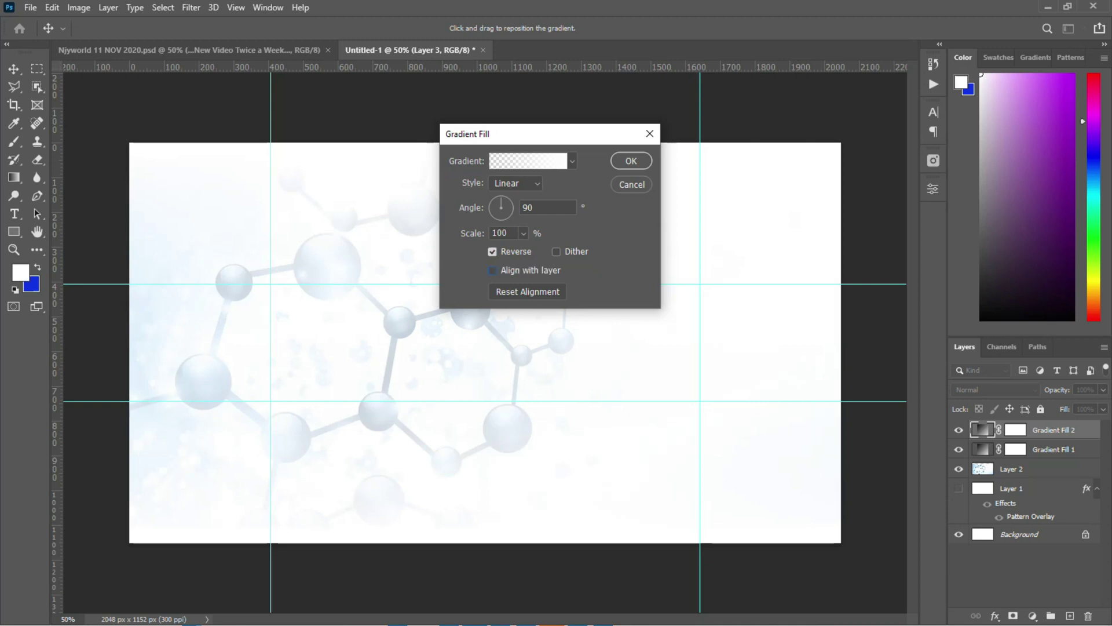
Step: Adjust the second gradient's stops so its white fade covers only the upper edge of the molecule image
left_click(529, 161)
left_click_drag(830, 326, 652, 326)
left_click(816, 135)
left_click_drag(547, 136, 594, 228)
left_click(680, 254)
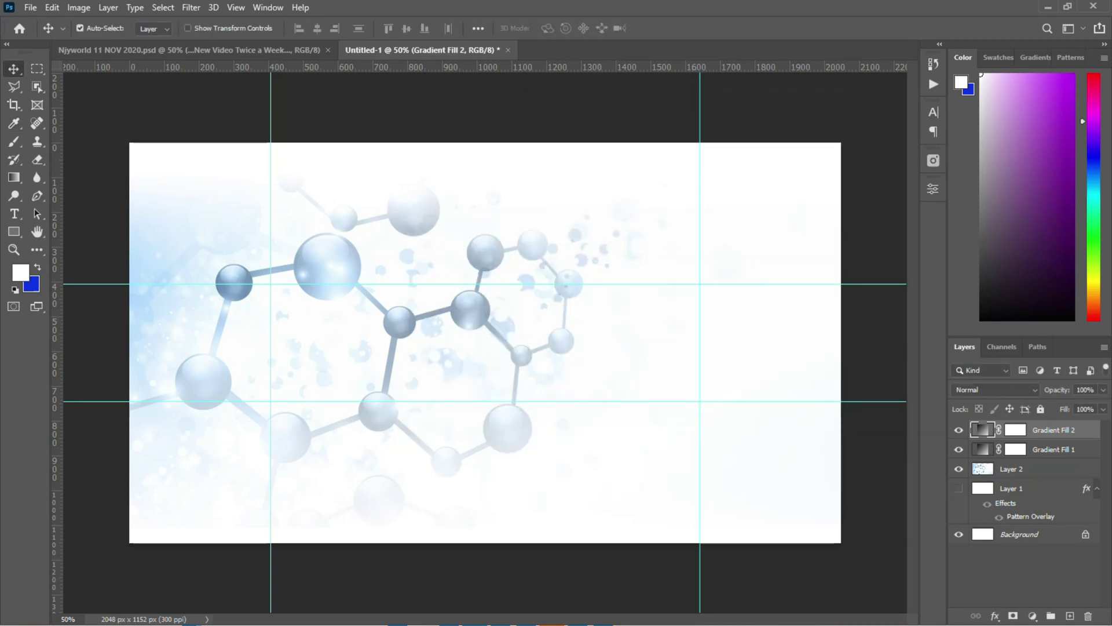
Step: Paste the science icon pattern image as a new layer and move it over the right half of the banner
left_click(52, 8)
left_click(70, 129)
left_click_drag(468, 301, 654, 305)
Step: Scale the icon pattern to about 253% so it covers the full canvas height, aligned with the canvas's right edge
key("ctrl+t")
left_click_drag(560, 263, 406, 148)
left_click_drag(597, 334, 661, 403)
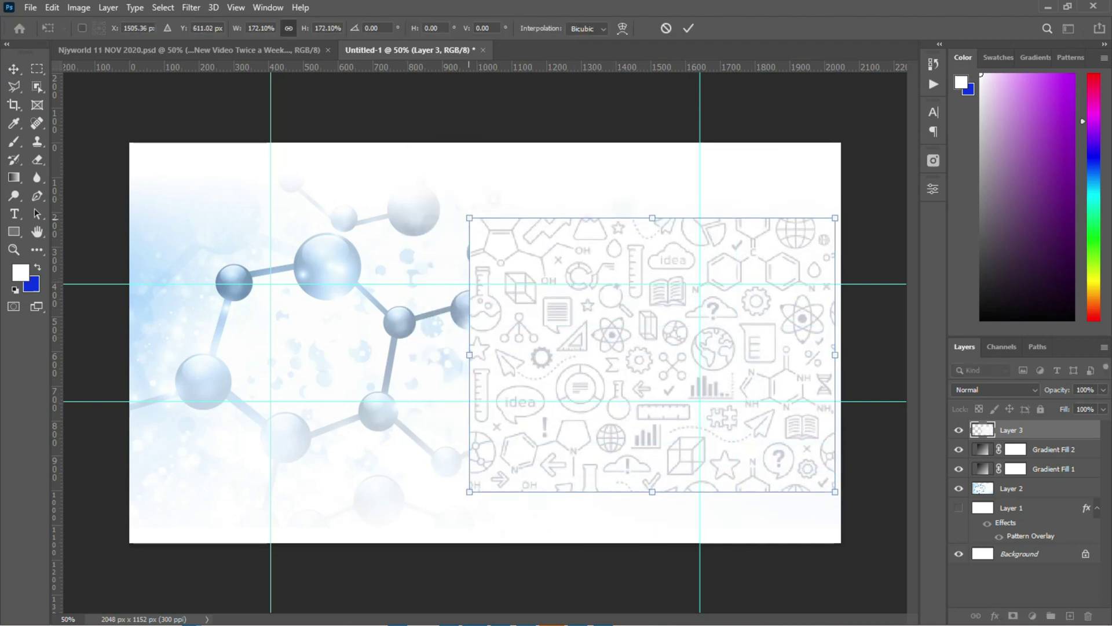
left_click_drag(470, 218, 368, 141)
left_click_drag(368, 492, 318, 570)
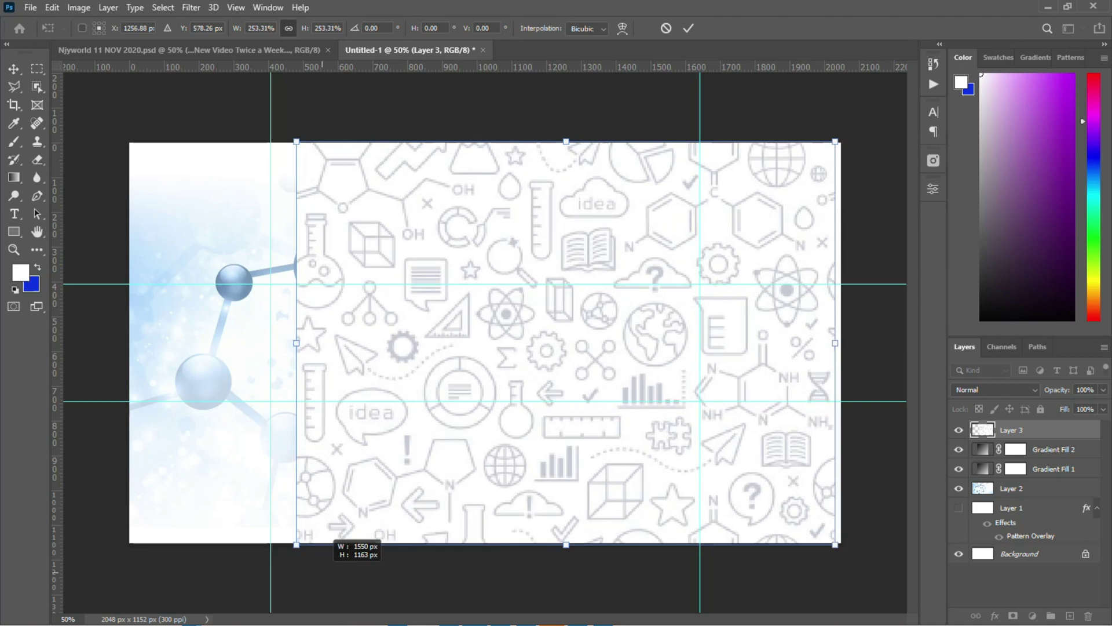
left_click_drag(506, 346, 512, 347)
key("Return")
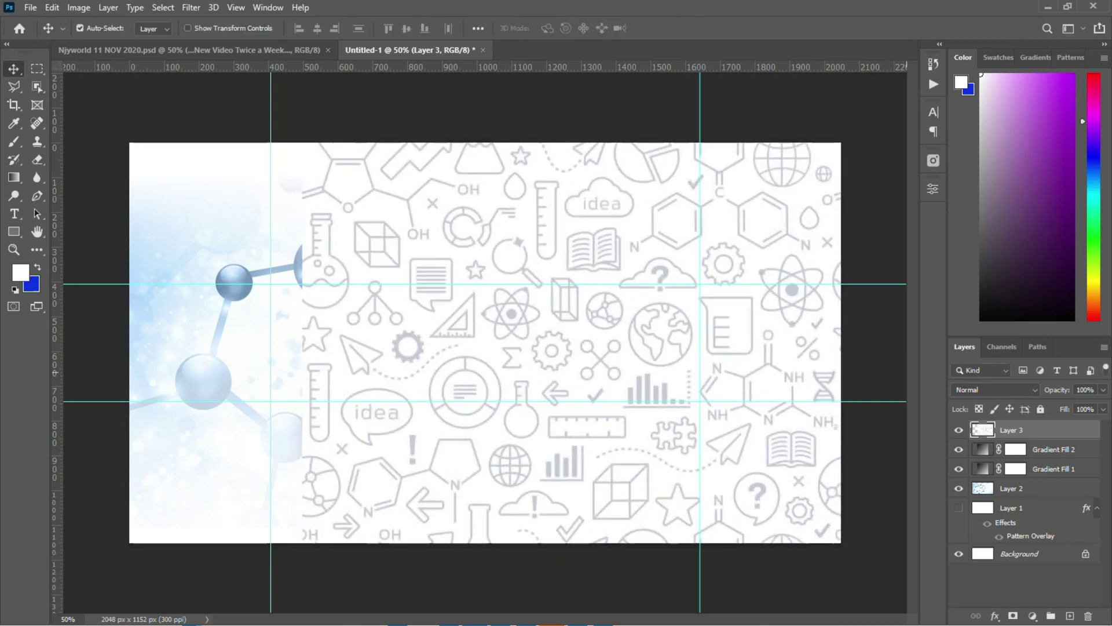
Step: Try different darken and lighten blend modes on the science icon layer, leaving it set to Normal
left_click(994, 389)
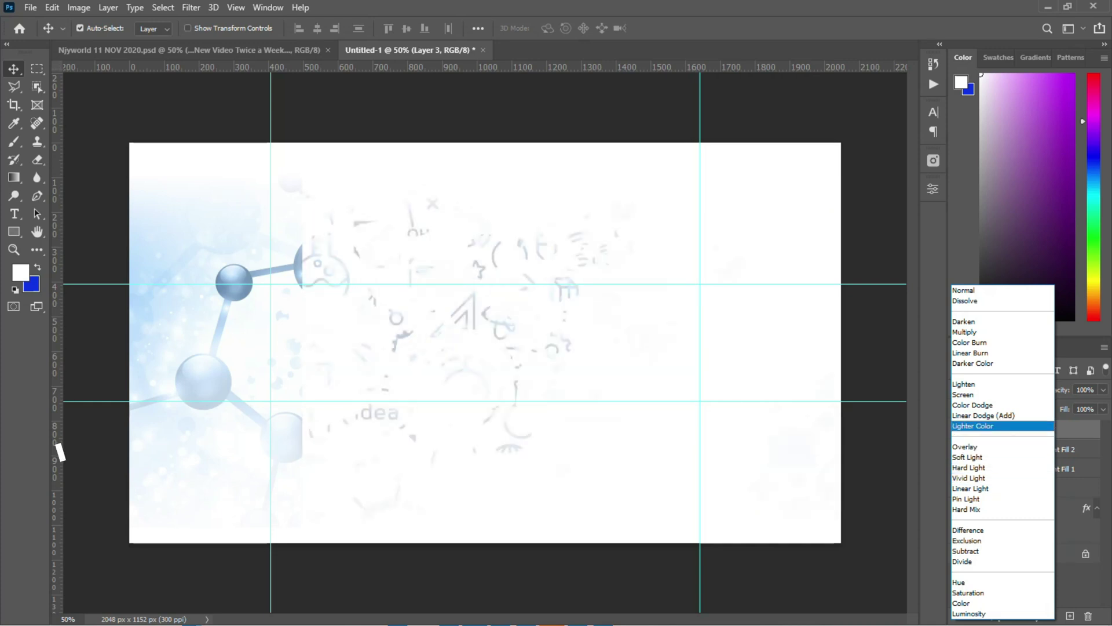
key("Up")
key("Up")
key("Down")
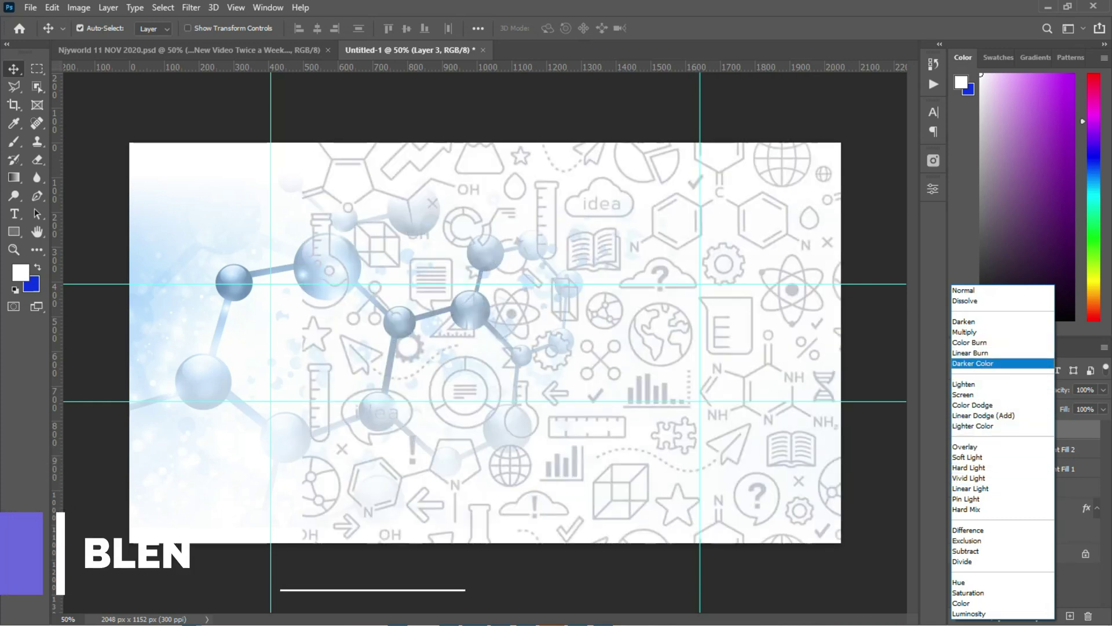
key("Up")
key("Up")
key("Up")
key("Up")
key("Down")
key("Down")
key("Down")
key("Down")
key("Down")
key("Down")
key("Down")
key("Down")
key("Down")
key("Down")
key("Down")
key("Down")
key("Down")
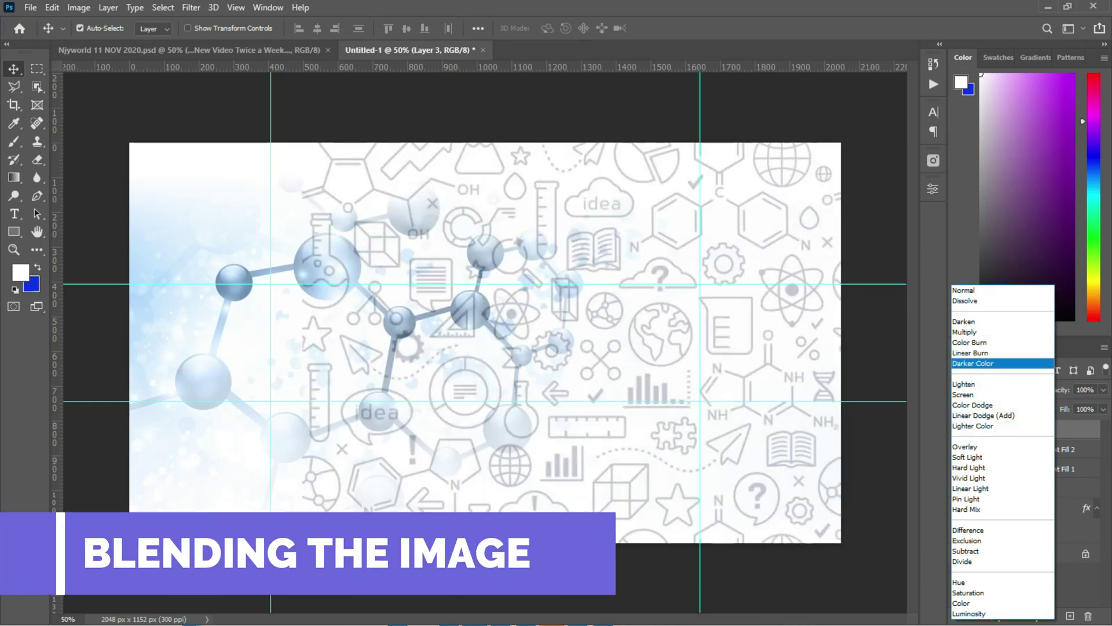
key("Down")
key("Down")
key("Down")
key("Down")
key("Down")
key("Down")
key("Down")
key("Up")
key("Up")
key("Up")
key("Up")
key("Up")
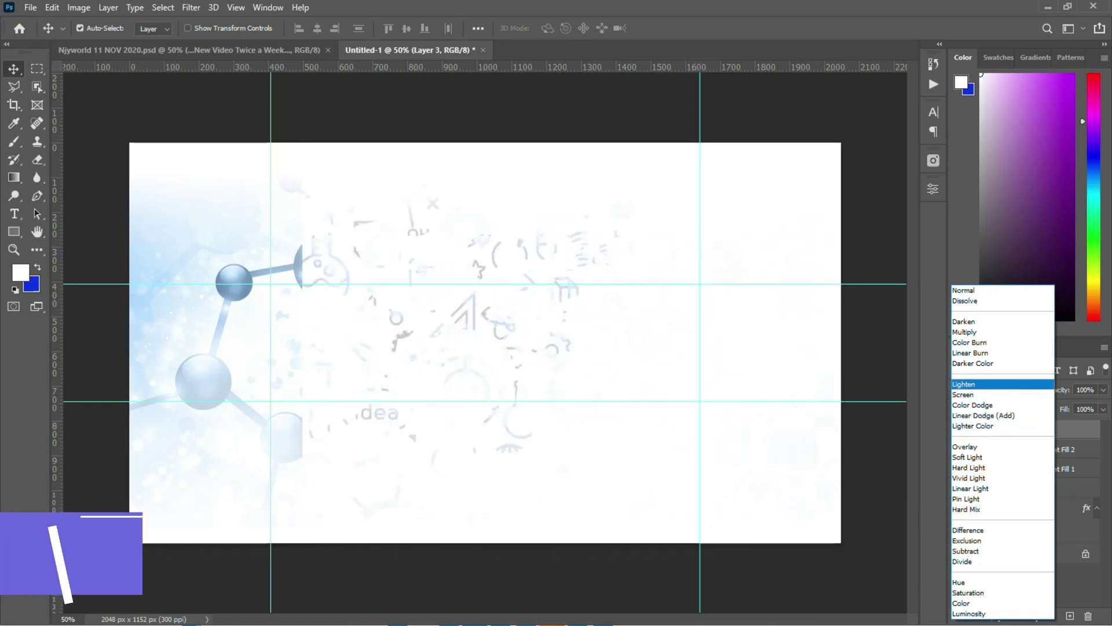
left_click(964, 290)
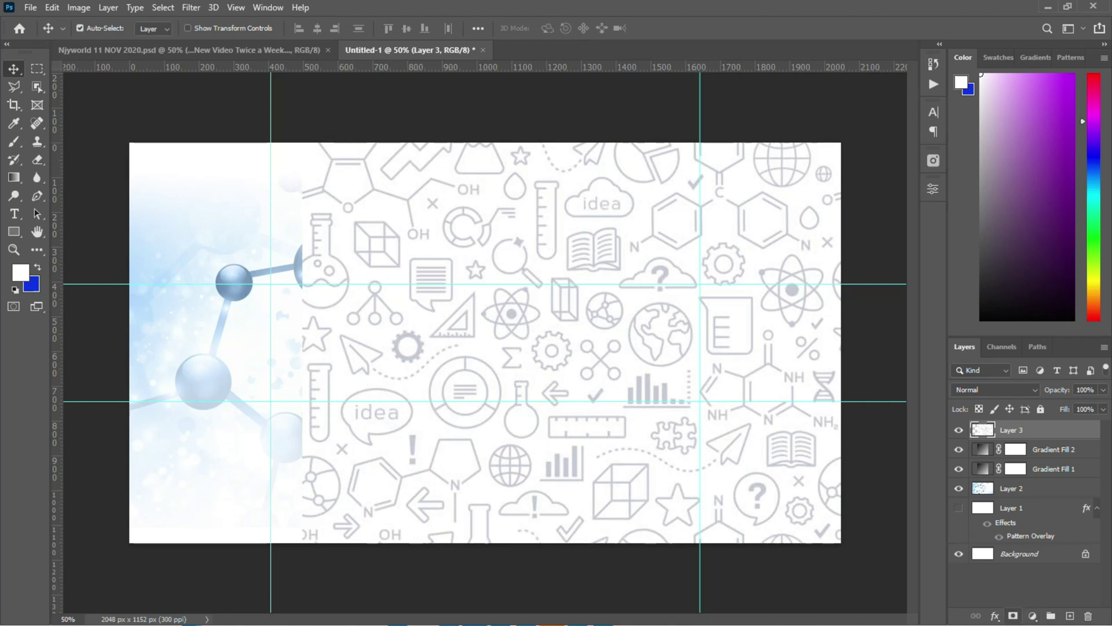
Step: Add a layer mask to the science icon layer and apply 29% opacity gradients so the icons fade out toward the molecules
left_click(1014, 616)
left_click(14, 178)
left_click_drag(84, 319, 259, 331)
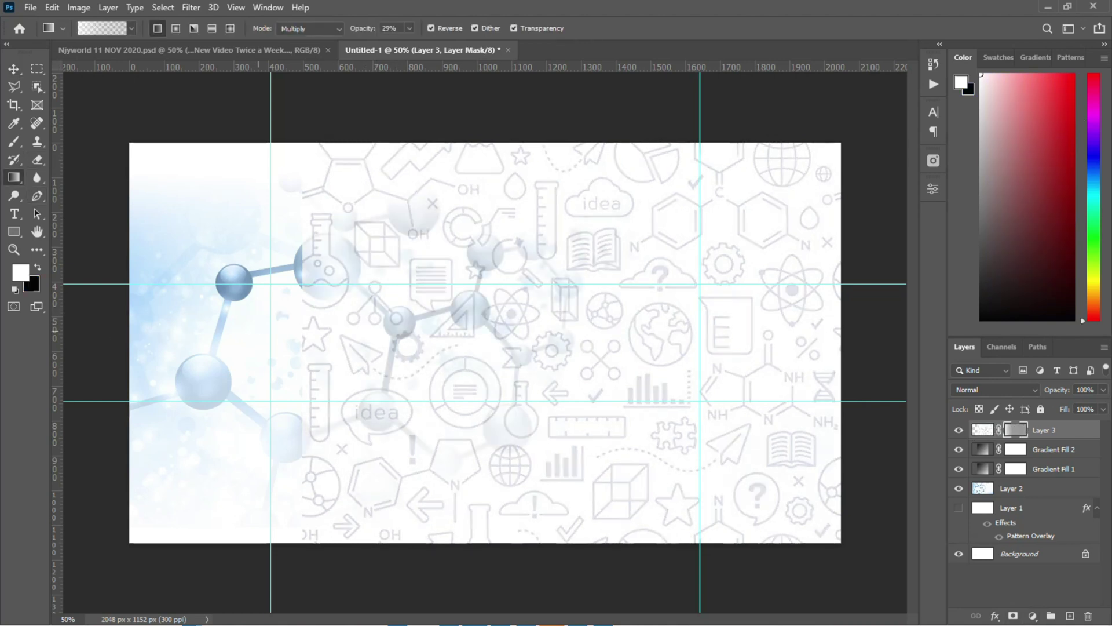
left_click_drag(123, 327, 248, 327)
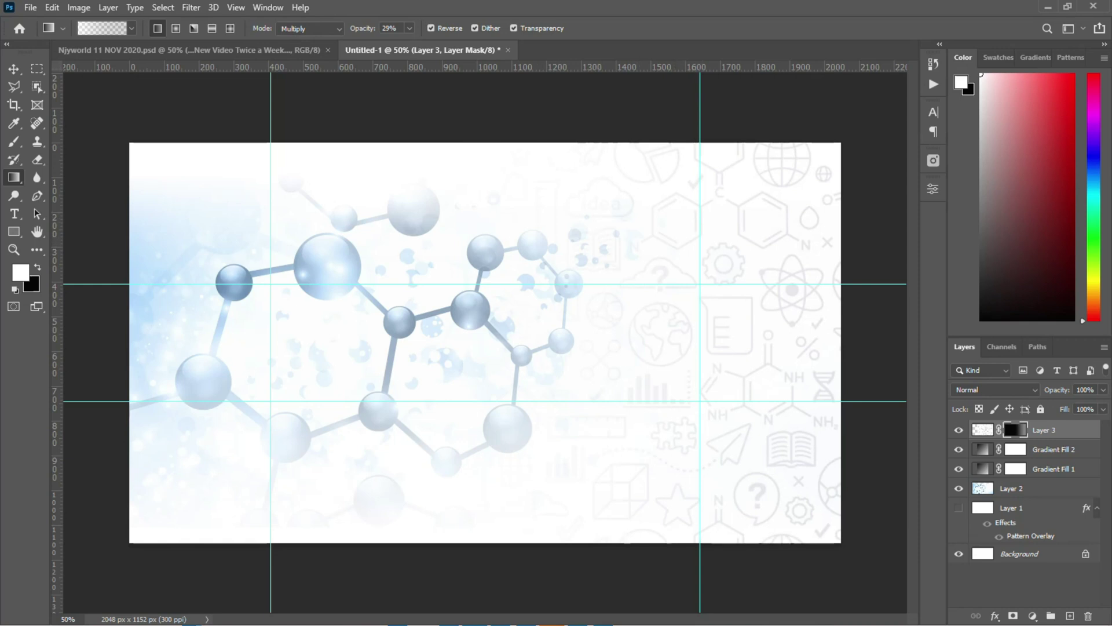
left_click(933, 189)
left_click(933, 189)
left_click(932, 189)
left_click(933, 189)
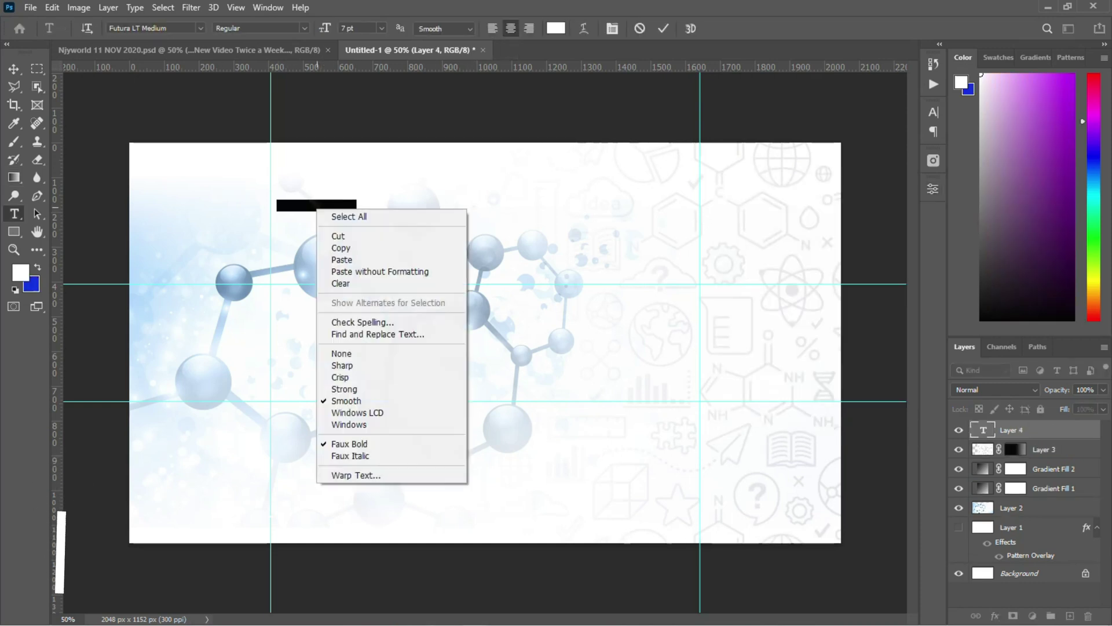
Step: Paste the copied channel details into a text layer and move it to the lower part of the banner
left_click(374, 249)
left_click(14, 69)
left_click_drag(323, 251, 450, 485)
Step: Set the channel details text colour to black (000000) and reposition the text slightly near the lower edge
left_click(933, 113)
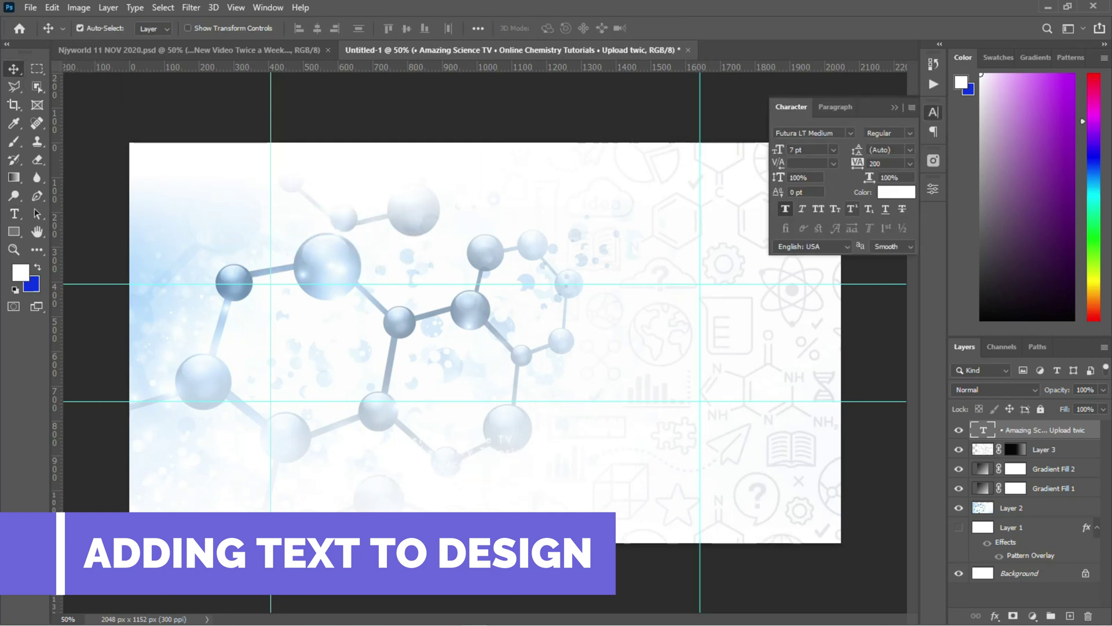
left_click(896, 192)
type("000000")
key("Return")
left_click_drag(455, 462, 425, 496)
Step: Cut "Amazing Science" out of the first bullet line and shift the remaining bulleted text toward the lower-left
double_click(461, 471)
left_click_drag(486, 473, 353, 473)
left_click_drag(464, 473, 342, 474)
right_click(365, 475)
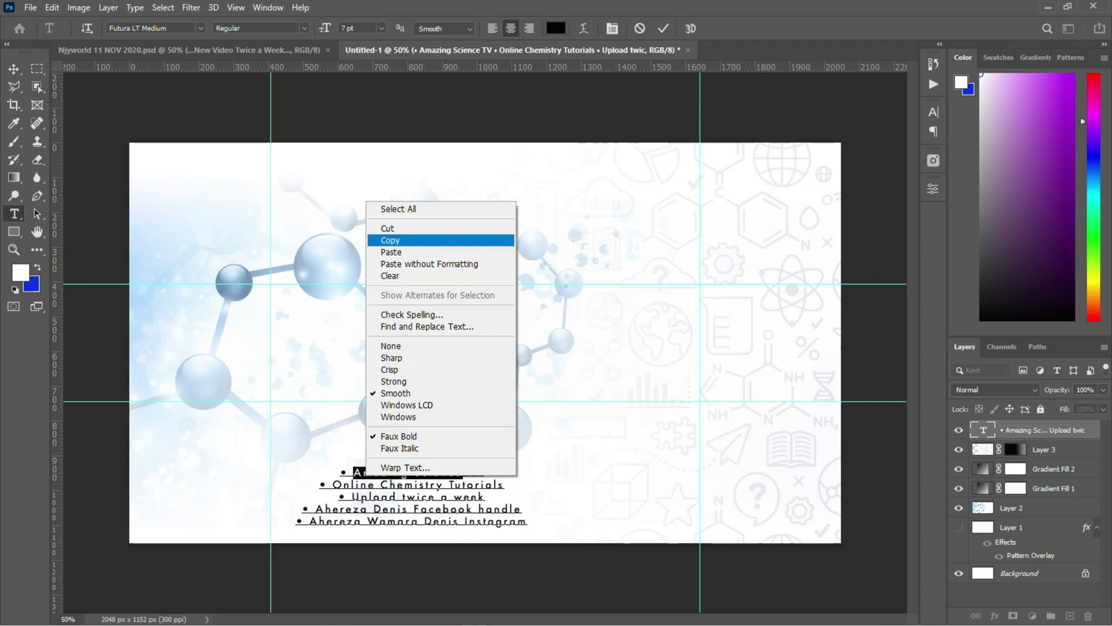
left_click(383, 229)
left_click(14, 69)
left_click_drag(409, 497, 328, 512)
left_click(324, 468)
Step: Paste "Amazing Science" into its own text layer and move it near the centre of the banner
left_click(14, 214)
left_click(340, 326)
right_click(378, 82)
left_click(406, 133)
left_click(14, 69)
left_click_drag(324, 325, 441, 337)
Step: Change the Amazing Science title's font to Museo Sans Cyrl 900
left_click(933, 113)
left_click(850, 132)
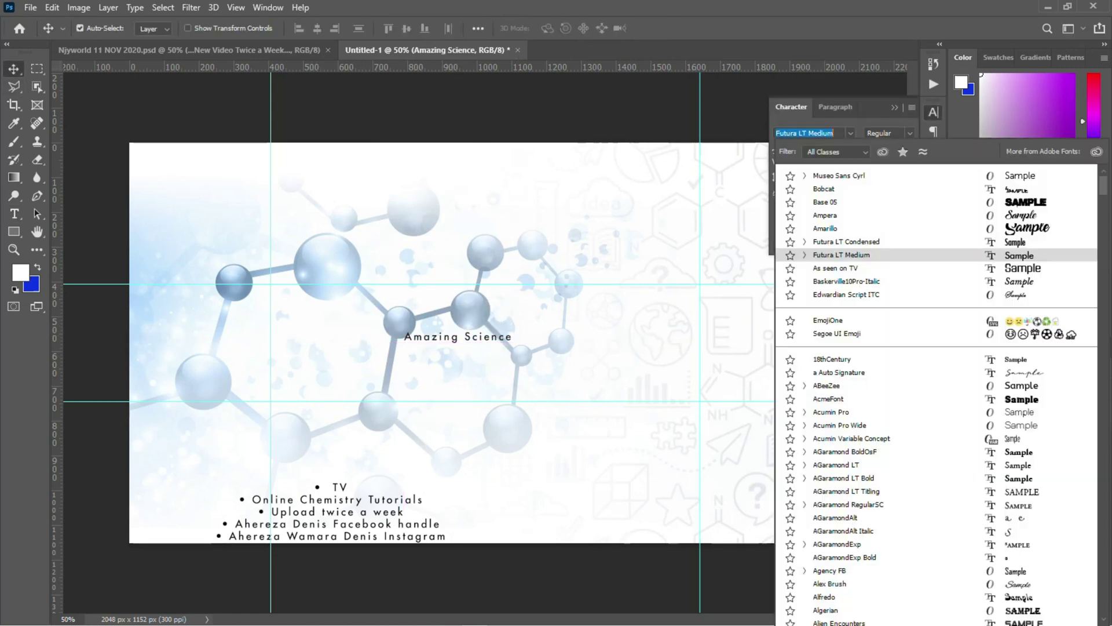
type("museo")
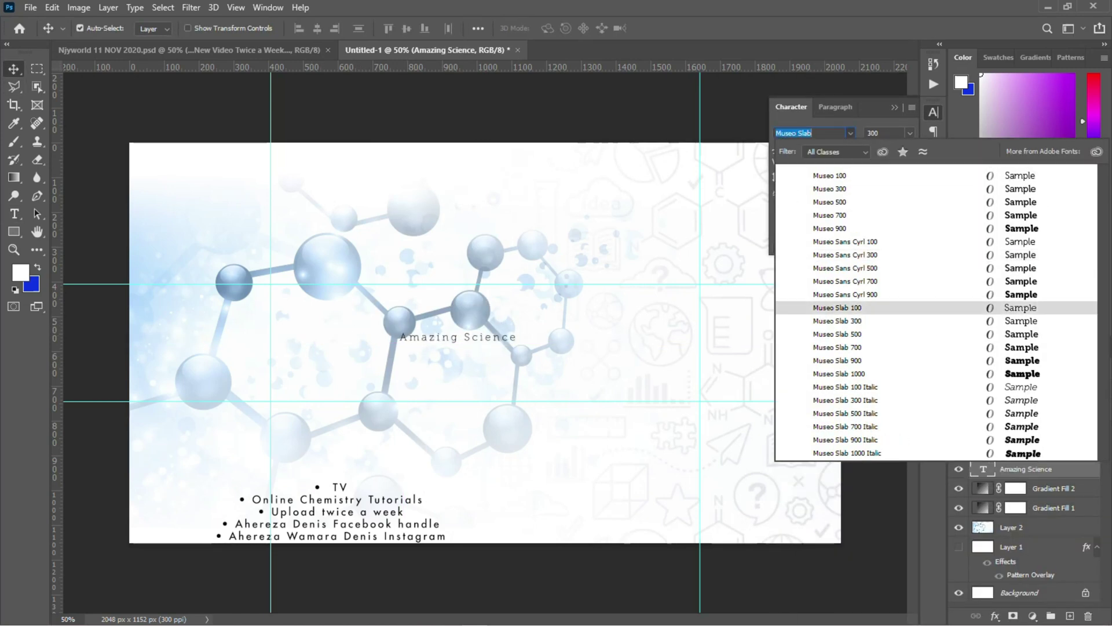
left_click(846, 294)
left_click(910, 150)
left_click(910, 132)
left_click(909, 133)
left_click(910, 132)
left_click(910, 132)
Step: Set the Amazing Science title to 30 pt with tracking 0, and move it into the middle of the banner
left_click(910, 163)
left_click(909, 163)
left_click(887, 246)
left_click(834, 150)
left_click(811, 284)
left_click_drag(456, 298, 492, 300)
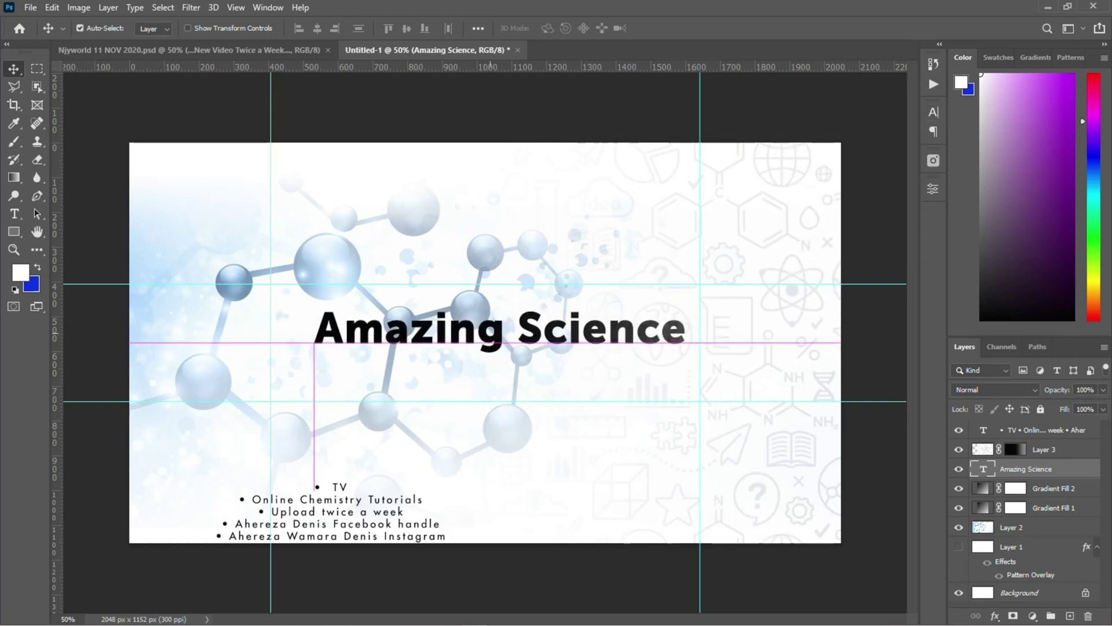
Step: Format the Amazing Science title in all caps
left_click(934, 112)
key("ctrl+shift+k")
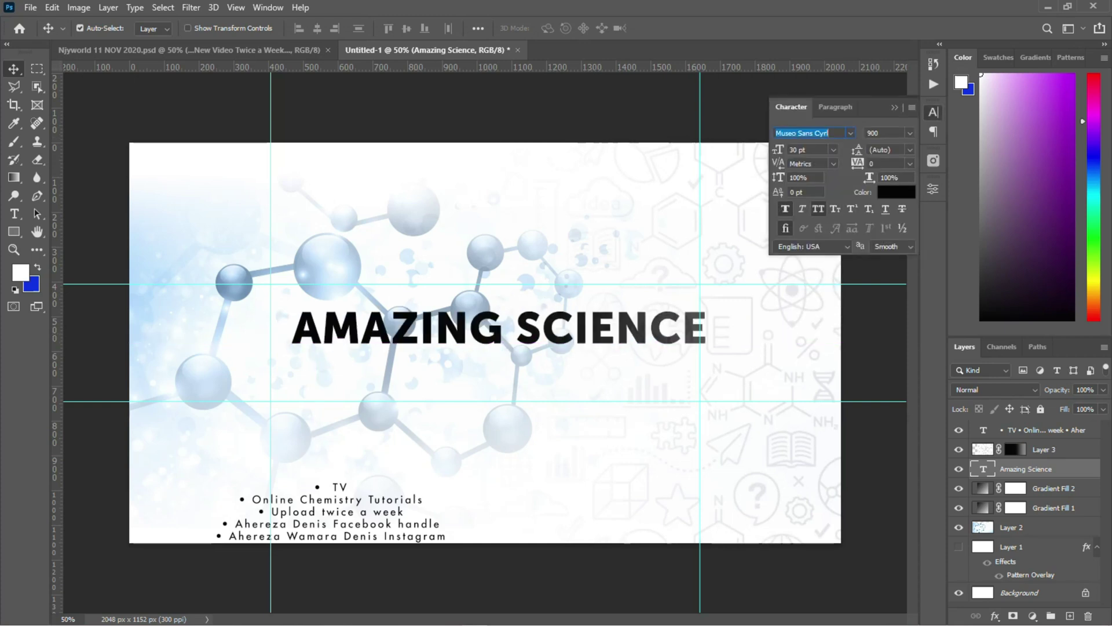
left_click(851, 133)
key("Escape")
left_click(818, 208)
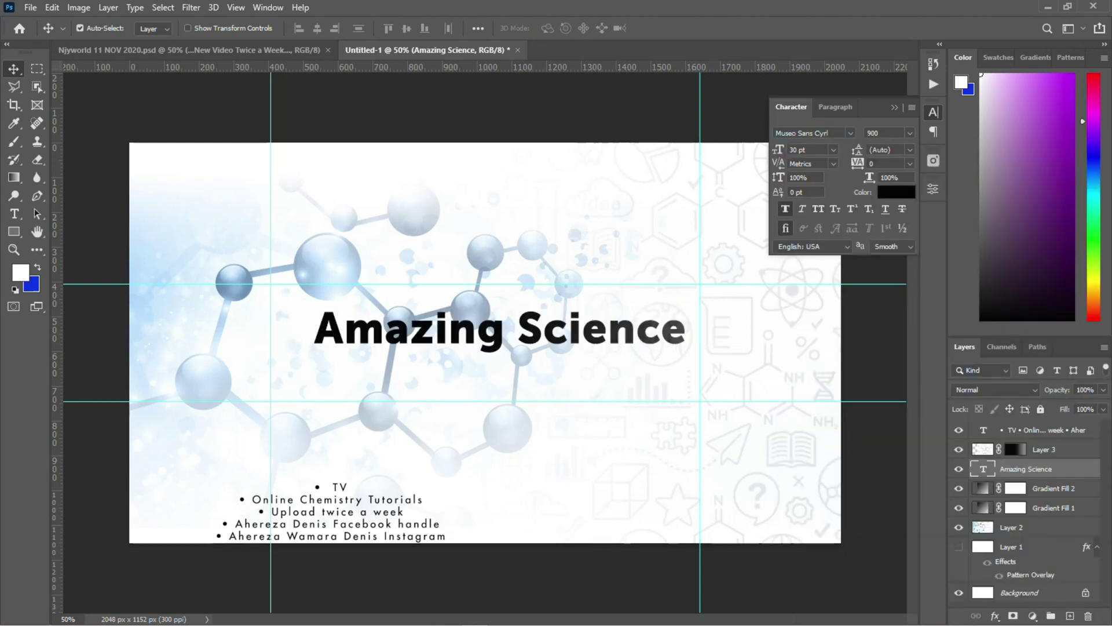
key("ctrl+shift+k")
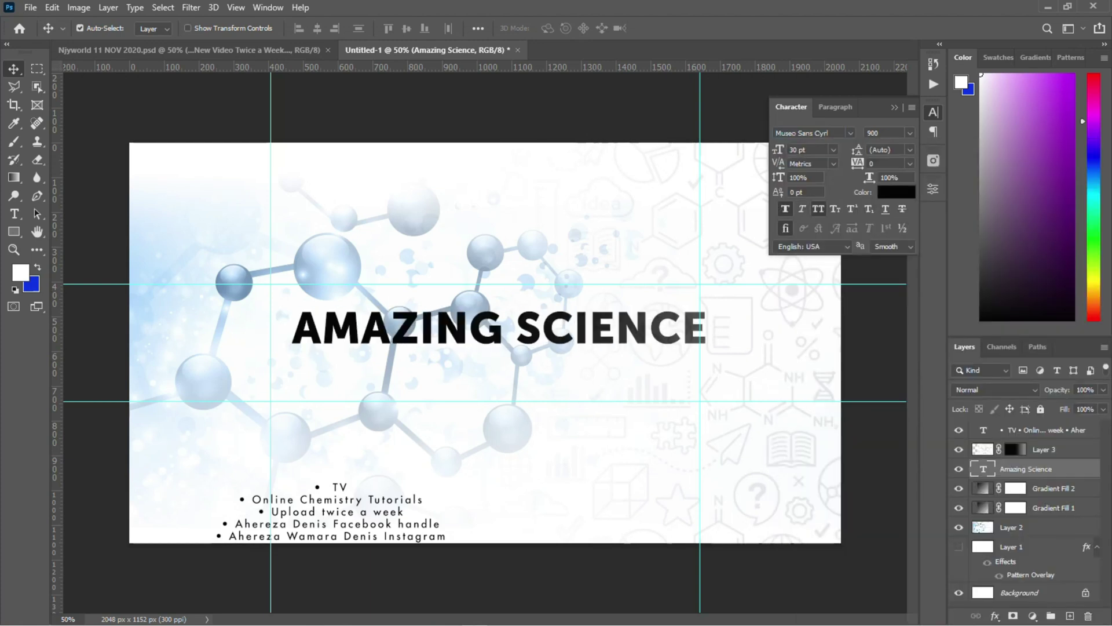
Step: Compare the Futura fonts on the Amazing Science title and apply Futura LT Condensed Bold
type("fu")
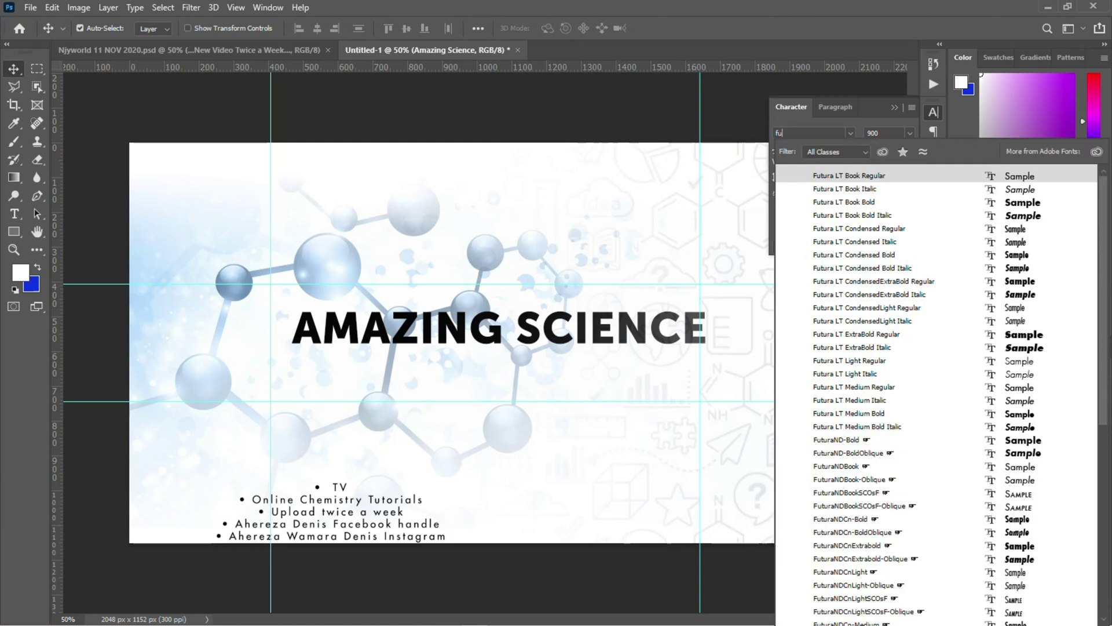
key("Down")
key("Down")
key("Down")
key("Down")
key("Down")
key("Down")
key("Down")
key("Down")
key("Up")
key("Down")
key("Down")
key("Down")
key("Down")
key("Down")
key("Down")
key("Down")
key("Down")
key("Down")
key("Down")
key("Down")
key("Down")
key("Up")
key("Up")
key("Up")
key("Up")
key("Up")
key("Up")
key("Up")
key("Up")
key("Up")
key("Up")
key("Up")
key("Up")
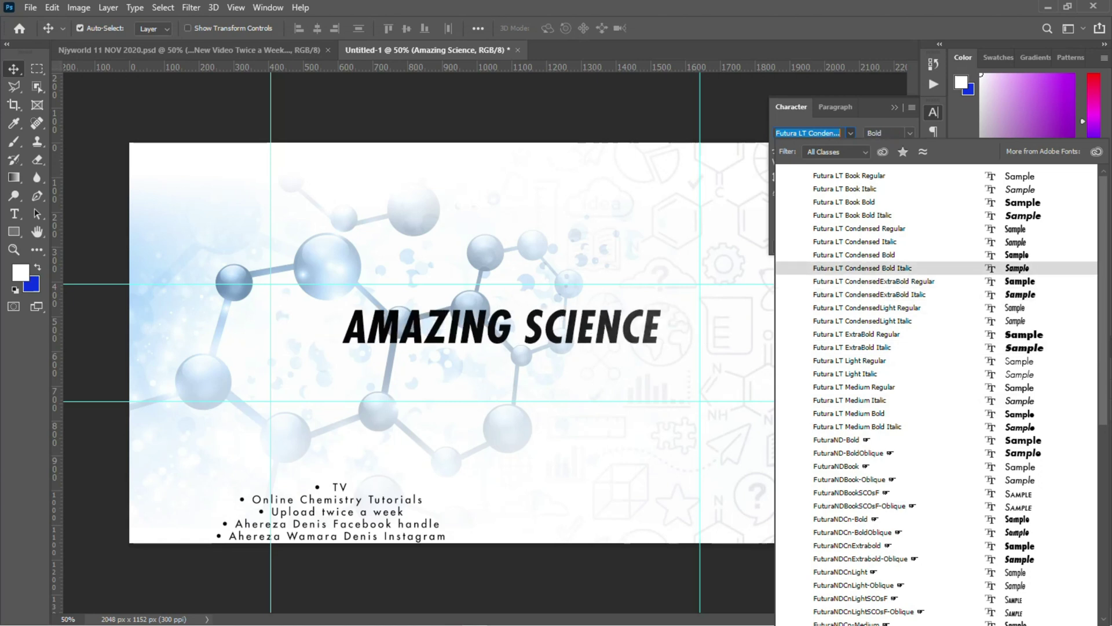
key("Up")
key("Return")
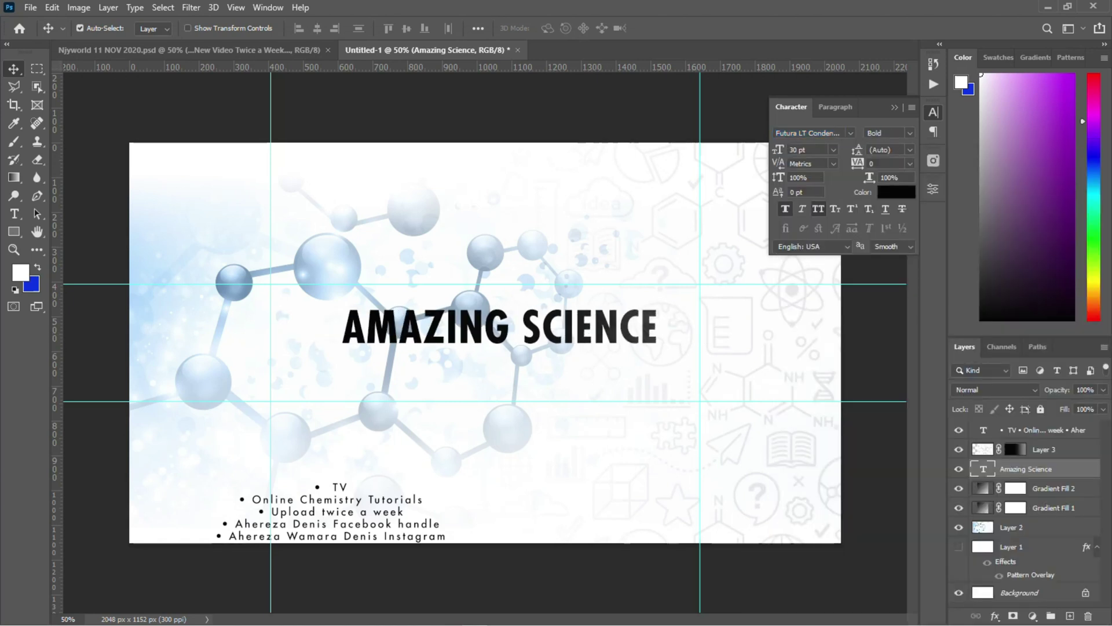
Step: Set the Amazing Science title's tracking to -75 and adjust the title's position in the banner
left_click(911, 150)
left_click(910, 150)
left_click(911, 164)
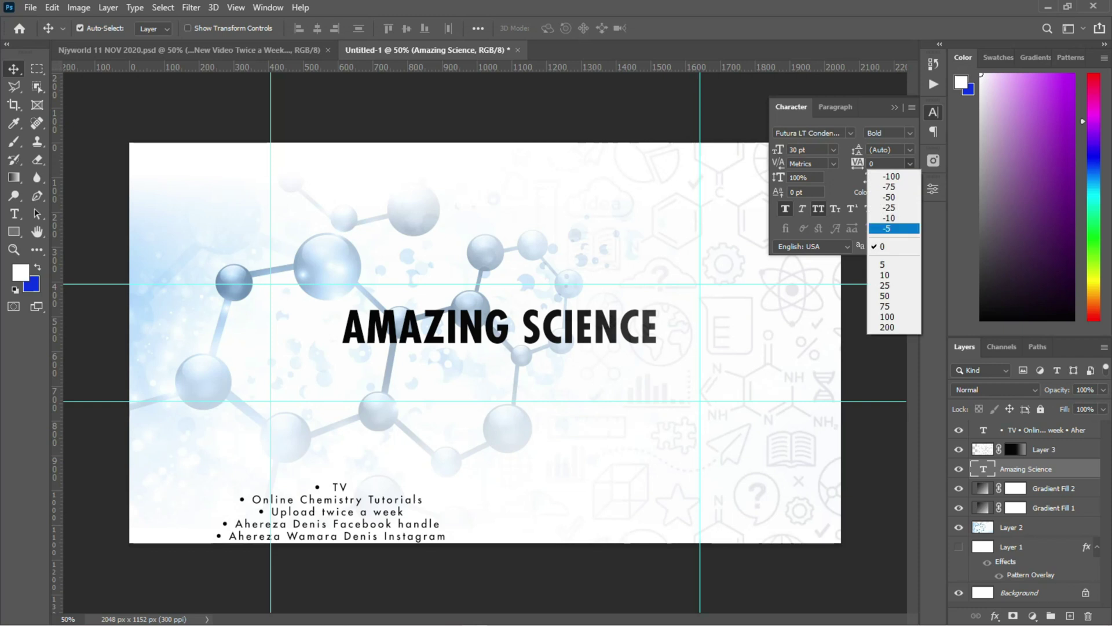
left_click(895, 187)
mouse_move(564, 289)
left_mouse_down()
mouse_move(550, 290)
mouse_move(577, 289)
left_mouse_up()
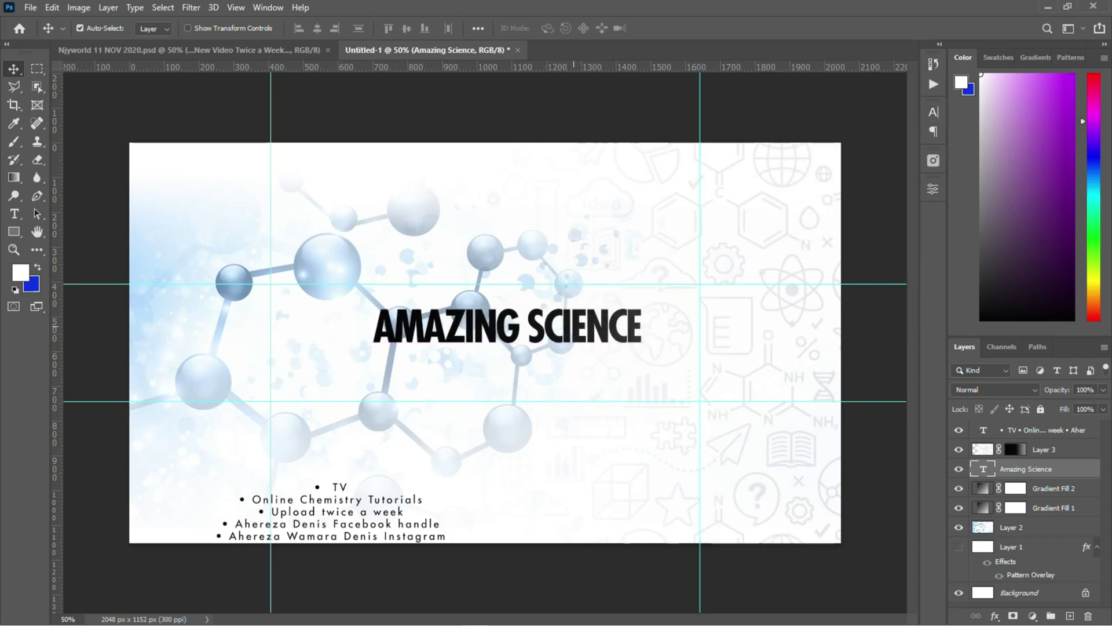
Step: Recolour the Amazing Science title's text from black to a deep blue
left_click(934, 112)
left_click(896, 192)
left_click(862, 403)
left_click(816, 339)
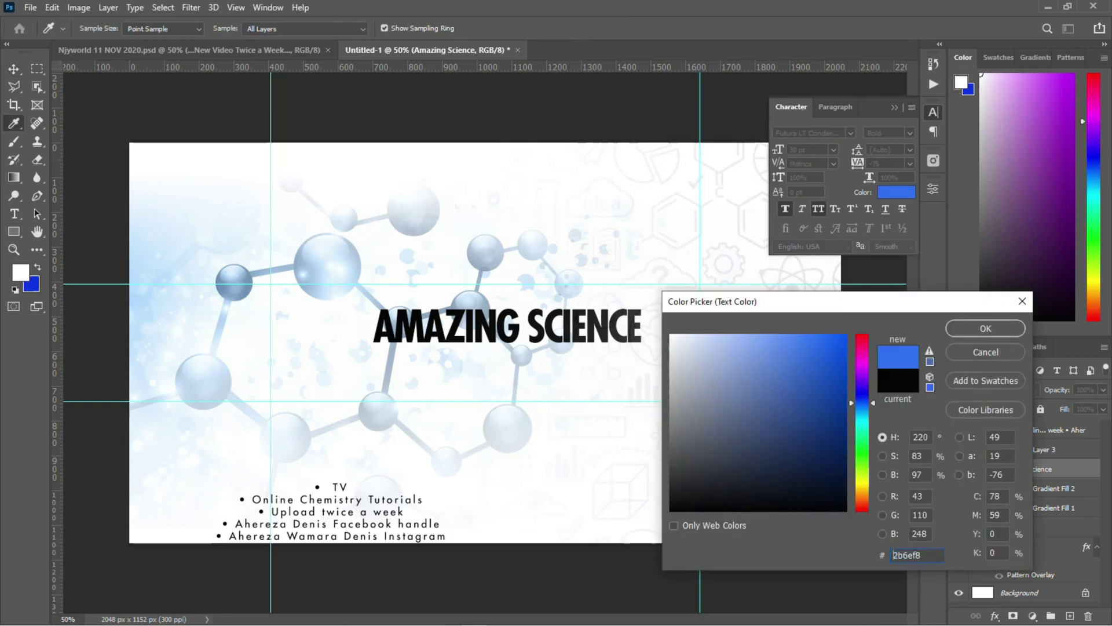
key("Return")
left_click(896, 192)
left_click(825, 357)
left_click(842, 371)
left_click(979, 331)
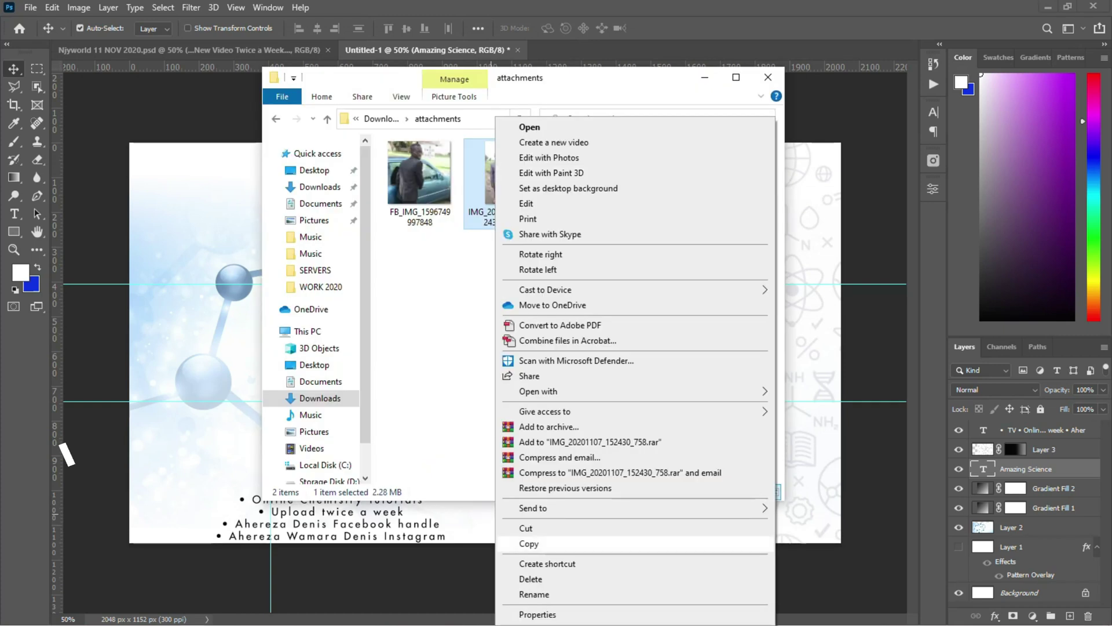
Step: Copy the photo IMG_20201107_152430_758 from the attachments folder and place it into the banner
left_click(528, 543)
left_click_drag(608, 77, 867, 113)
key("space")
left_click_drag(759, 214, 639, 356)
left_click(665, 28)
Step: Reorder the placed photo's layer in the stack and position the photo between the centre and the right vertical guide
left_click_drag(1043, 469, 1043, 441)
left_click_drag(629, 332, 610, 310)
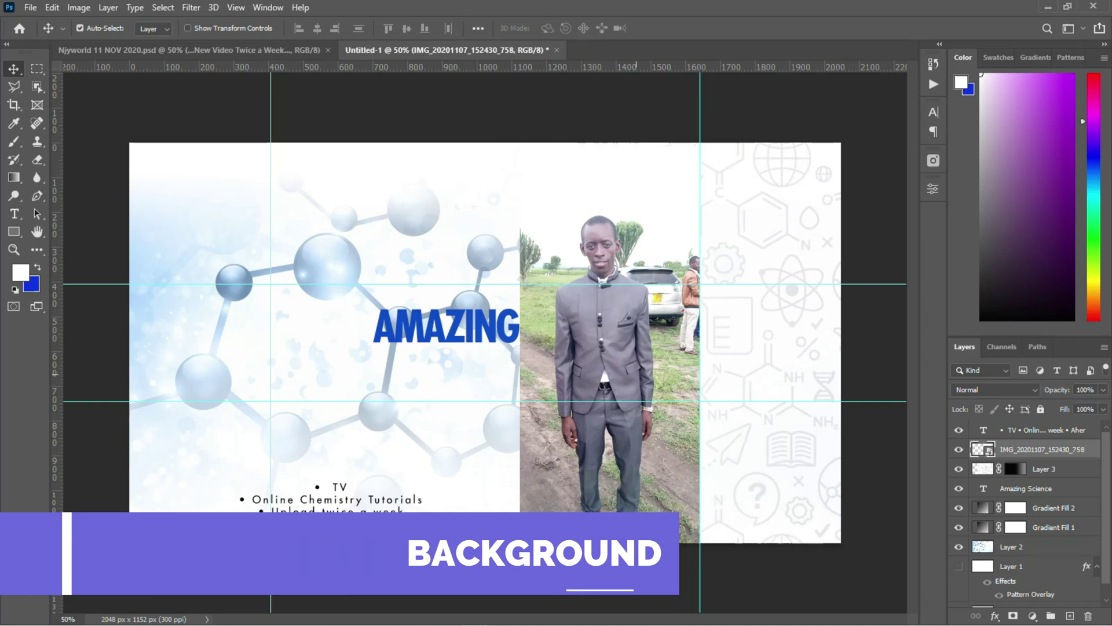
left_click_drag(639, 373, 639, 366)
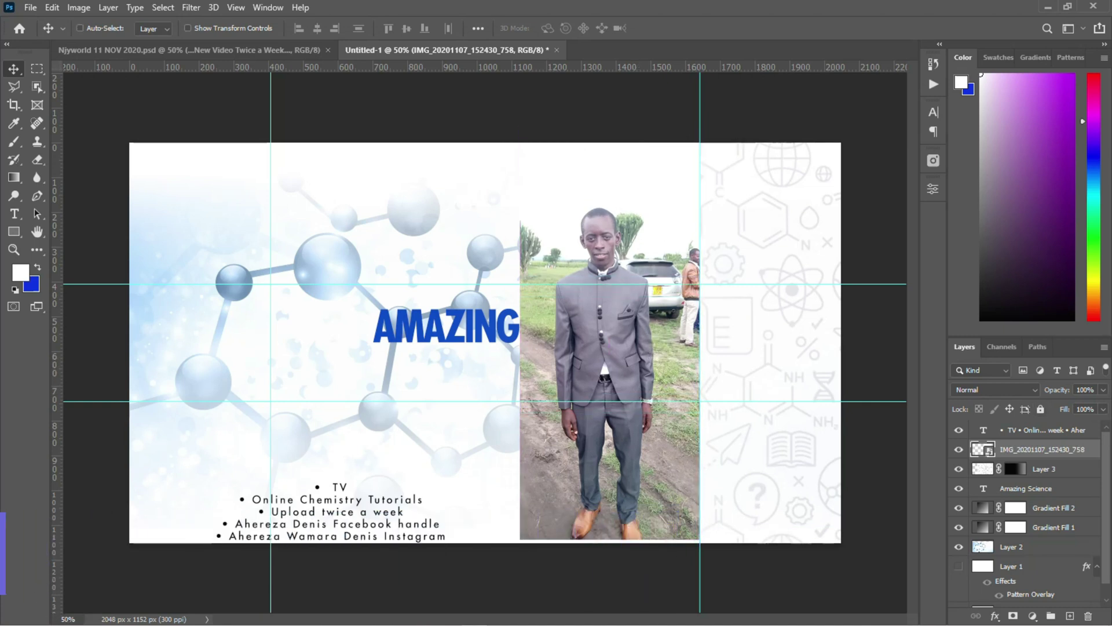
Step: Duplicate the photo layer, open the photo as its own document, and unlock and duplicate its Background layer
key("ctrl+j")
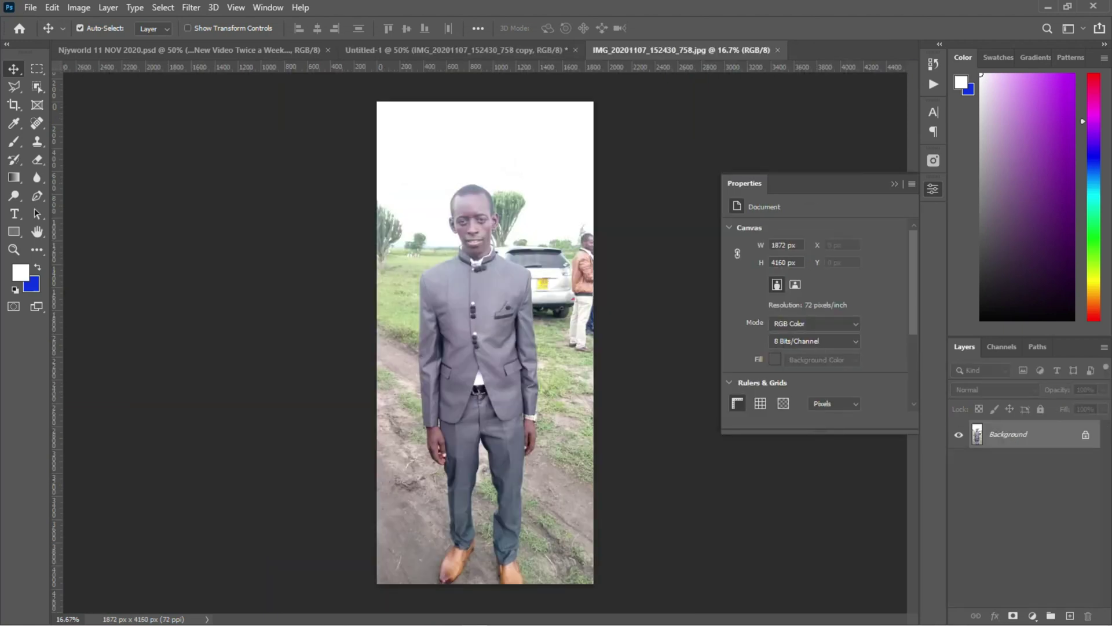
left_click(1085, 434)
key("ctrl+j")
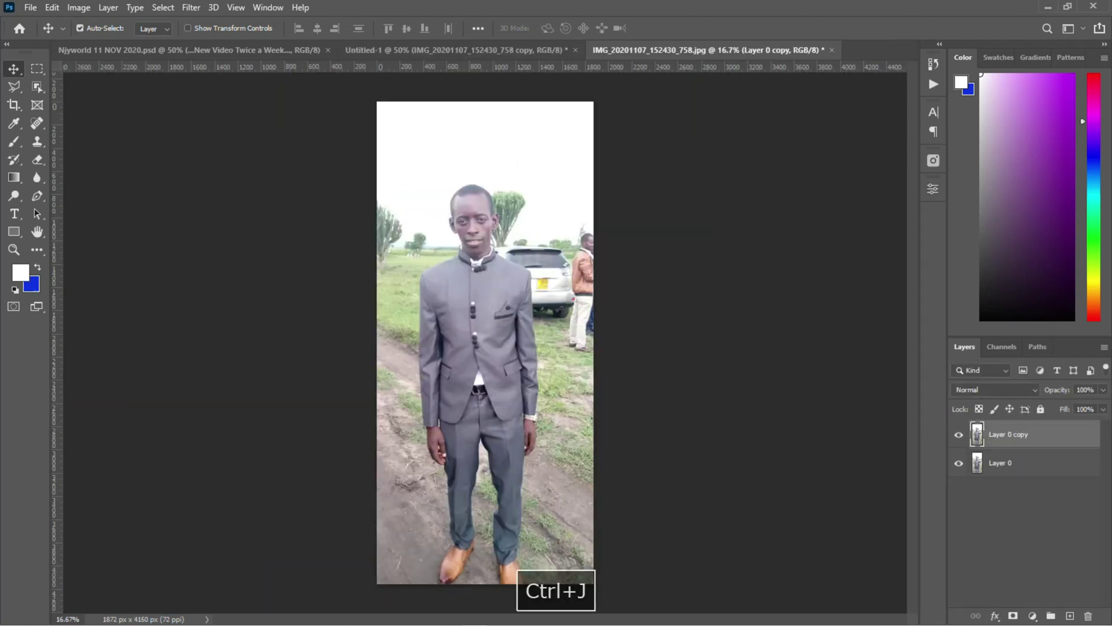
Step: Hide Layer 0 and remove the background from Layer 0 copy with the Remove Background quick action
left_click(933, 189)
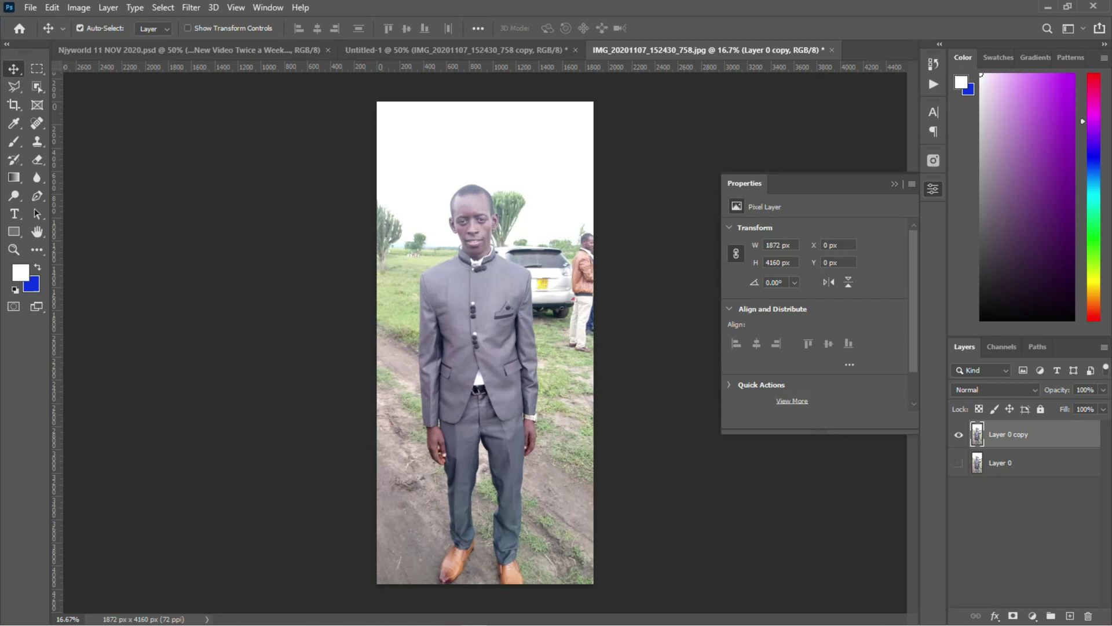
scroll(793, 382, "down", 1)
left_click(792, 379)
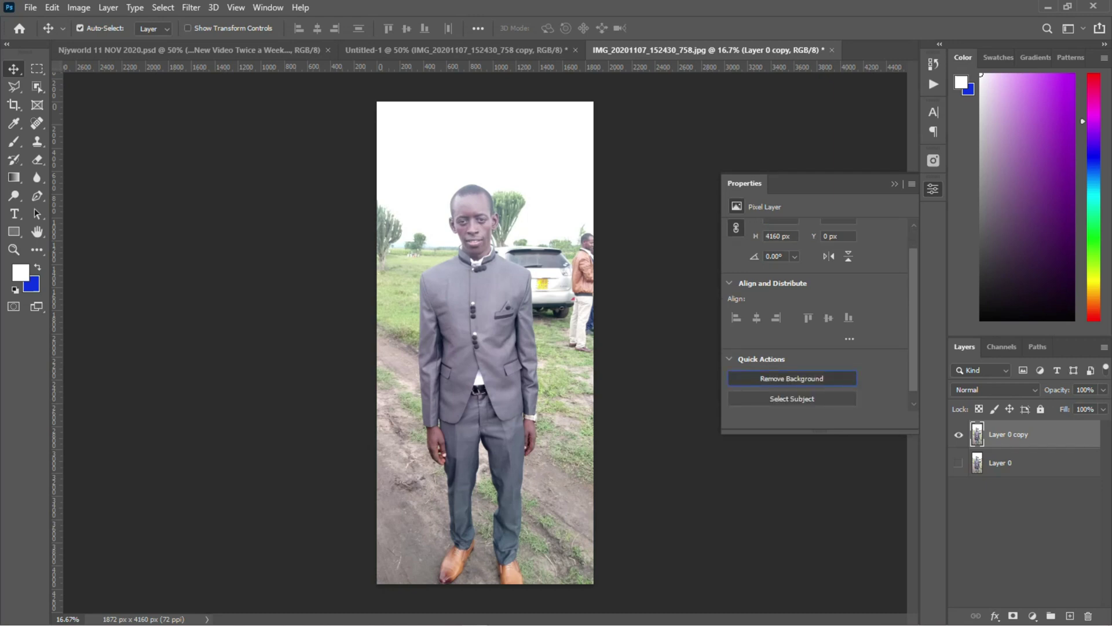
Step: Refine the Layer 0 copy mask in Select and Mask with Contrast 5% and Shift Edge -29%
right_click(999, 436)
right_click(999, 429)
right_click(998, 428)
left_click(987, 526)
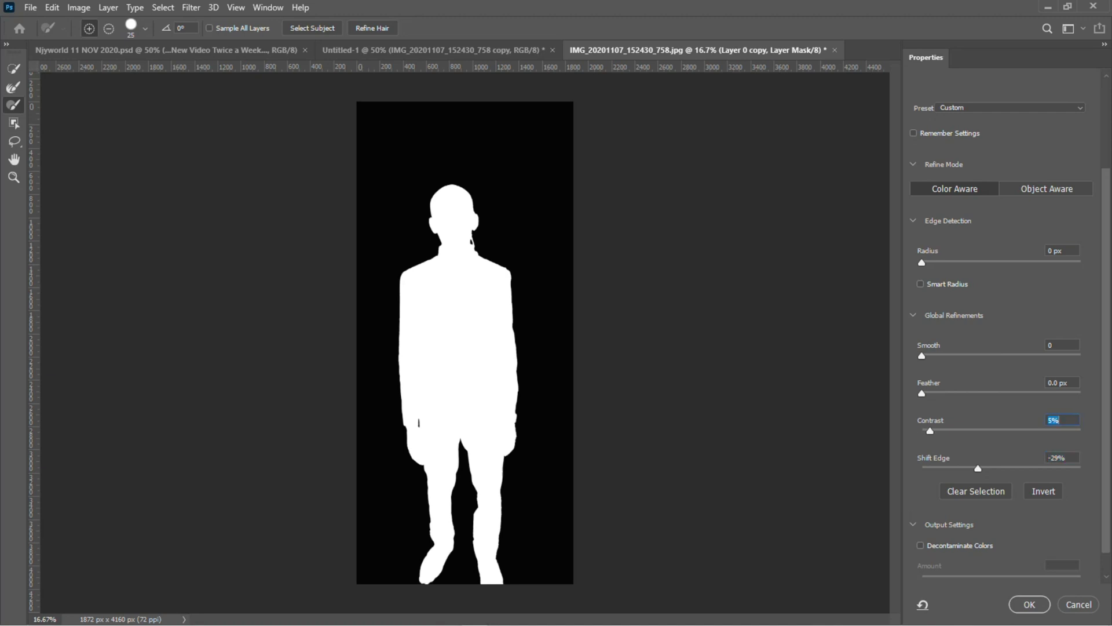
key("Return")
Step: Bring the portrait cutout into the banner document and hide the original photo layers there
left_click_drag(477, 309, 414, 567)
left_click(609, 348)
left_click(959, 469)
left_click_drag(389, 236, 390, 349)
Step: Scale the portrait cutout to about 51.3% and position it in the banner's lower left, beside the title
key("ctrl+t")
left_click_drag(203, 154, 253, 387)
left_click_drag(323, 355, 323, 355)
left_click_drag(365, 406, 292, 268)
left_click_drag(181, 249, 276, 400)
left_click_drag(333, 466, 318, 426)
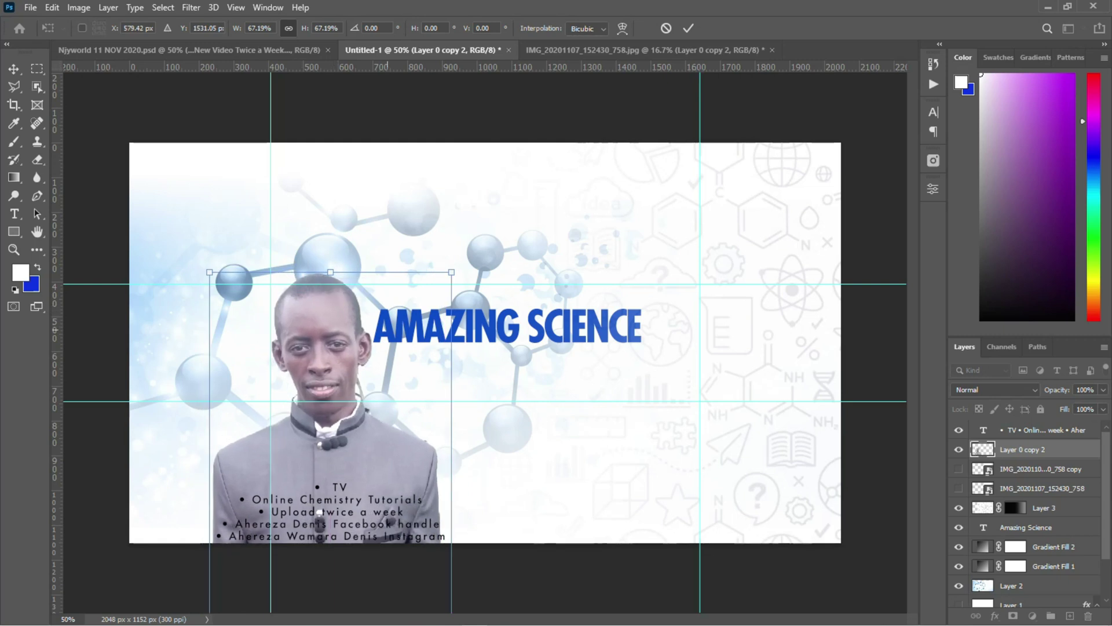
left_click_drag(209, 272, 290, 380)
left_click_drag(346, 466, 331, 368)
mouse_move(333, 290)
left_mouse_down()
mouse_move(330, 278)
mouse_move(301, 304)
mouse_move(307, 273)
mouse_move(330, 284)
mouse_move(318, 303)
left_mouse_up()
Step: Flip the portrait cutout horizontally and apply the transform
right_click(328, 359)
left_click(371, 595)
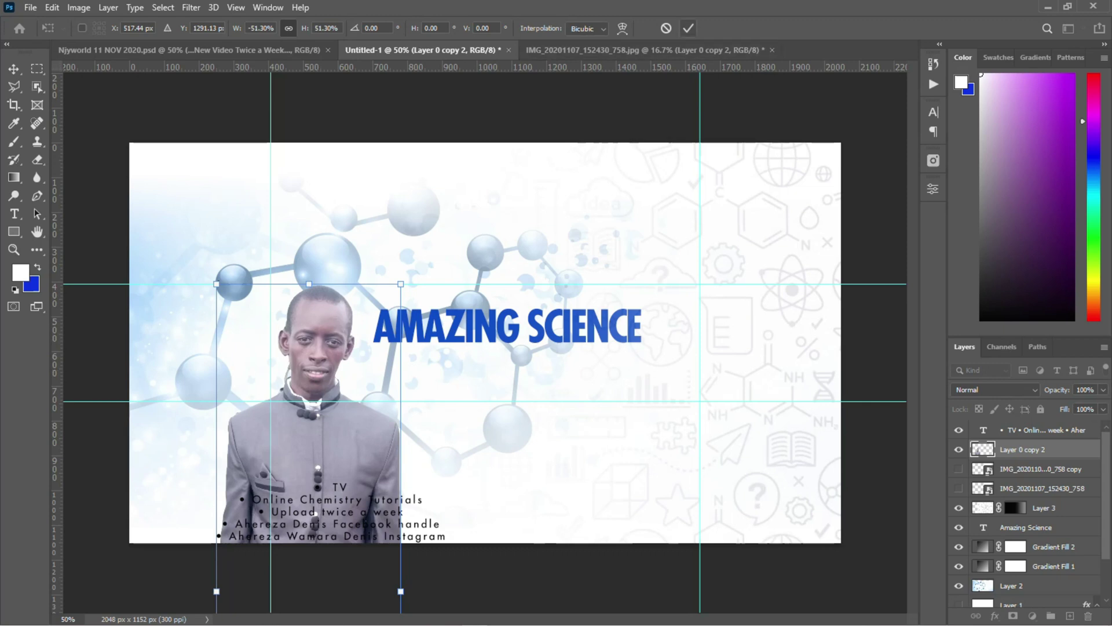
left_click(688, 28)
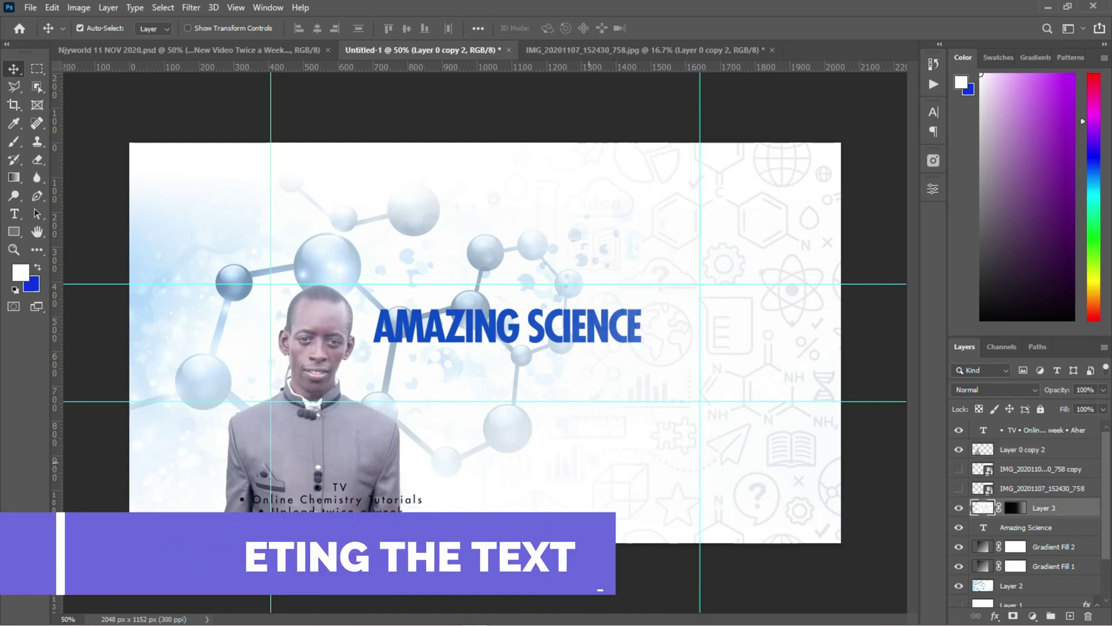
Step: Move the bulleted text block to the right of the portrait and cut its Online Chemistry Tutorials line
left_click_drag(374, 491, 437, 462)
double_click(565, 457)
right_click(469, 464)
left_click(498, 217)
left_click(664, 28)
left_click_drag(539, 499, 540, 525)
Step: Paste Online Chemistry Tutorials as a separate text layer and position it directly beneath the Amazing Science title
key("t")
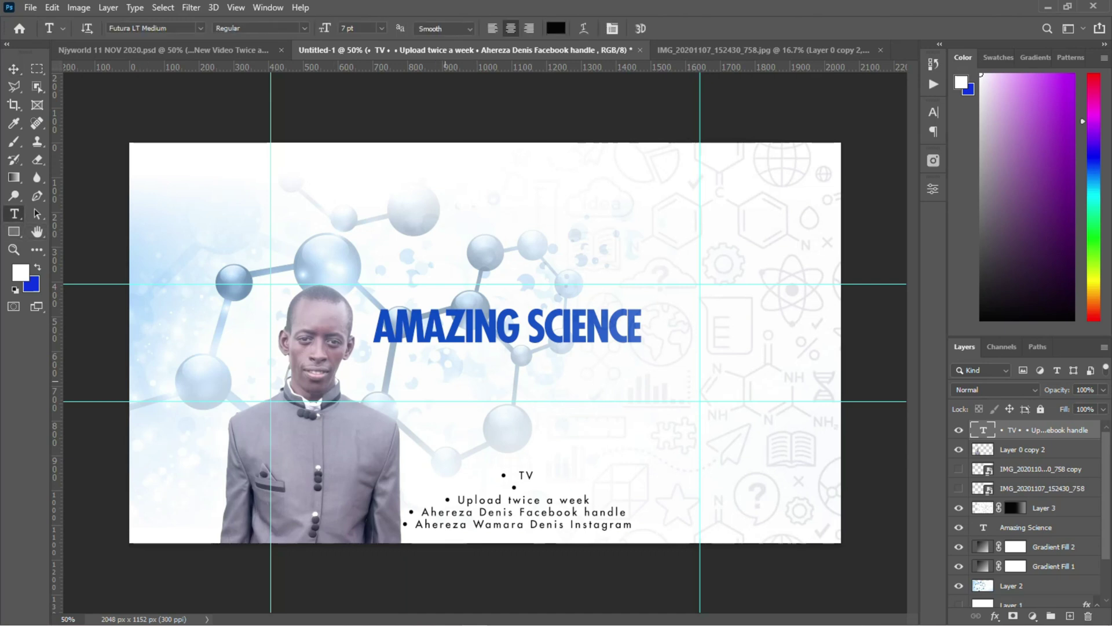
left_click(406, 380)
right_click(458, 383)
left_click(483, 158)
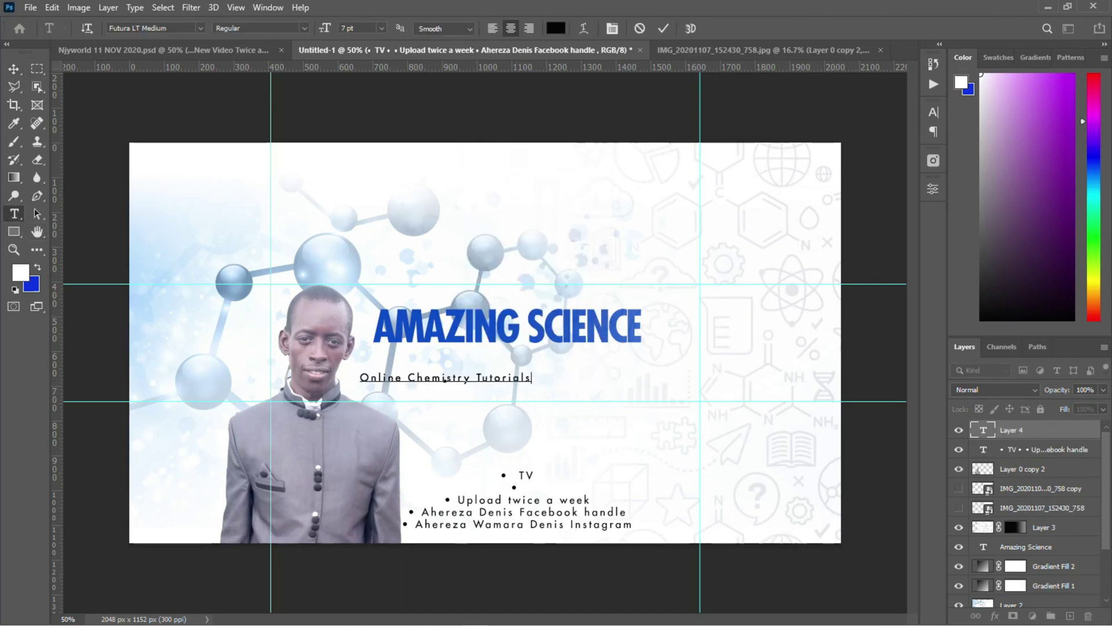
left_click(13, 69)
left_click_drag(423, 377, 485, 357)
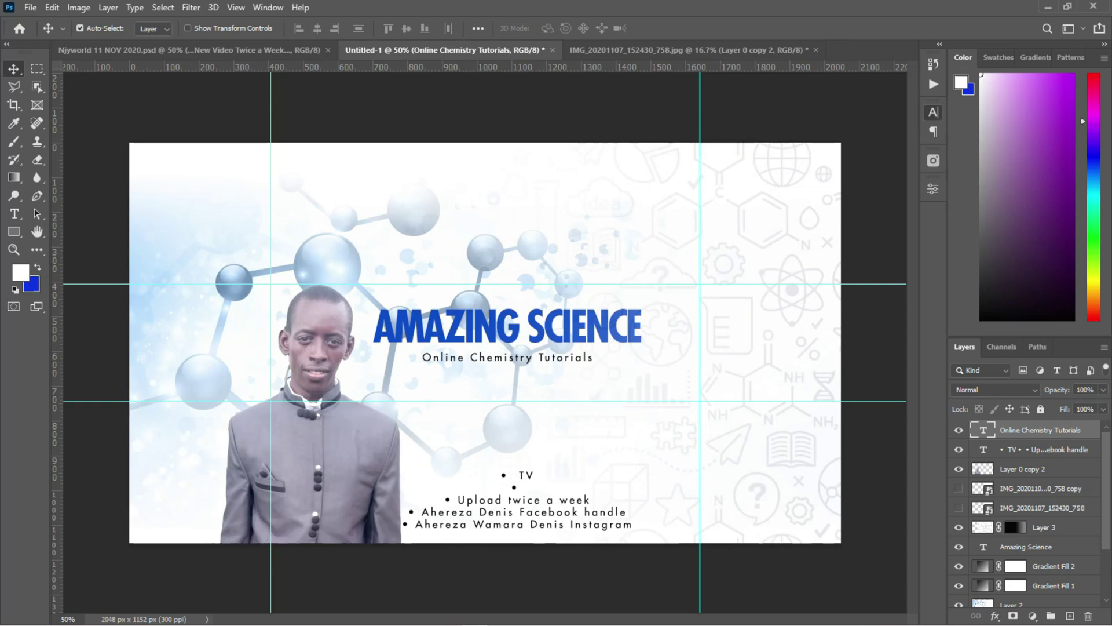
Step: Set the Online Chemistry Tutorials subtitle's size to 10 pt
left_click(934, 112)
left_click(833, 150)
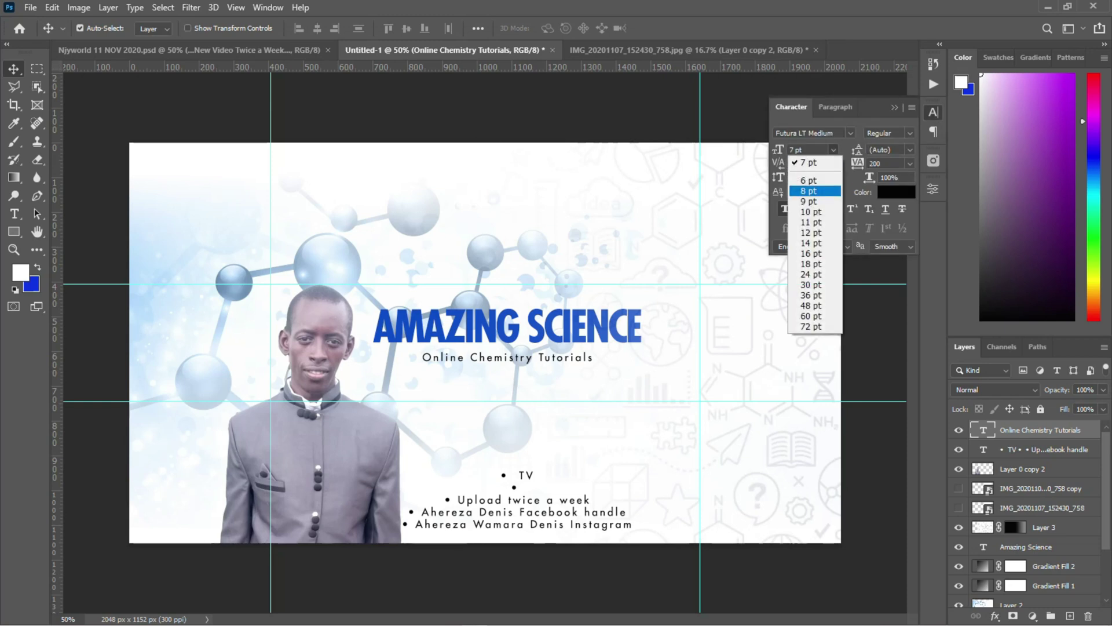
left_click(811, 212)
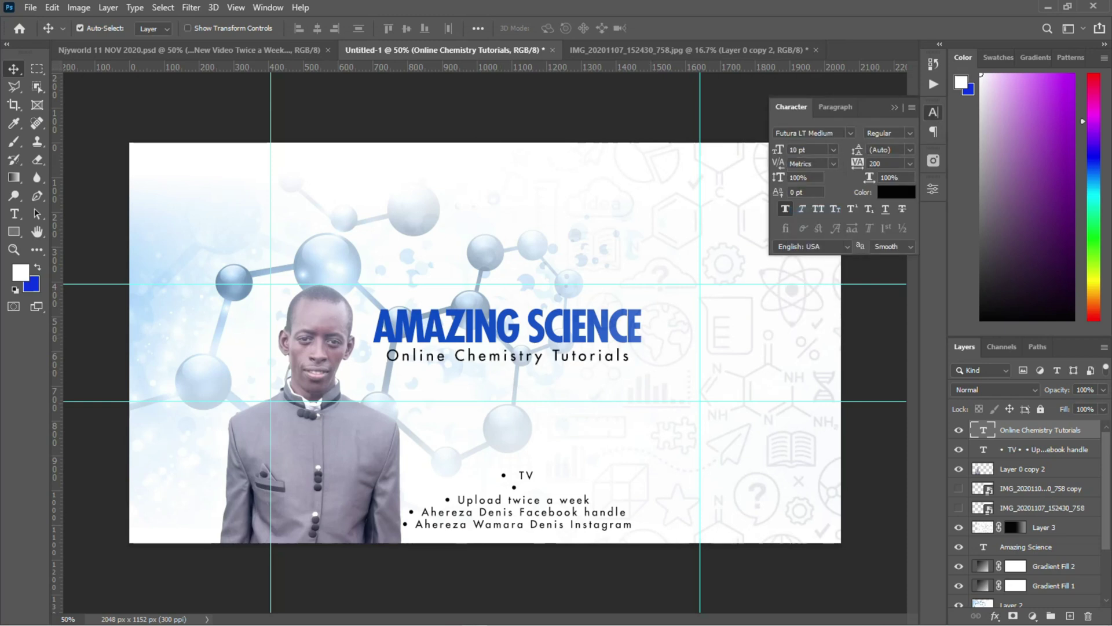
Step: Compare the Museo fonts on the Online Chemistry Tutorials subtitle and apply Museo 700
left_click(910, 134)
left_click(910, 133)
left_click(851, 134)
type("museo")
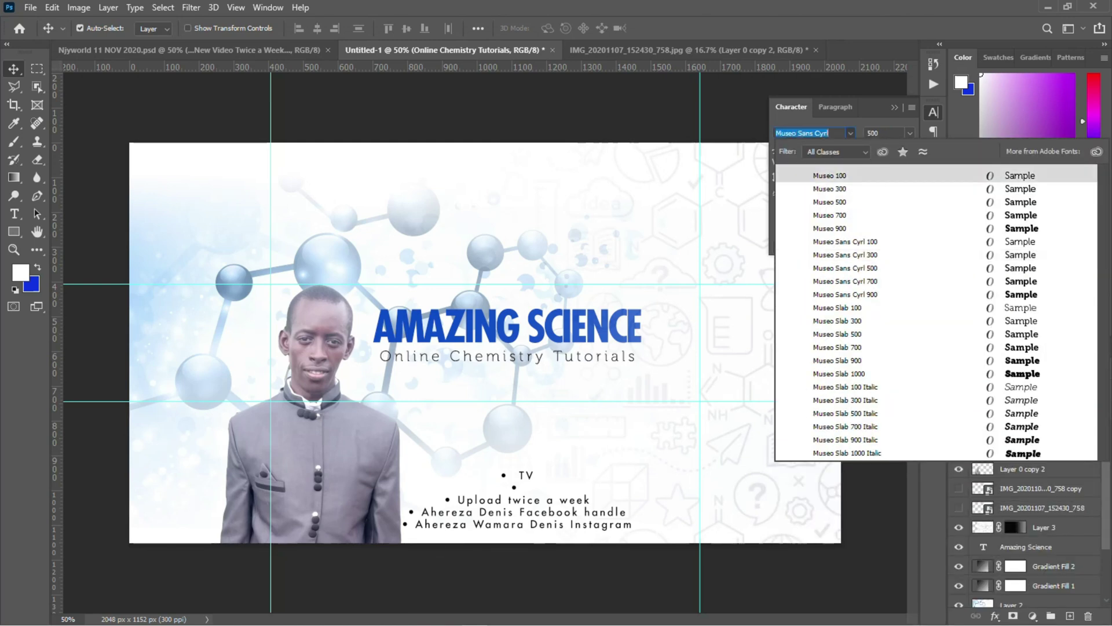
key("Down")
key("Down")
key("Down")
key("Down")
key("Down")
key("Down")
key("Down")
key("Down")
key("Down")
key("Down")
key("Down")
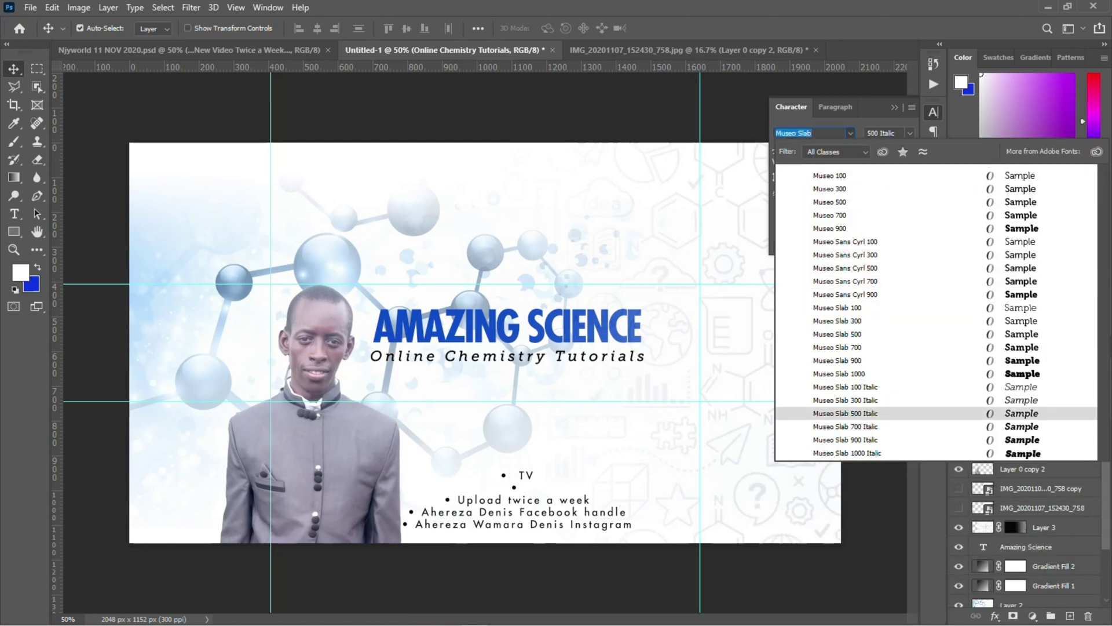
key("Up")
key("Down")
key("Down")
key("Up")
key("Up")
key("Up")
key("Up")
key("Up")
key("Up")
key("Up")
key("Up")
key("Up")
key("Up")
key("Up")
key("Up")
key("Up")
key("Up")
key("Up")
key("Up")
key("Down")
key("Down")
key("Down")
key("Down")
key("Down")
key("Up")
key("Up")
key("Up")
key("Up")
key("Up")
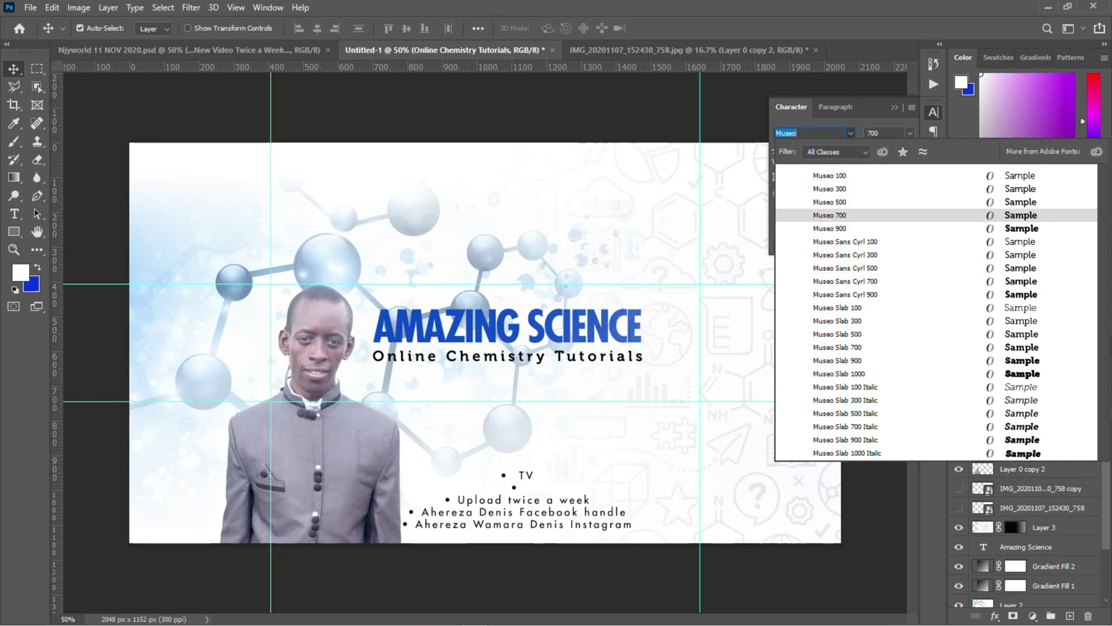
key("Return")
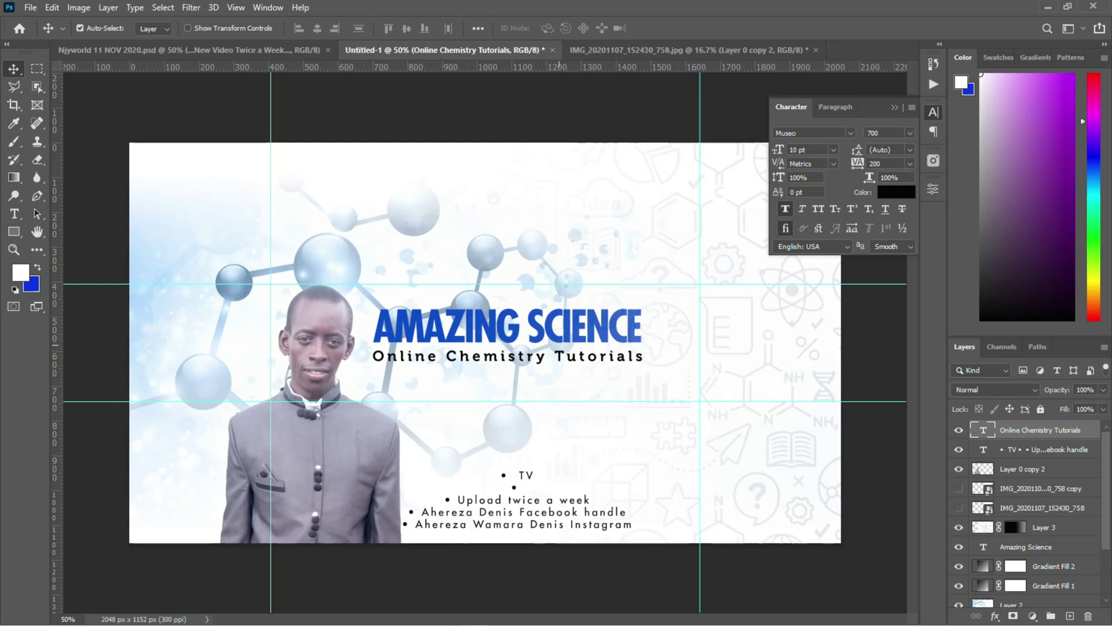
left_click(895, 107)
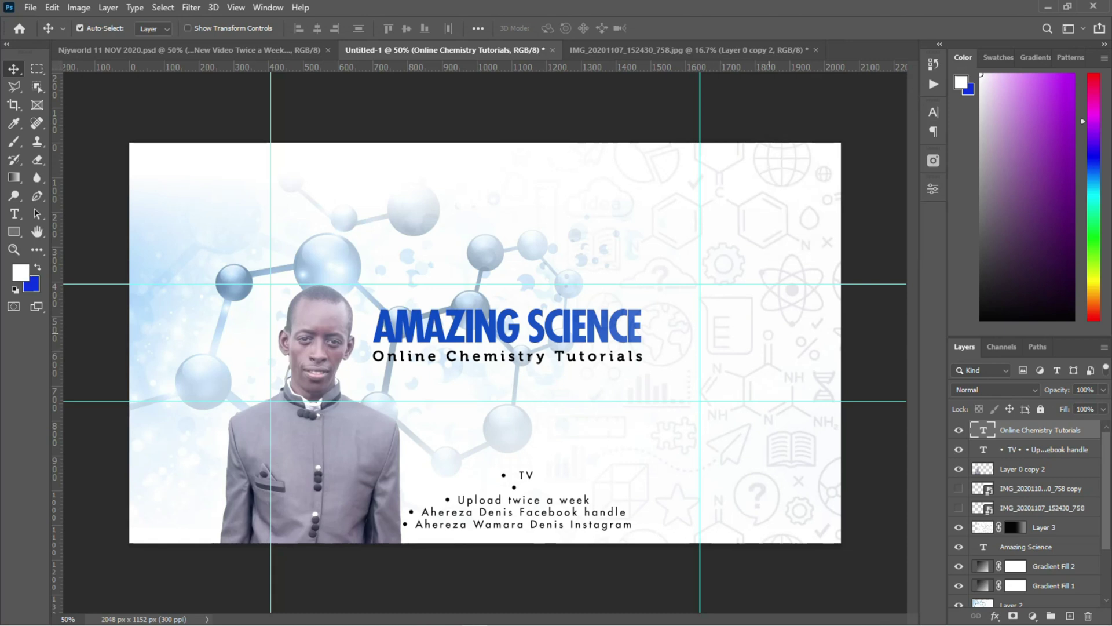
Step: Set the Online Chemistry Tutorials subtitle's size to 9 pt
left_click(741, 323)
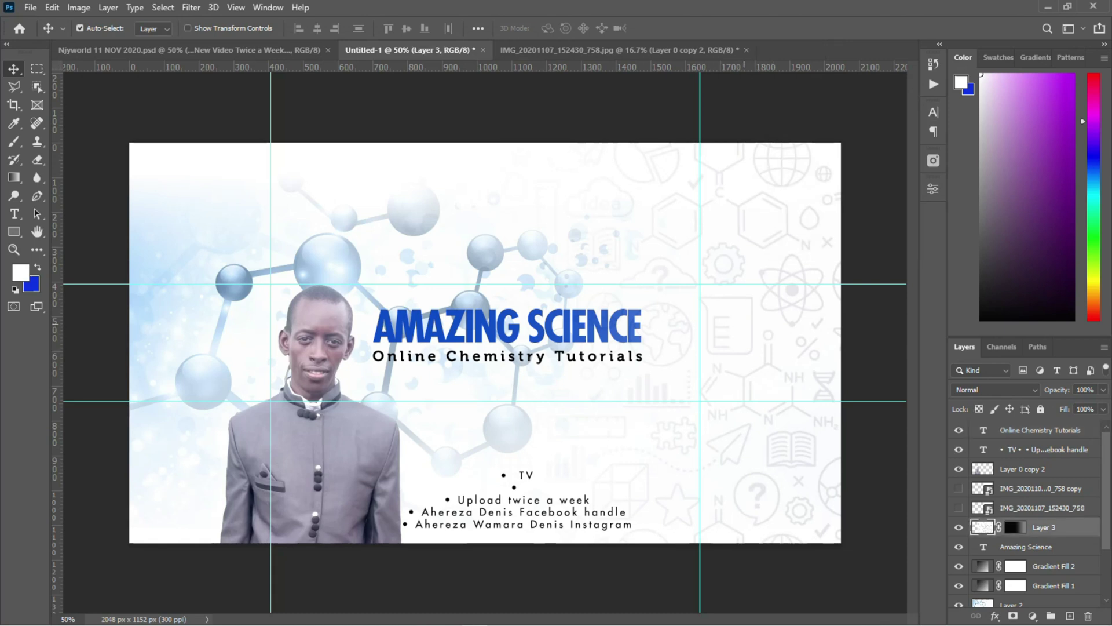
left_click(490, 357)
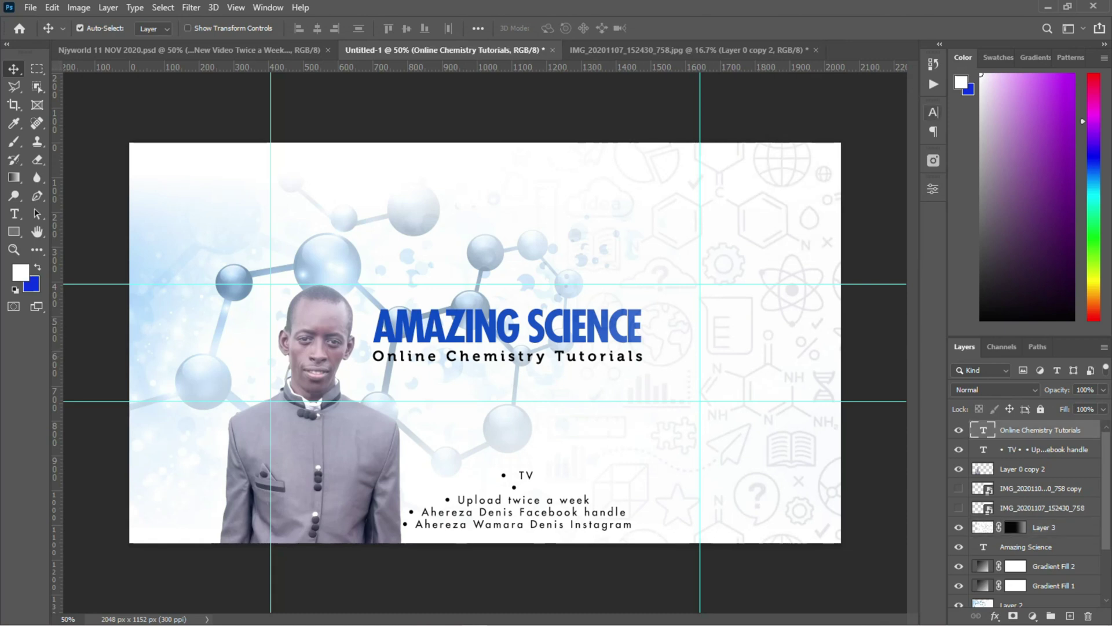
left_click(934, 111)
left_click(833, 150)
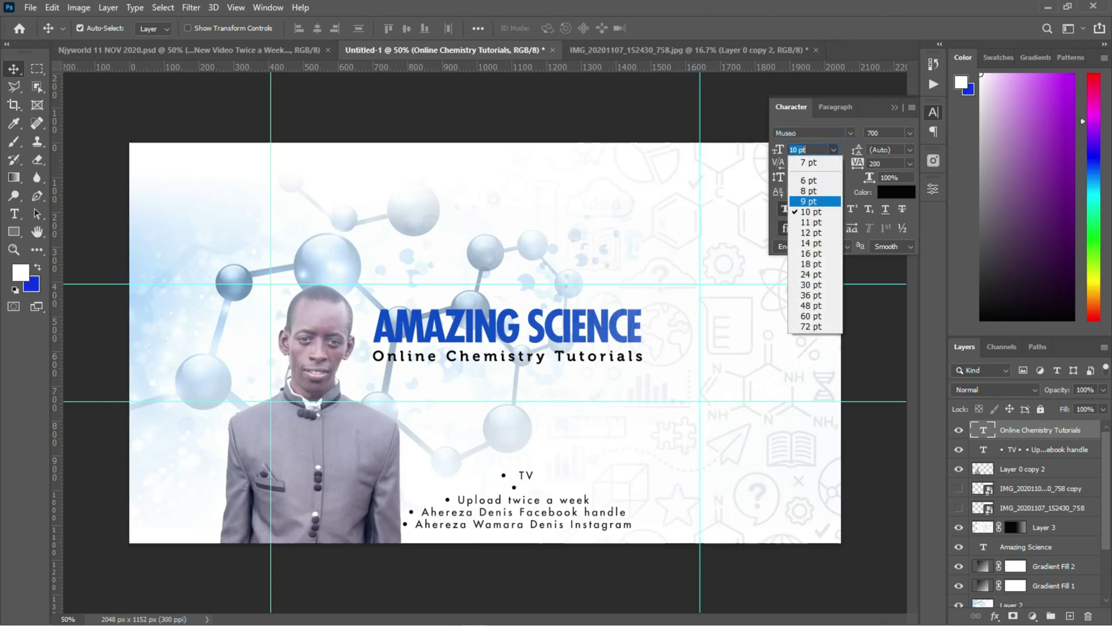
left_click(811, 201)
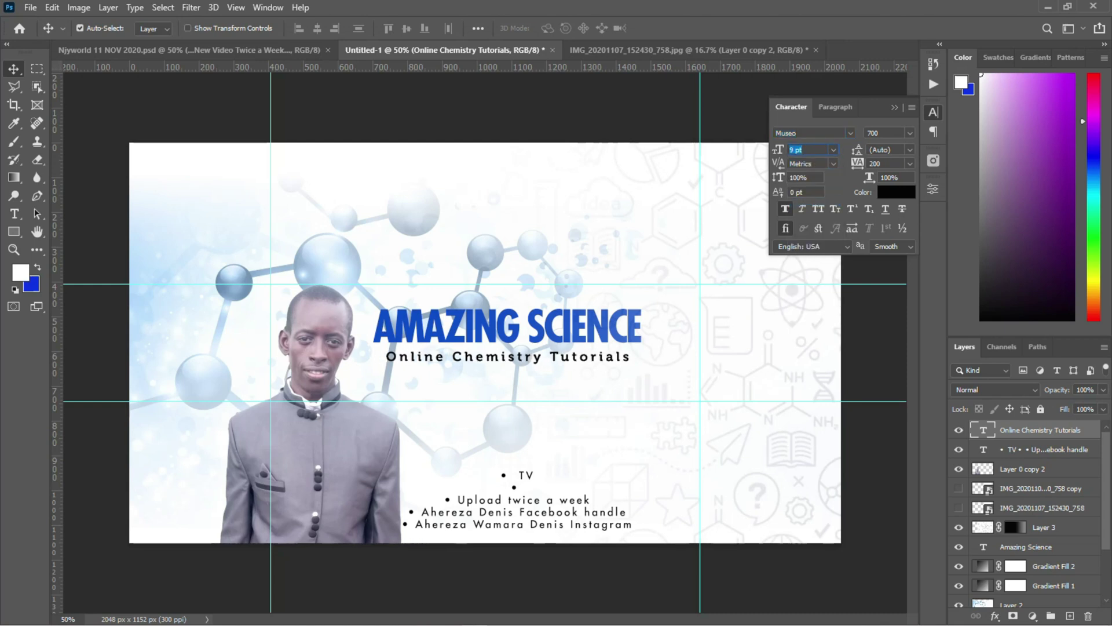
left_click(464, 327)
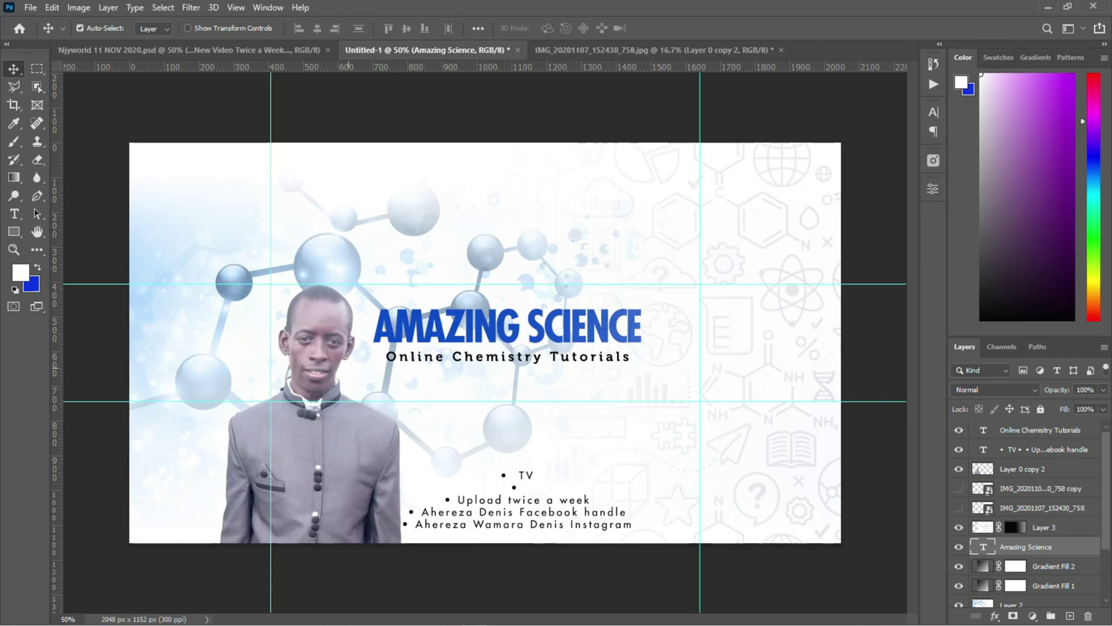
left_click(580, 429)
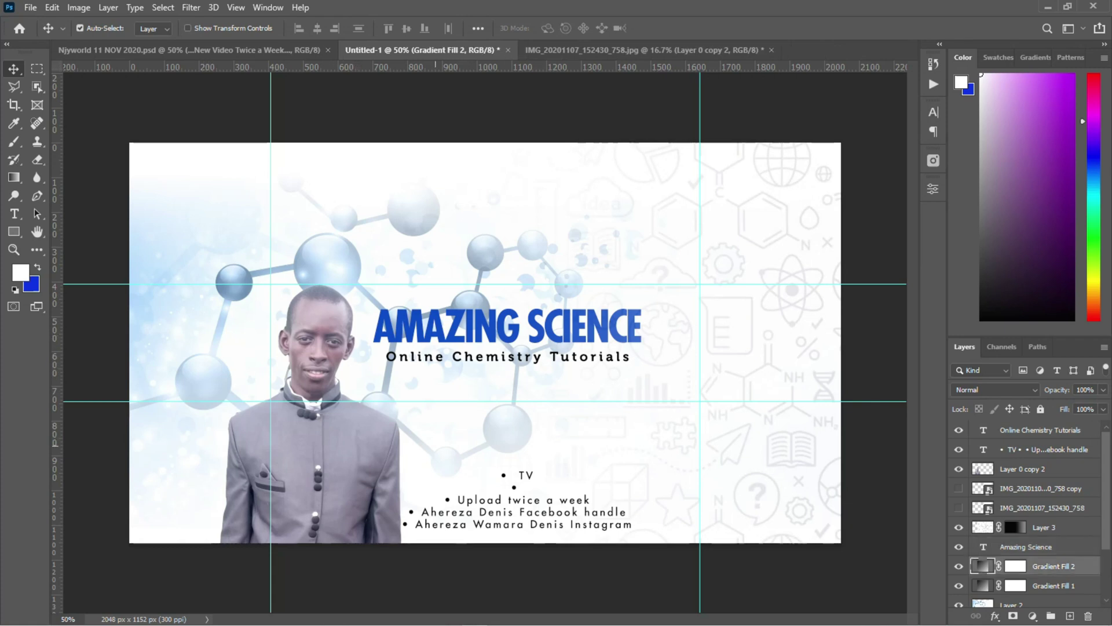
left_click(1104, 390)
mouse_move(1103, 406)
left_mouse_down()
mouse_move(1060, 406)
mouse_move(1102, 407)
left_mouse_up()
left_click(1054, 586)
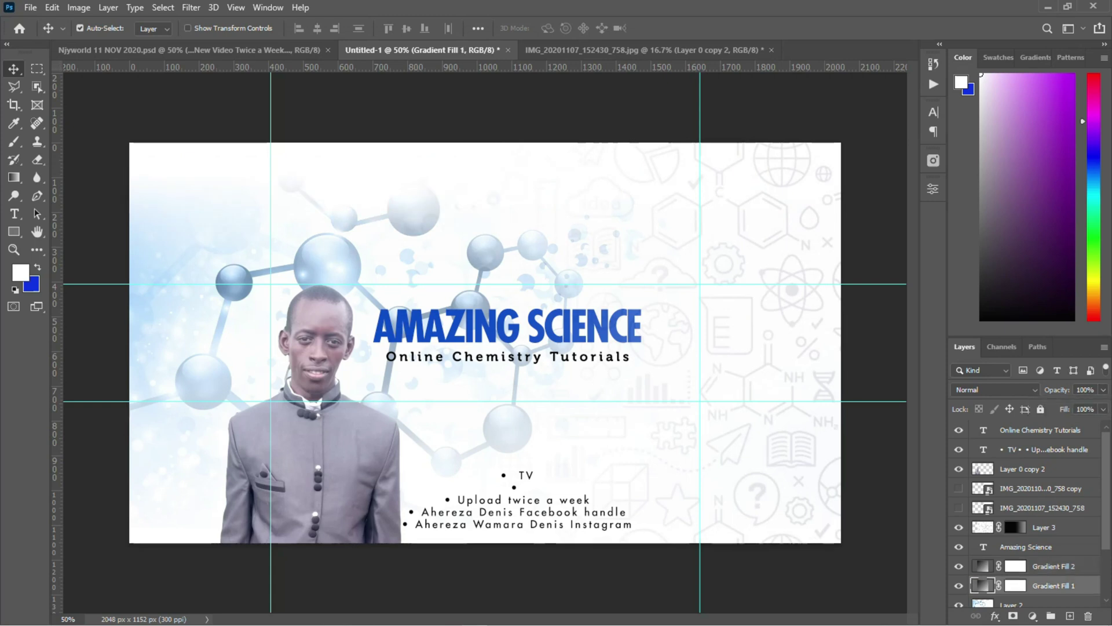
Step: Reduce the opacity of Layer 2, the molecule background, to 17%
scroll(1037, 571, "down", 1)
left_click(1037, 567)
left_click(1104, 390)
left_click_drag(1102, 406, 1049, 406)
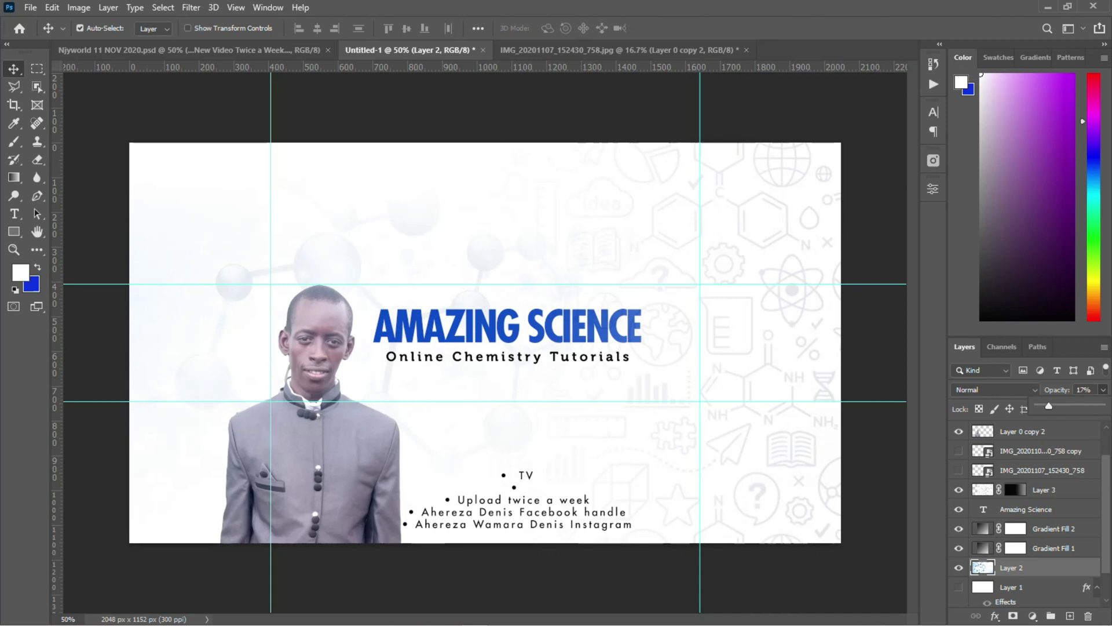
Step: Reduce the opacity of Layer 3, the science icon background, to 55%
left_click(773, 477)
left_click(1103, 390)
left_click(1103, 390)
left_click(1103, 390)
left_click_drag(1102, 405, 1074, 405)
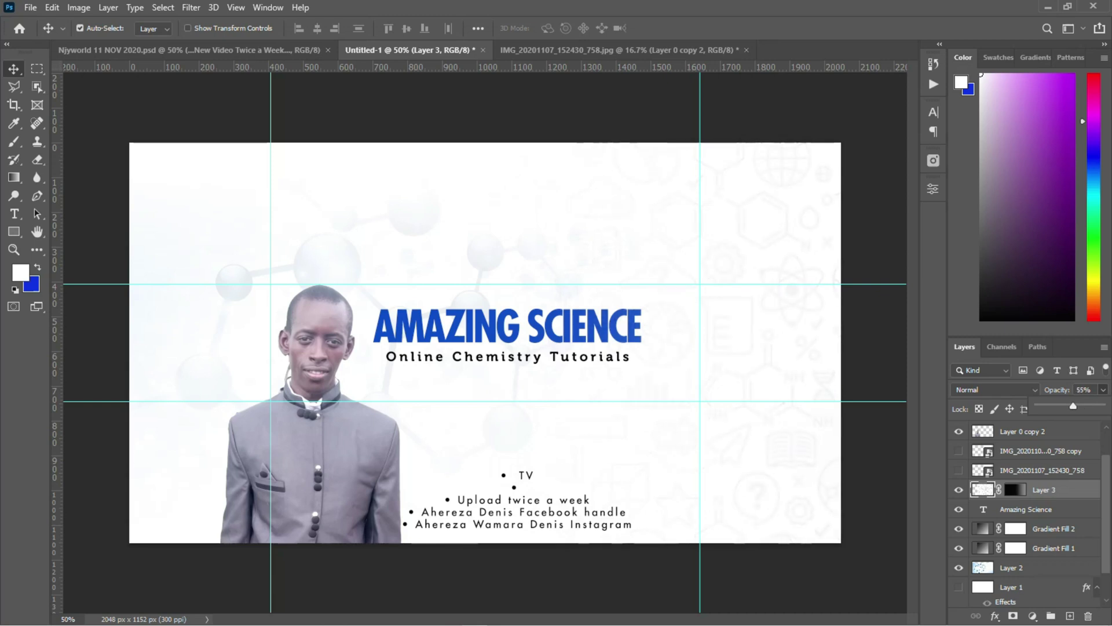
left_click(867, 469)
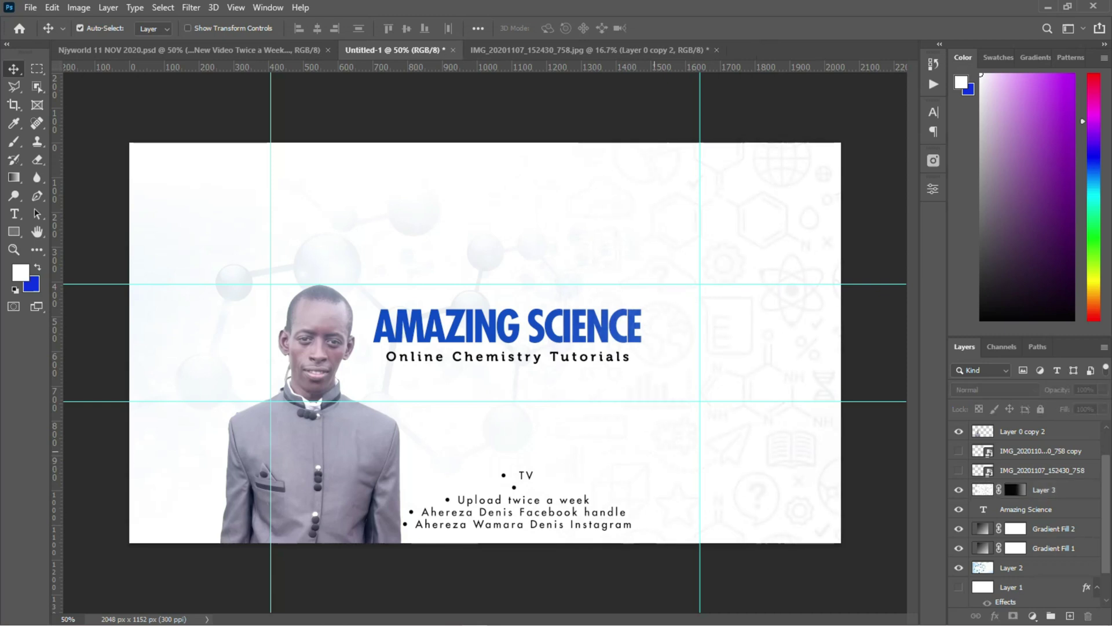
Step: Start the Camera Raw Filter on the portrait layer and set Exposure +0.35, Contrast +27, Highlights -63, Shadows +49, Whites -27 and Blacks -9
left_click(1031, 432)
left_click(191, 7)
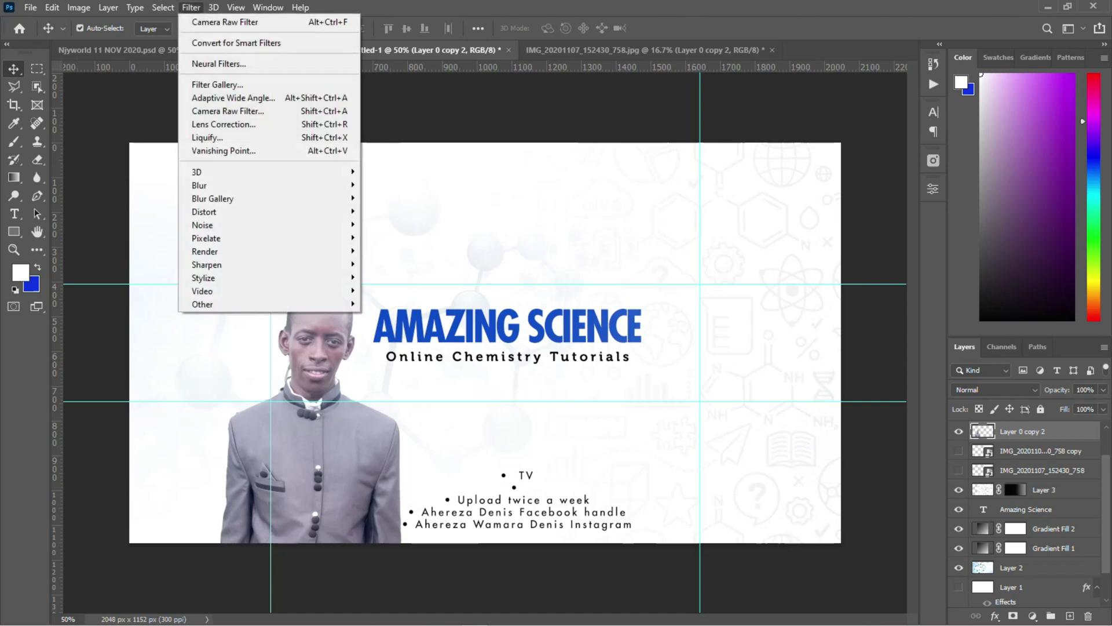
left_click(227, 111)
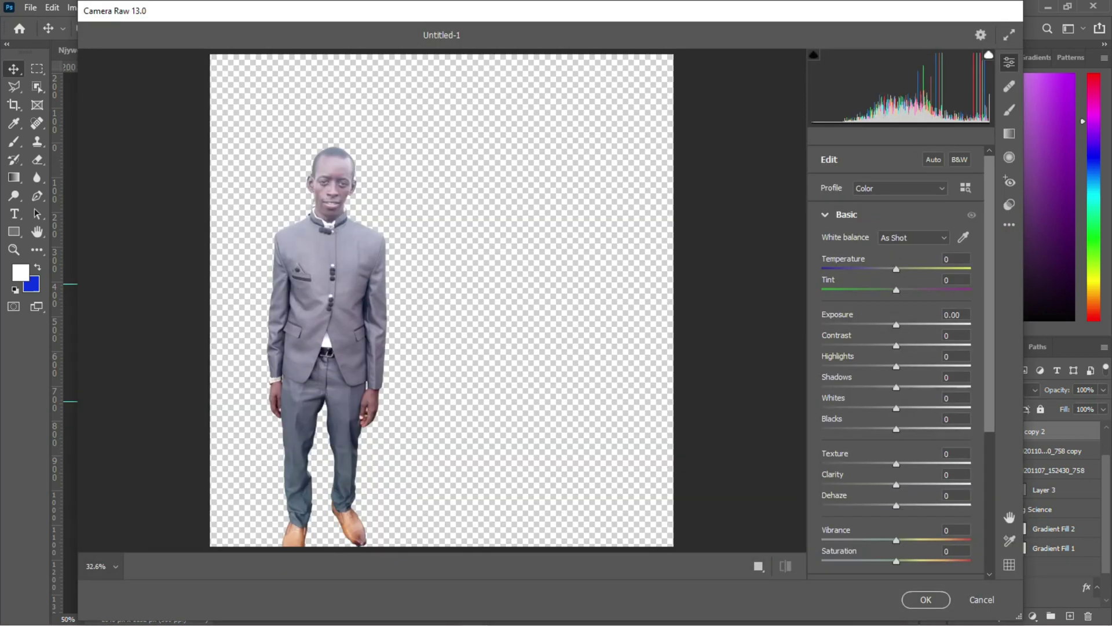
left_click_drag(896, 325, 941, 387)
type("27")
key("Return")
key("shift+Tab")
type("0.35")
key("Return")
key("Tab")
key("Tab")
type("-10")
type("49")
key("Return")
key("Tab")
type("-27")
key("Return")
key("Tab")
type("-9")
key("Return")
Step: Set the portrait's Texture to +21, Clarity to +15, Vibrance to +21 and Saturation to +21, and apply the Camera Raw adjustments
key("Tab")
type("21")
key("Return")
key("Tab")
type("-2")
key("Return")
type("15")
key("Return")
key("Tab")
key("Tab")
type("21")
key("Return")
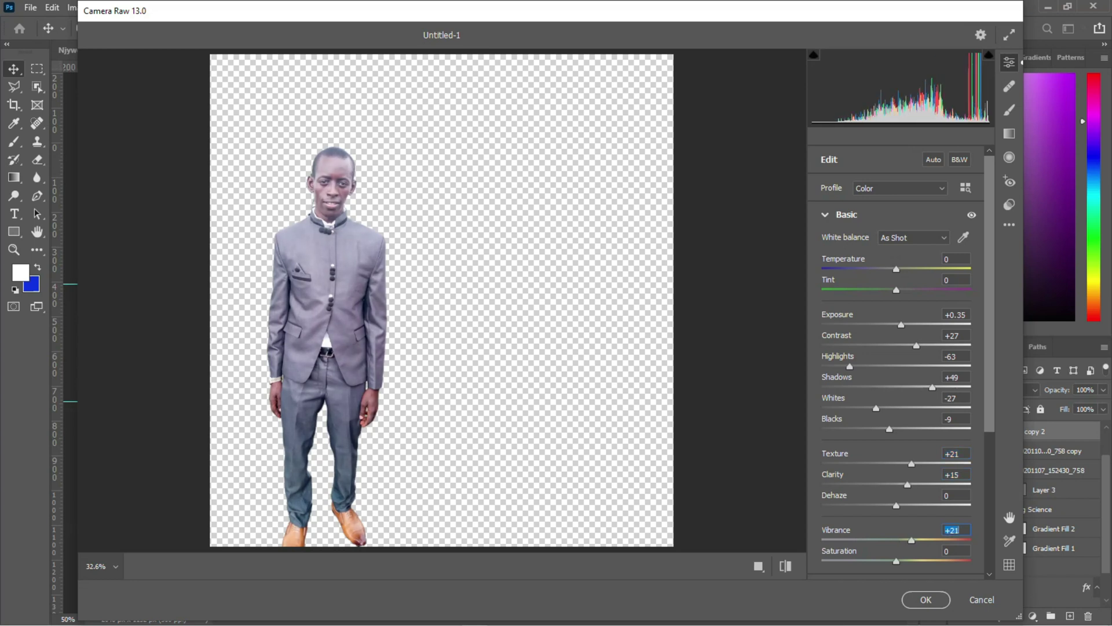
key("Tab")
type("21")
key("Return")
key("Return")
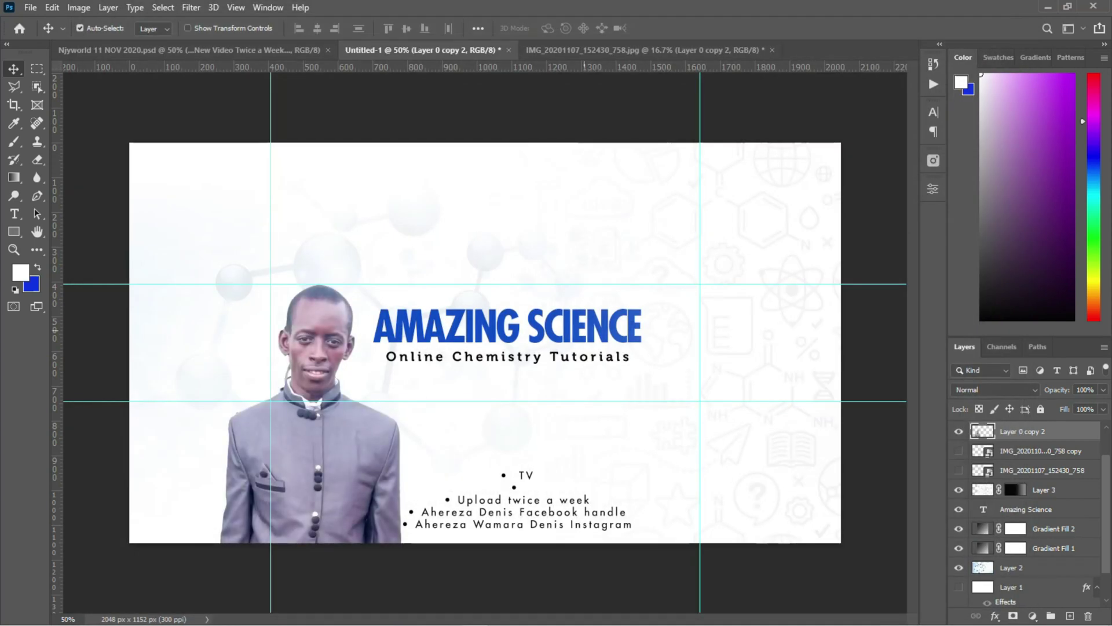
left_click(597, 323)
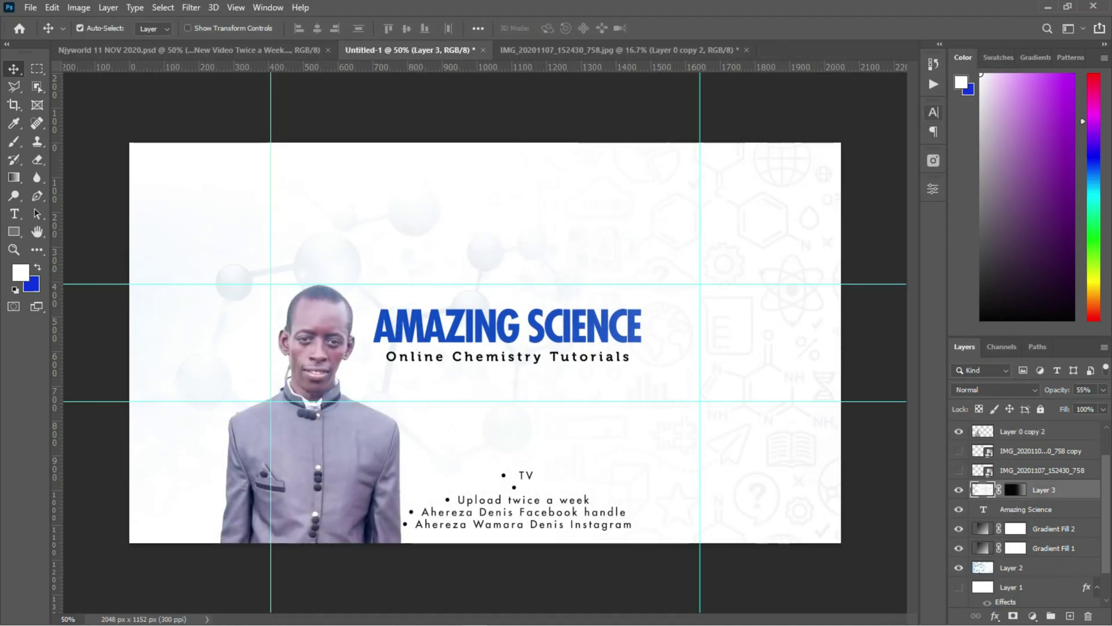
left_click(933, 113)
left_click_drag(870, 178, 874, 177)
left_click(616, 321)
left_click(933, 112)
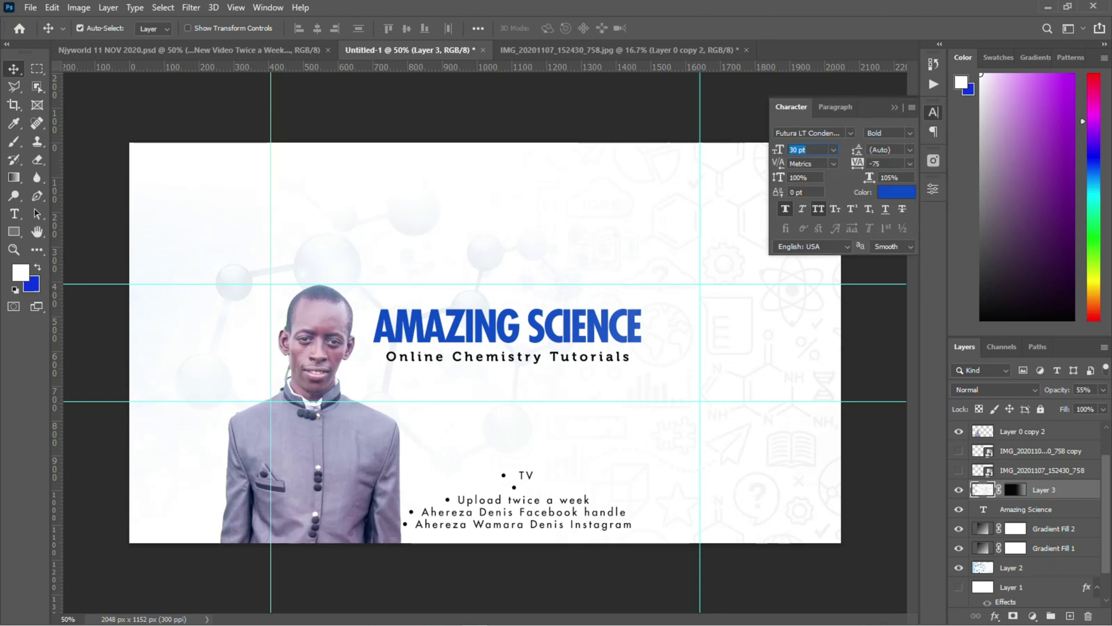
Step: Set the horizontal scale of the Amazing Science title text to 107%
left_click(1026, 509)
left_click(934, 112)
left_click_drag(870, 178, 875, 178)
left_click(895, 108)
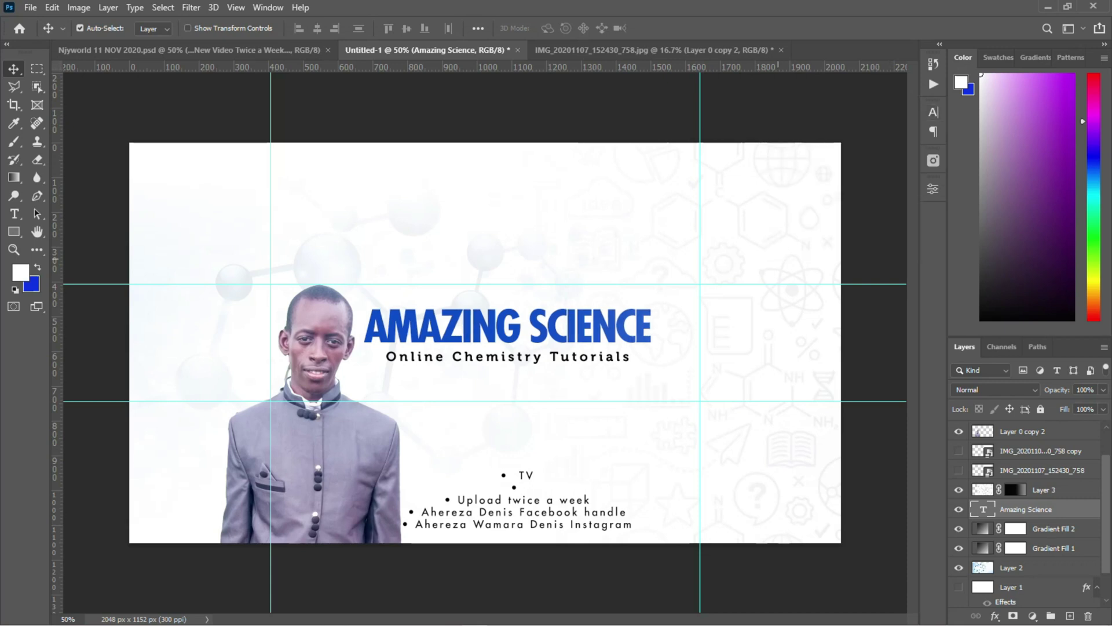
left_click(496, 357)
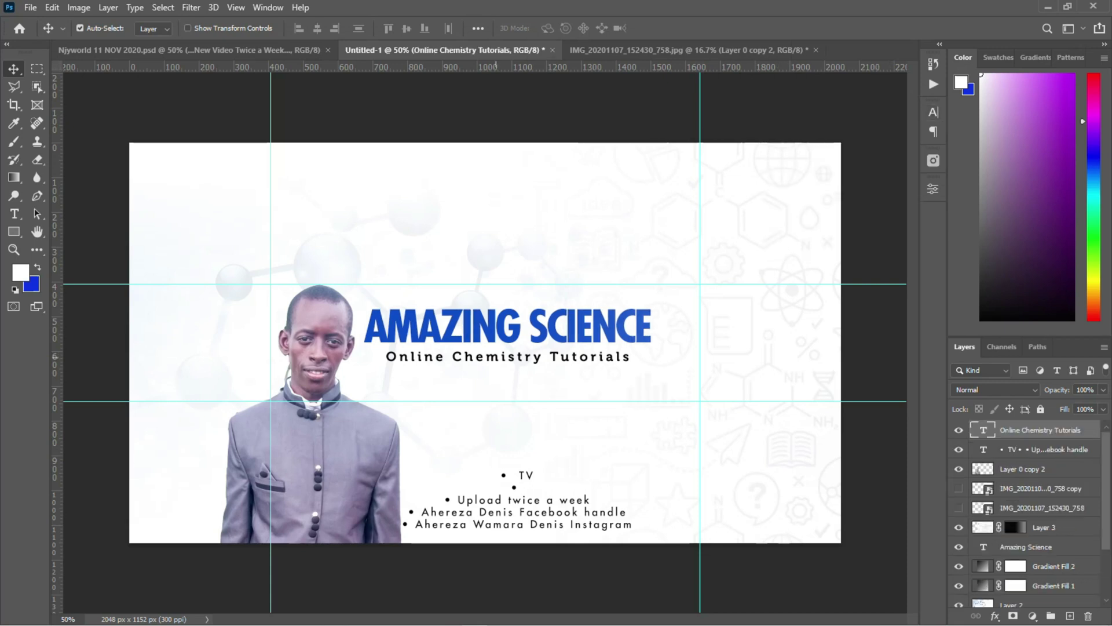
left_click(705, 314)
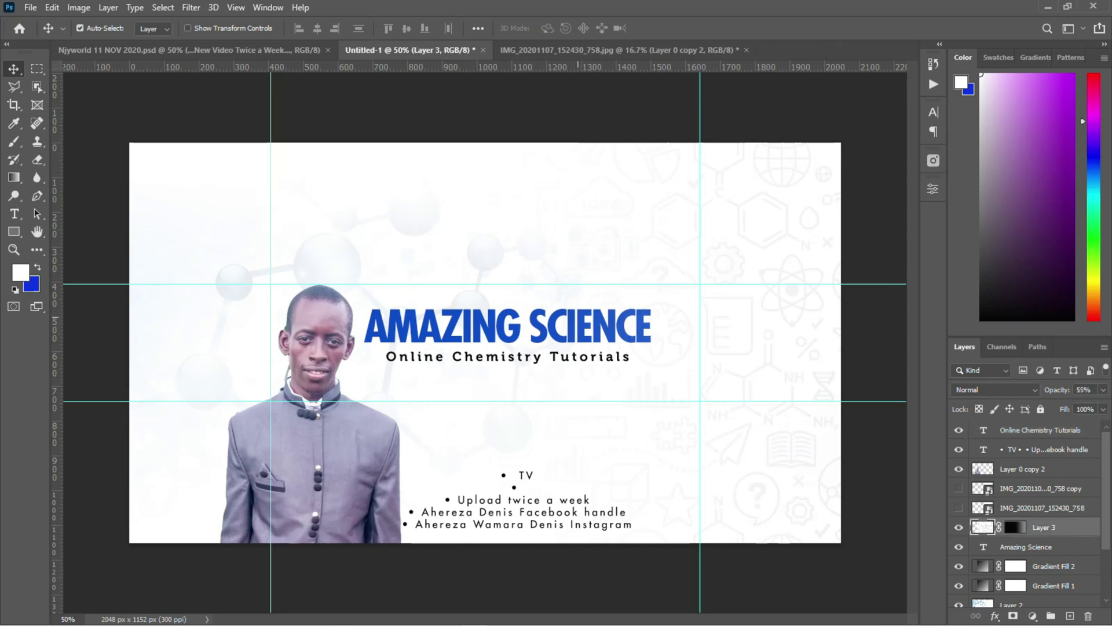
left_click(1025, 546)
left_click(934, 112)
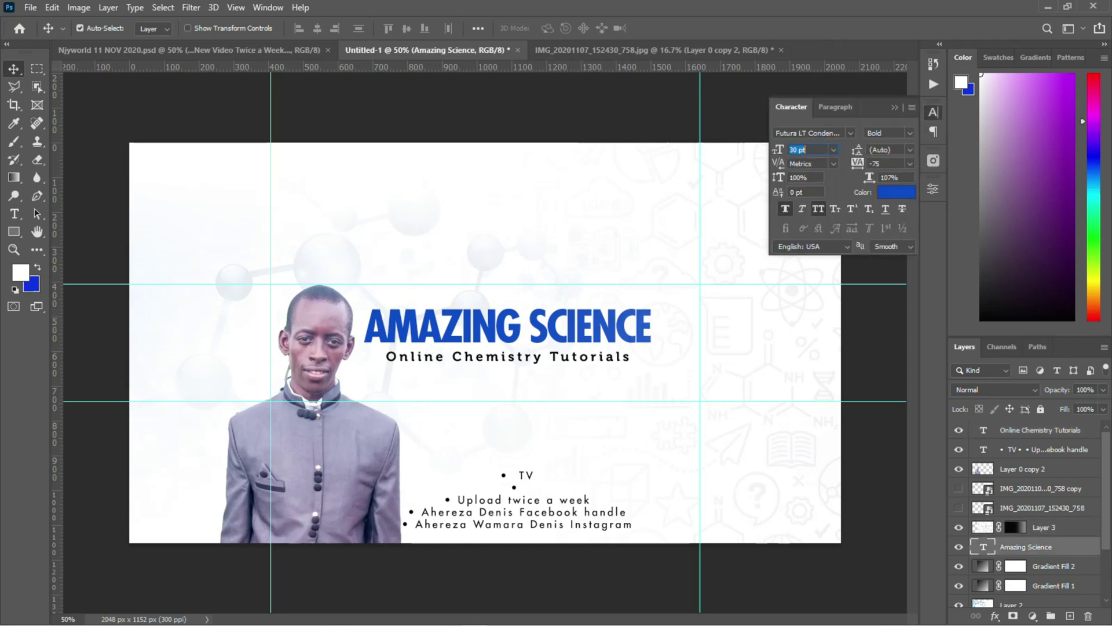
left_click(934, 112)
Step: Add Bevel & Emboss and a 7 px Drop Shadow to the Amazing Science title's layer style
double_click(1078, 547)
left_click_drag(707, 291, 837, 275)
left_click(710, 554)
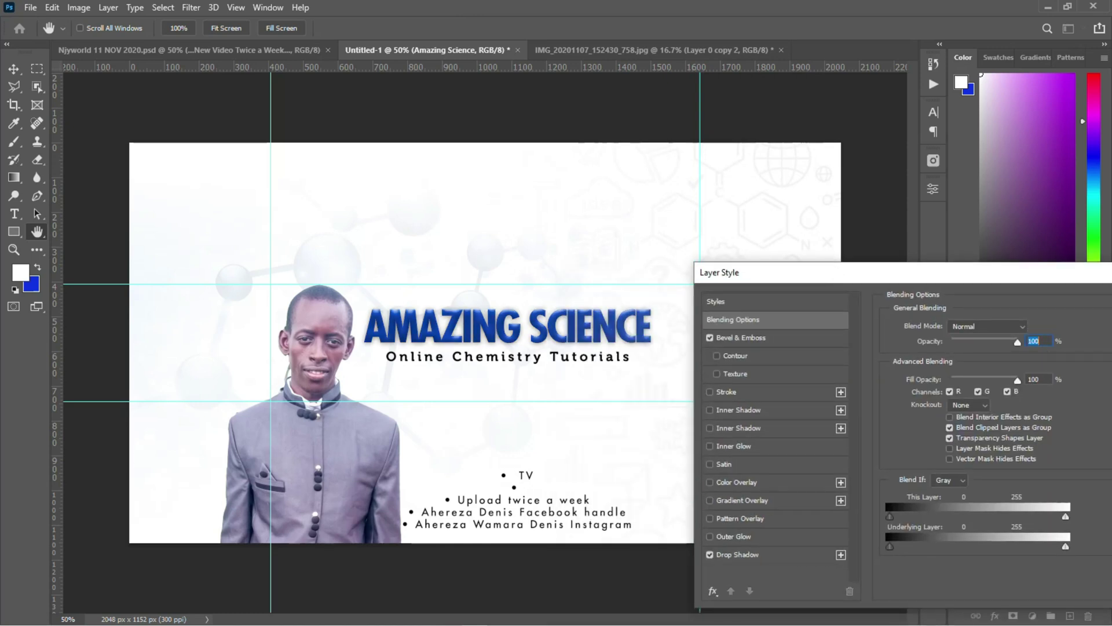
left_click(737, 555)
double_click(1023, 419)
type("7")
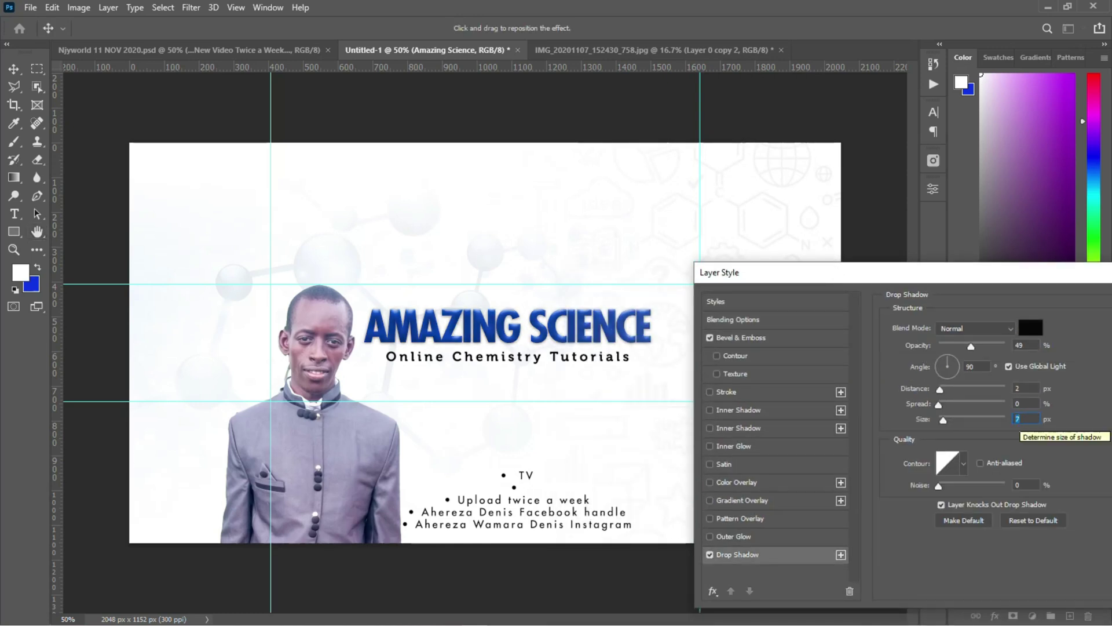
Step: Add a 1 px black outside Stroke to the Amazing Science title and lower the stroke's opacity
left_click(710, 392)
left_click(727, 392)
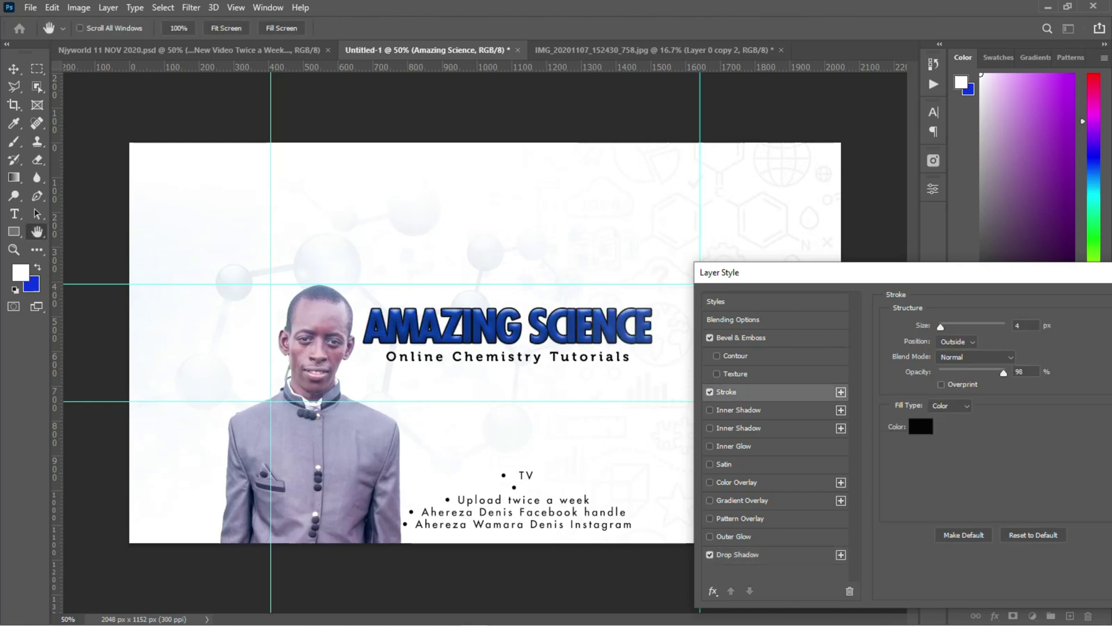
scroll(1024, 327, "down", 2)
key("Down")
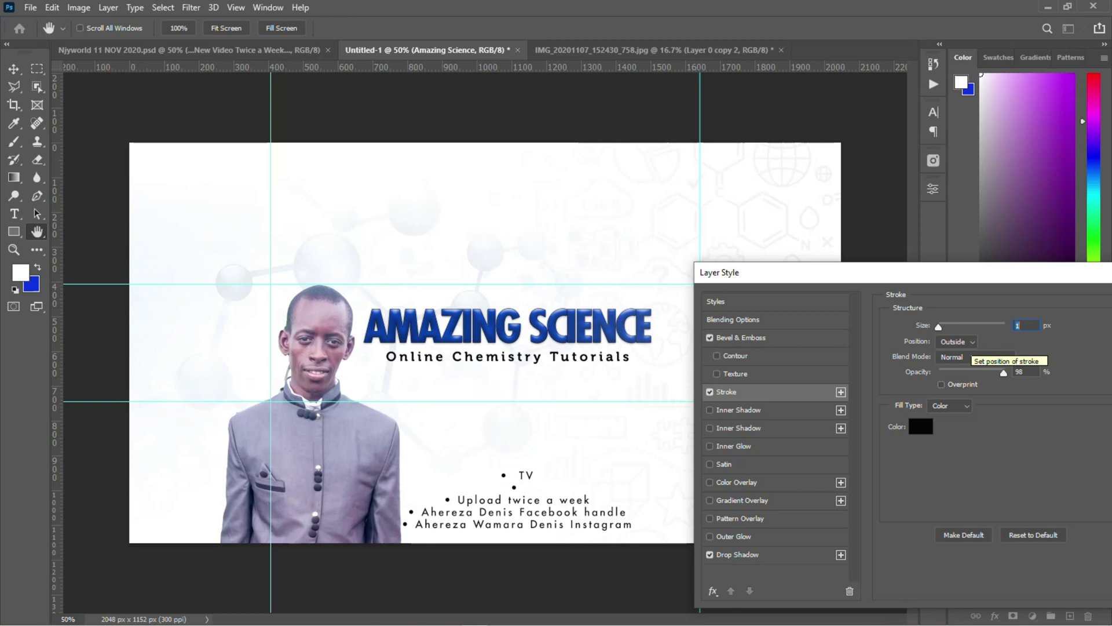
mouse_move(1003, 372)
left_mouse_down()
mouse_move(939, 372)
mouse_move(971, 373)
left_mouse_up()
Step: Soften the title's Drop Shadow to 29% opacity and 5 px size
left_click_drag(985, 274, 960, 279)
left_click(586, 558)
mouse_move(941, 349)
left_mouse_down()
mouse_move(951, 349)
mouse_move(909, 348)
mouse_move(929, 349)
left_mouse_up()
left_click(914, 422)
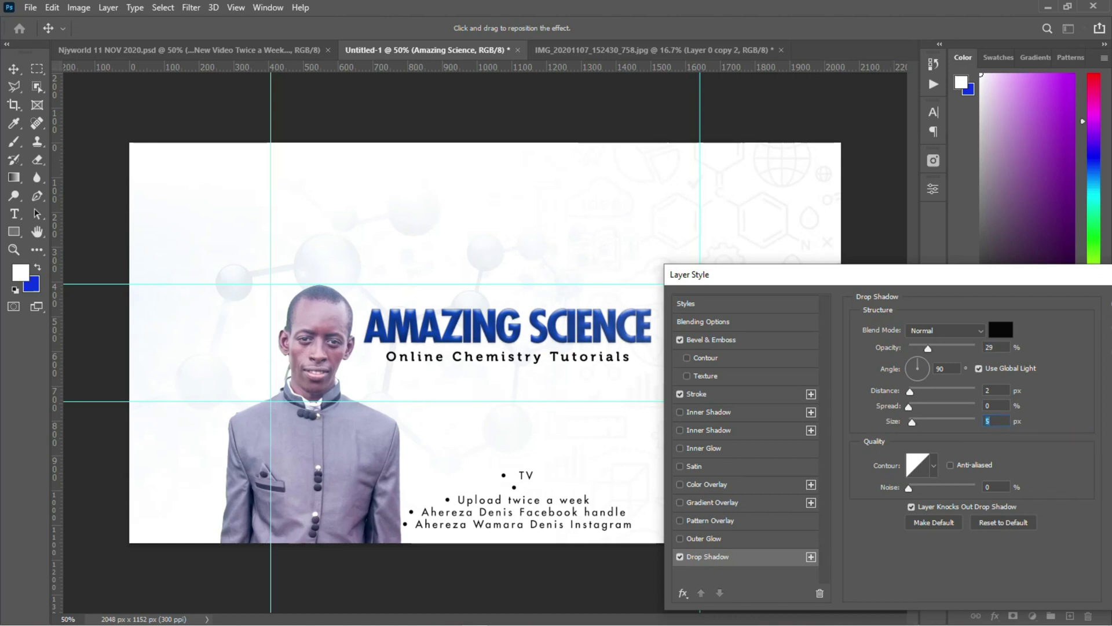
Step: Add a white Outer Glow to the Amazing Science title and apply the layer style
left_click(681, 539)
left_click(681, 539)
left_click(680, 539)
left_click(704, 538)
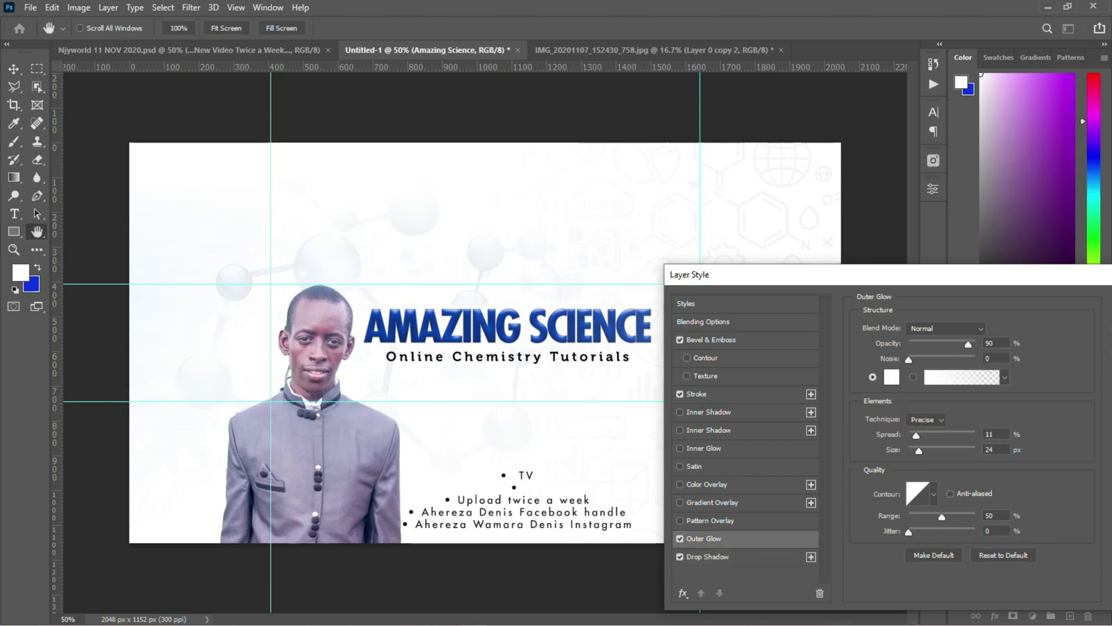
left_click_drag(846, 274, 678, 278)
left_click(988, 307)
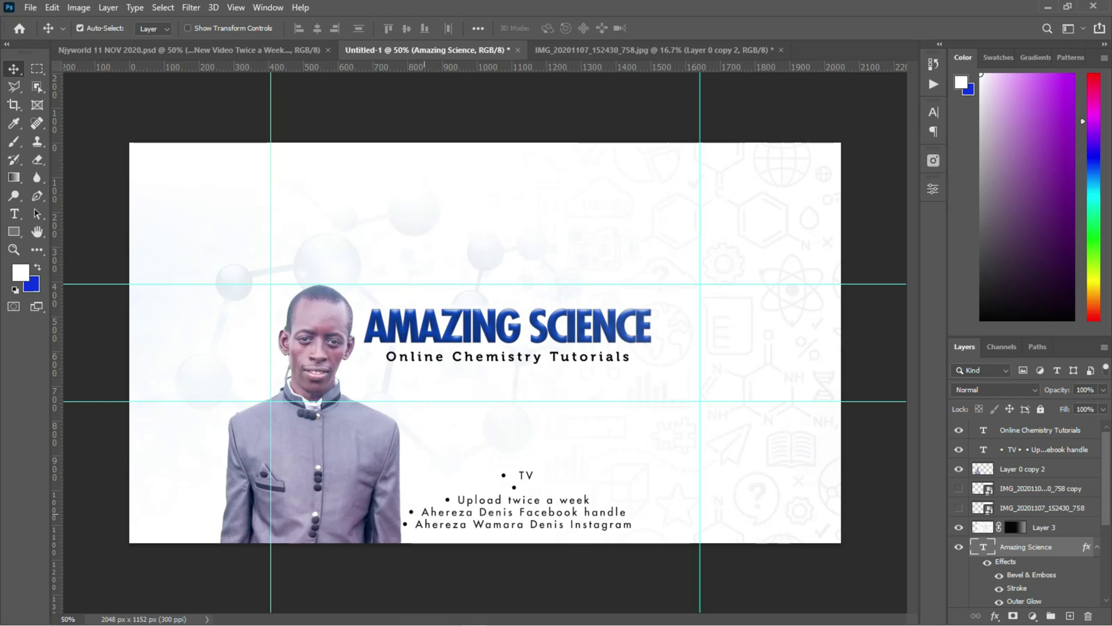
Step: Cut the words "Upload twice a week" out of the bulleted notes at the bottom of the banner
double_click(499, 501)
left_click(577, 500)
left_click_drag(591, 500, 463, 500)
right_click(474, 499)
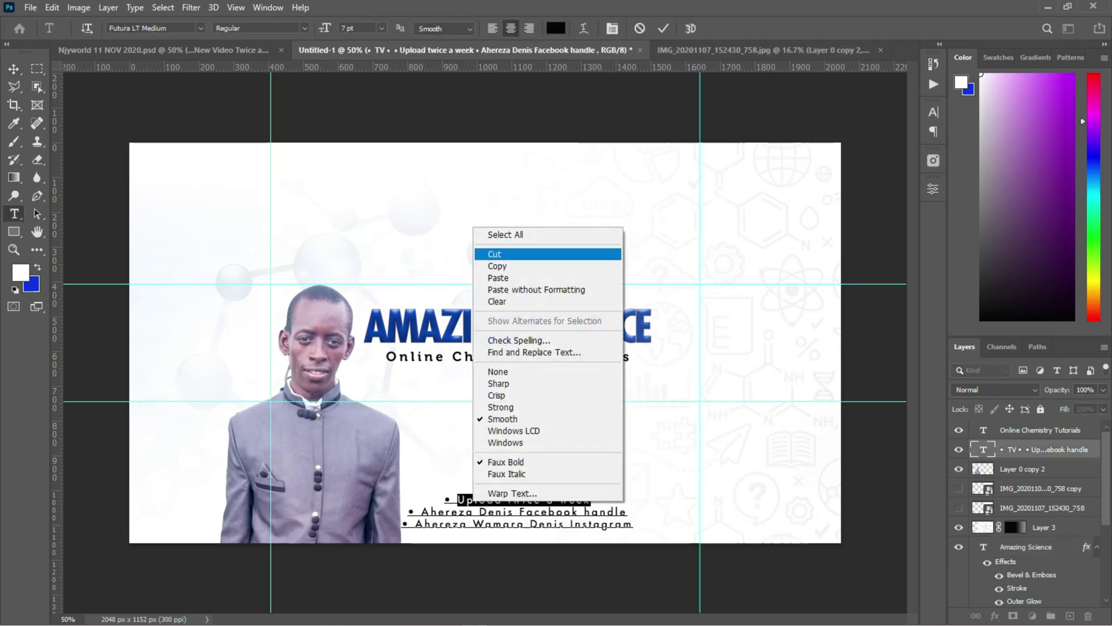
left_click(498, 254)
left_click(1041, 430)
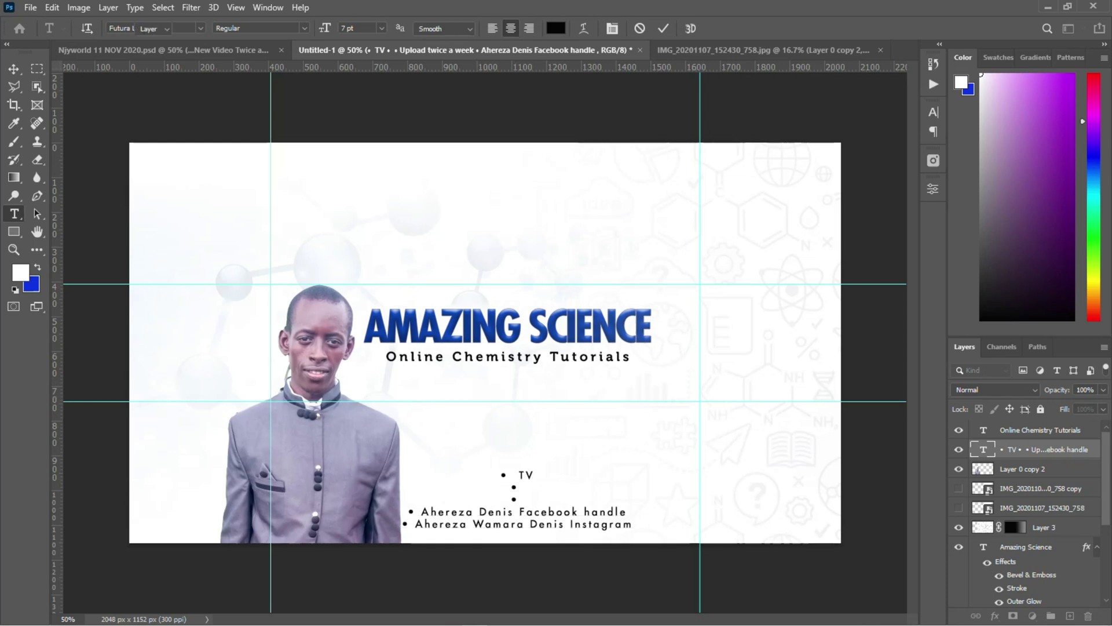
Step: Paste "Upload twice a week" as a separate text layer and place it just below the Online Chemistry Tutorials subtitle
left_click(14, 213)
left_click(465, 391)
right_click(465, 394)
left_click(499, 169)
left_click(13, 69)
left_click_drag(463, 388, 526, 373)
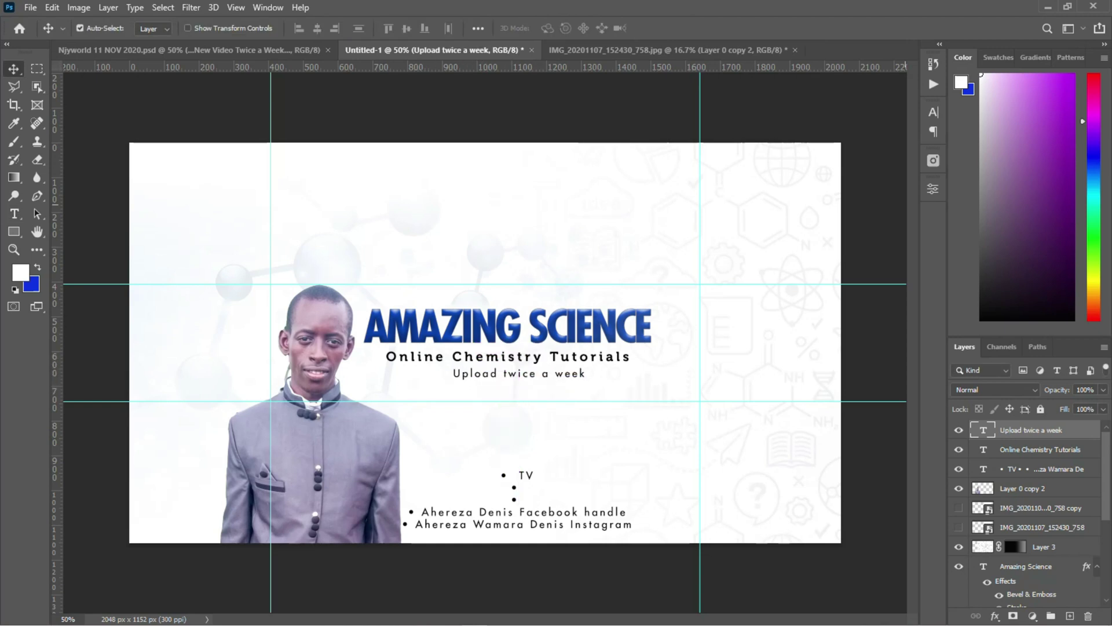
Step: Set the "Upload twice a week" text's tracking to 640 and its size to 6 pt
left_click(933, 112)
left_click(910, 163)
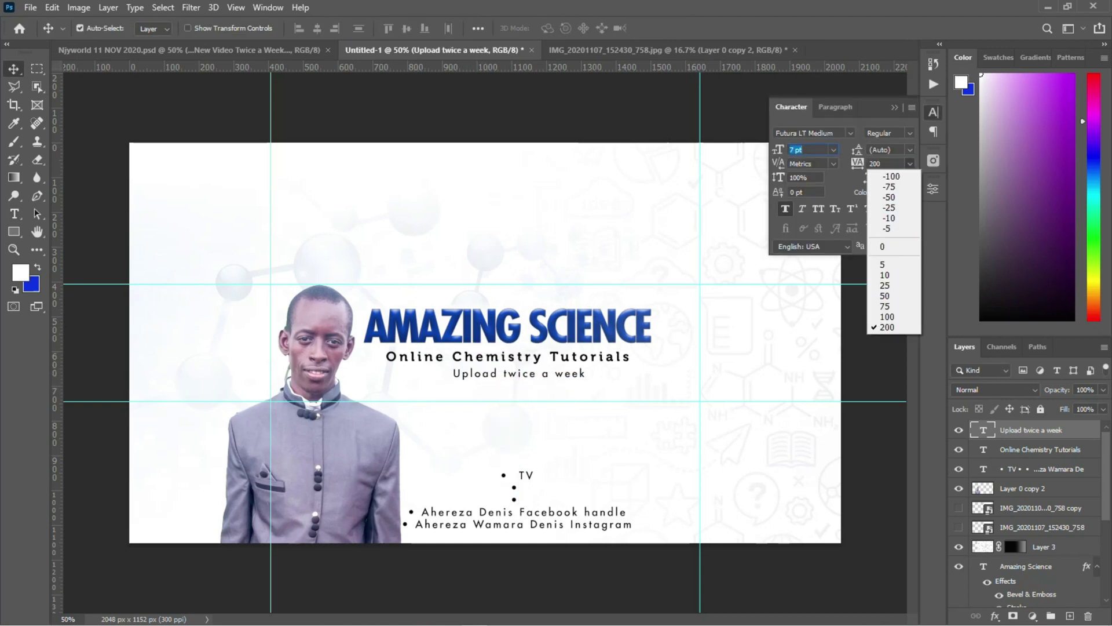
left_click(858, 163)
left_click_drag(859, 164, 870, 163)
left_click(833, 149)
left_click(809, 179)
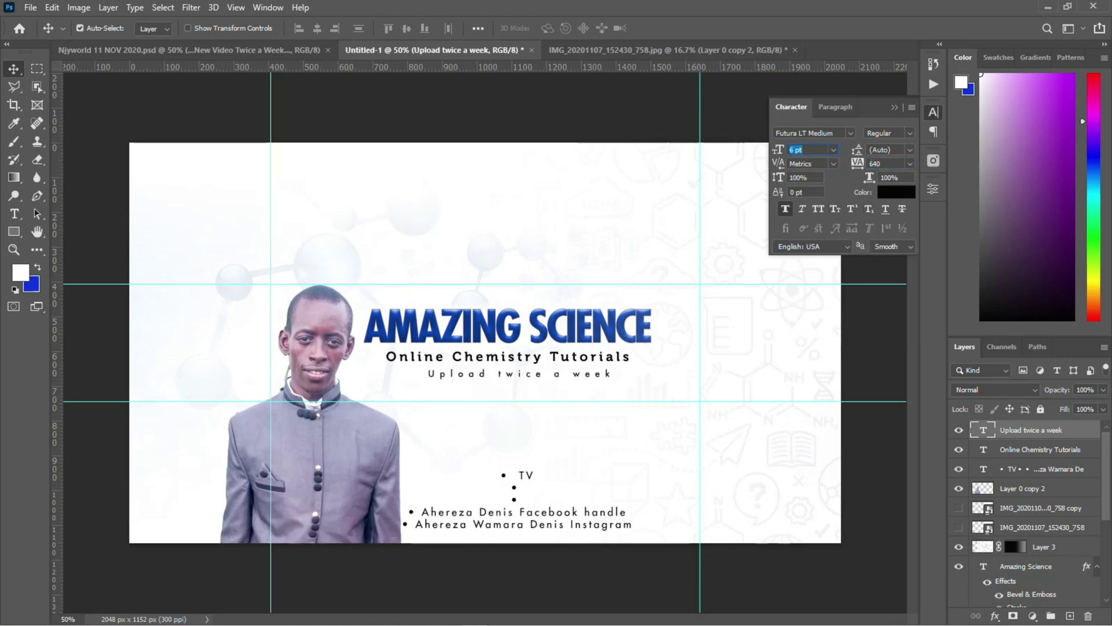
left_click(895, 107)
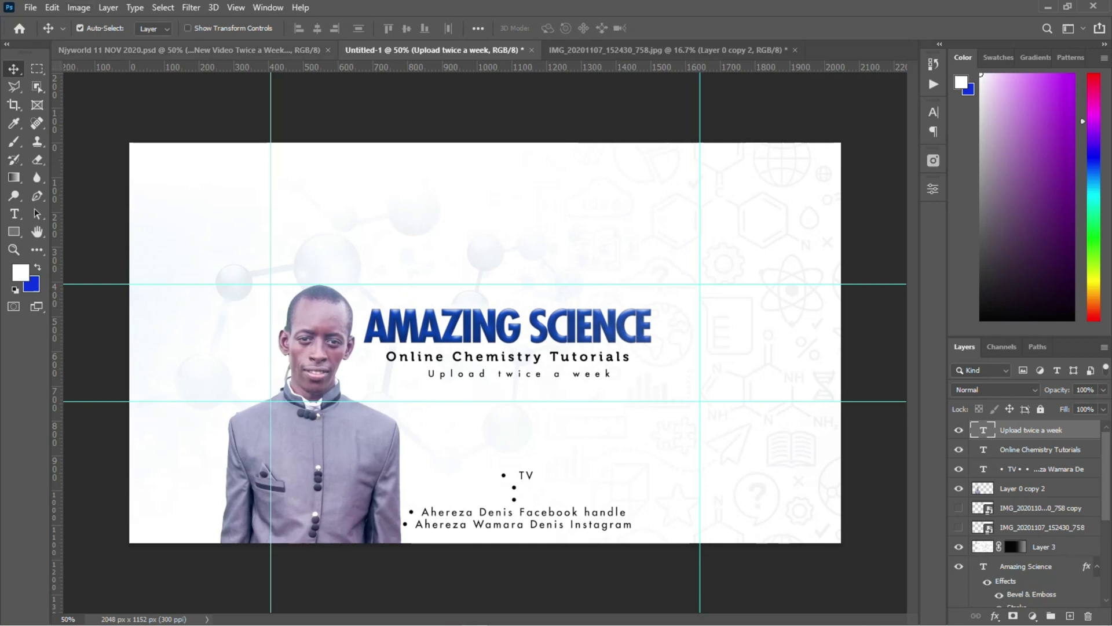
Step: Copy the Facebook and Instagram icons from Njyworld 11 NOV 2020.psd into the banner and space them in a row below "Upload twice a week"
left_click(189, 51)
mouse_move(390, 395)
left_mouse_down()
mouse_move(377, 51)
mouse_move(378, 391)
left_mouse_up()
key("ctrl+Tab")
left_click(189, 50)
left_click_drag(492, 395, 464, 391)
key("Up")
key("Up")
key("Up")
key("Up")
key("Right")
key("Right")
key("Right")
key("Right")
key("Right")
key("Right")
key("Right")
key("Right")
key("Right")
key("Right")
key("Right")
key("Right")
key("Right")
key("Right")
key("Right")
key("Right")
key("Right")
key("Right")
key("Right")
key("Right")
key("Right")
key("Right")
key("Right")
Step: Cut the profile name out of the Facebook handle line in the bulleted notes
double_click(515, 512)
left_click_drag(515, 512, 425, 511)
right_click(432, 513)
left_click(498, 276)
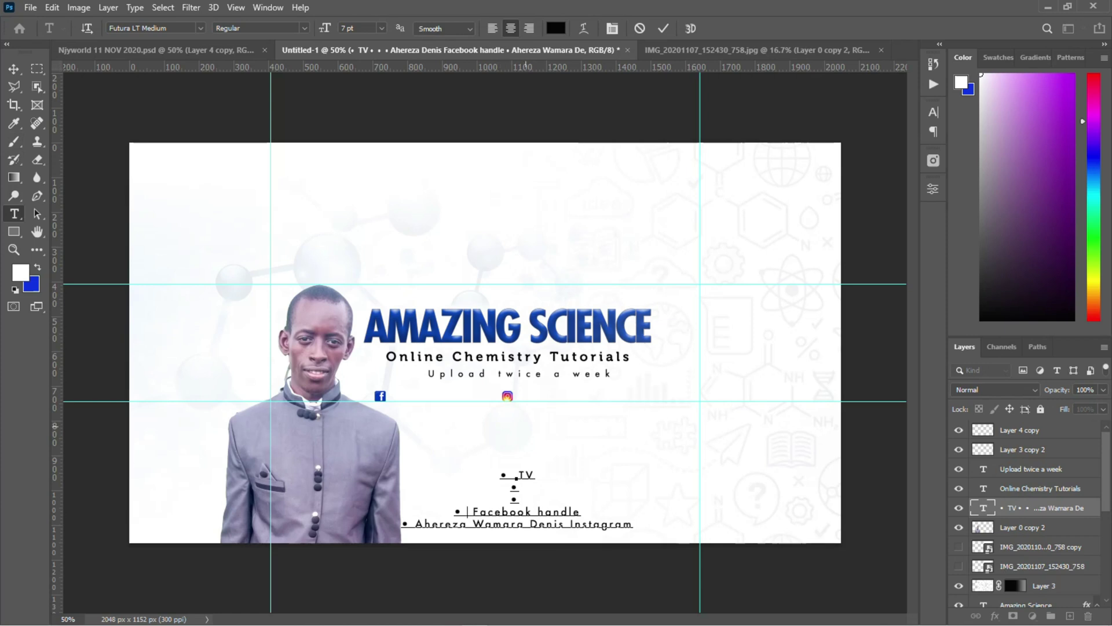
left_click(14, 69)
Step: Paste the Facebook profile name as a separate text layer in the empty upper area of the banner
left_click(14, 214)
left_click(415, 223)
right_click(415, 223)
left_click(467, 276)
left_click(14, 69)
Step: Set the Facebook profile name's tracking to 0 and reduce its font size
left_click(933, 113)
left_click(910, 164)
left_click(893, 248)
left_click(833, 150)
left_click(818, 179)
Step: Place the profile name beside the Facebook icon and nudge the icon right to sit next to it
left_click_drag(414, 224, 423, 394)
left_click(380, 396)
key("Right")
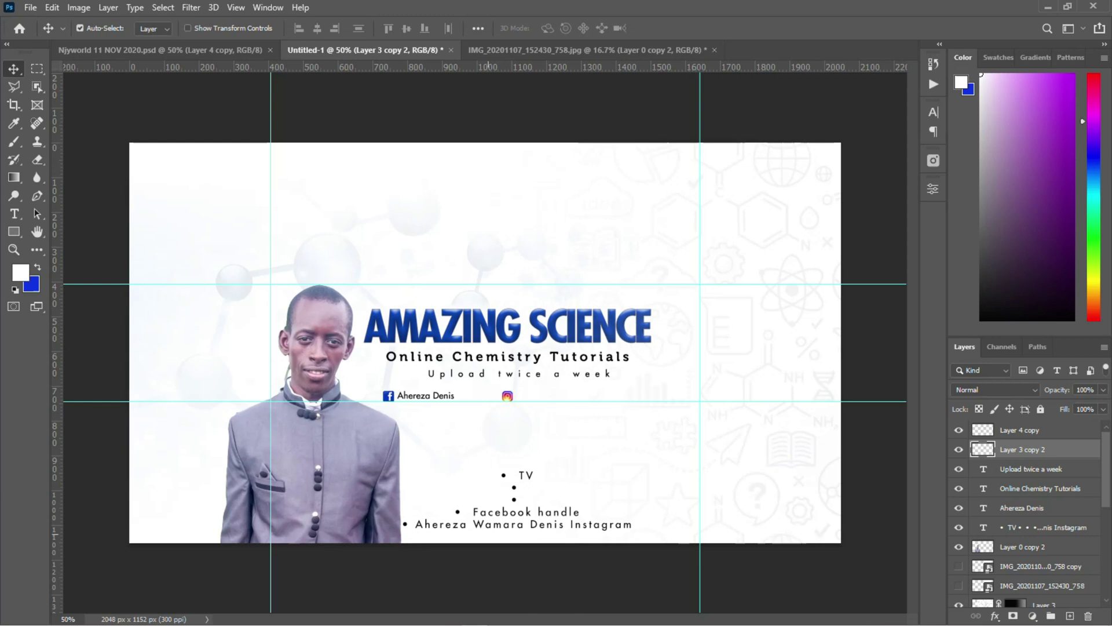
Step: Cut the full profile name out of the Instagram line in the bulleted notes
double_click(983, 527)
left_click_drag(566, 524, 415, 525)
right_click(427, 526)
left_click(458, 278)
left_click(14, 69)
Step: Paste the Instagram profile name as a separate text layer above the Amazing Science title
left_click(14, 213)
left_click(495, 234)
right_click(510, 241)
left_click(557, 294)
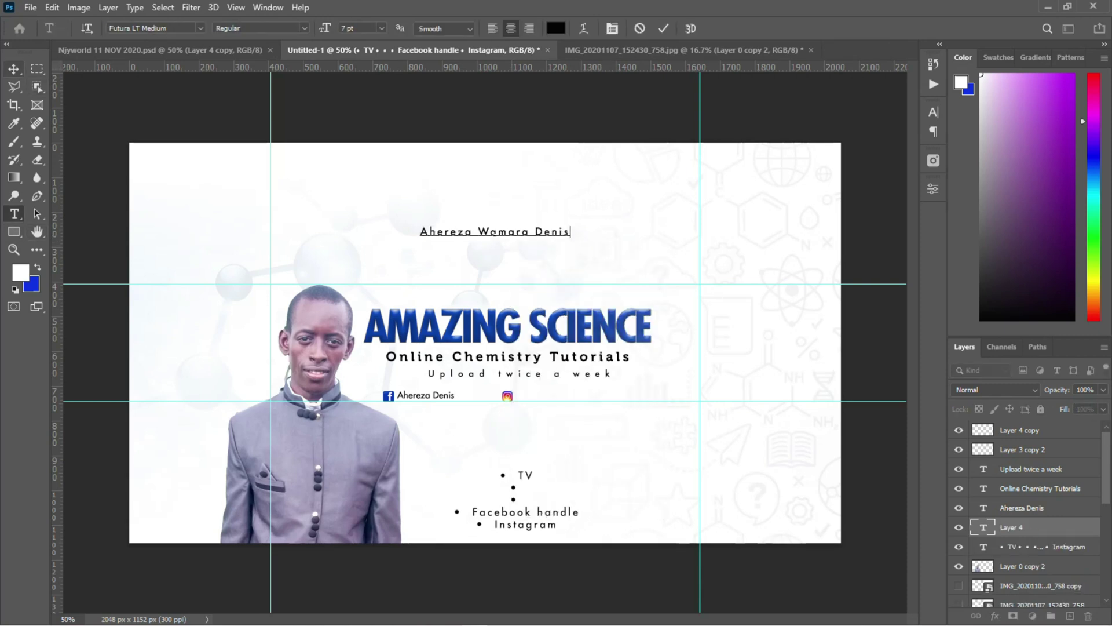
left_click(13, 69)
Step: Set the Instagram profile name's tracking to 0, reduce its font size and place it to the right of the Instagram icon
left_click(934, 112)
left_click(910, 164)
left_click(894, 247)
left_click(834, 150)
left_click(812, 180)
left_click_drag(500, 232, 581, 363)
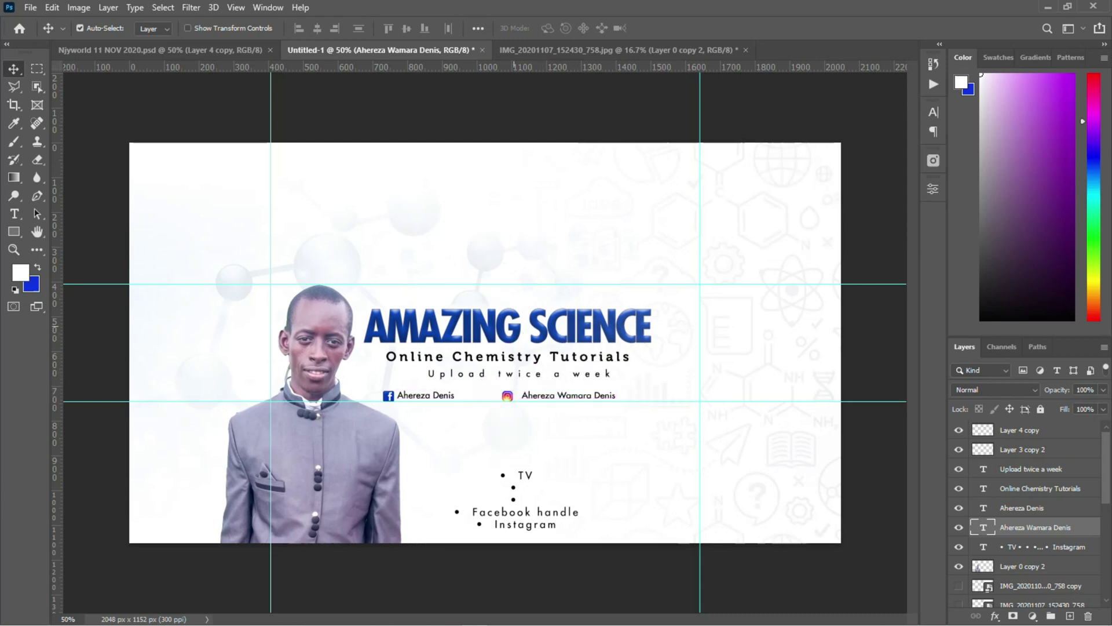
Step: Enlarge the Amazing Science title's font size slightly and reposition it beside the portrait
left_click(514, 326)
left_click(934, 113)
key("Up")
key("Return")
left_click_drag(555, 323, 560, 326)
Step: Increase the Online Chemistry Tutorials subtitle's font size by one point and center it under the title
left_click(554, 357)
left_click(934, 113)
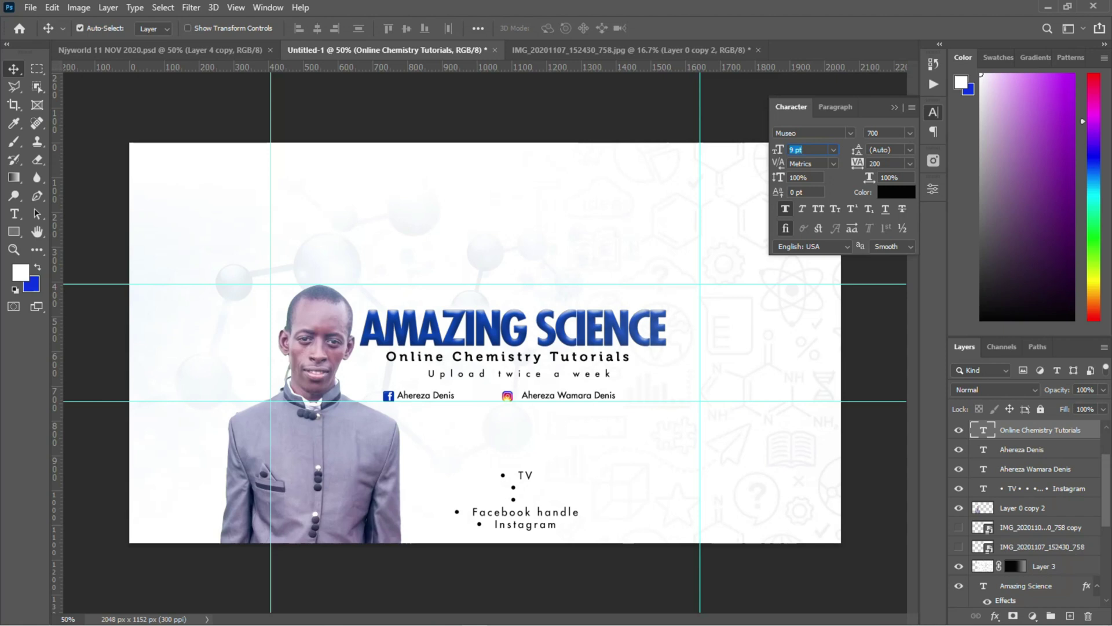
key("Up")
key("Return")
left_click_drag(591, 357, 606, 355)
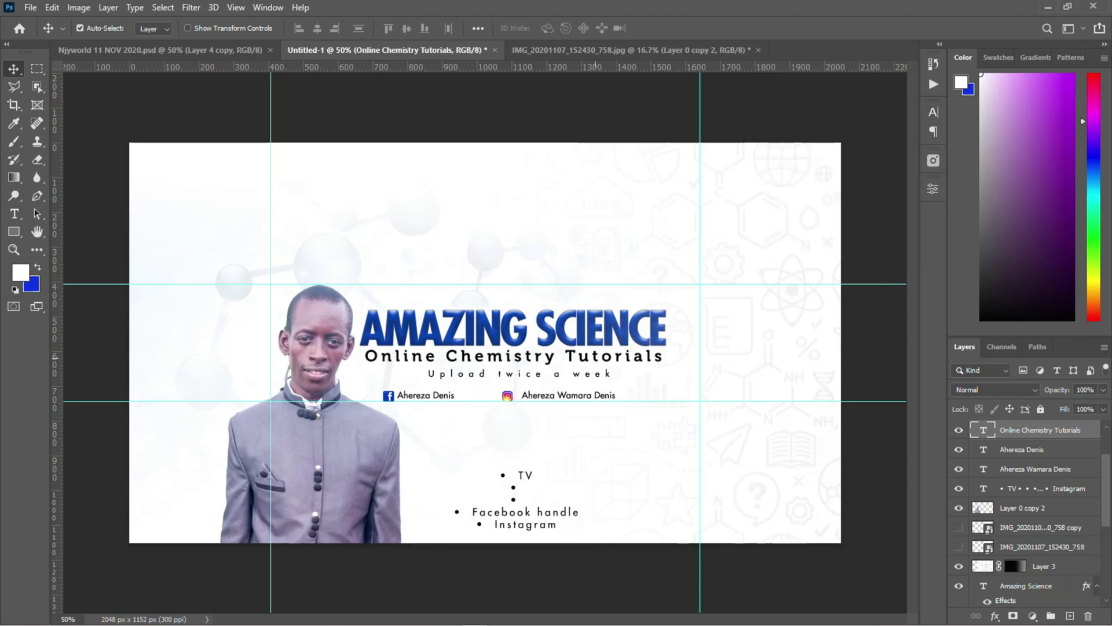
Step: Shift the Facebook profile name and icon to the right, and hide the bulleted notes text layer
left_click_drag(439, 396, 456, 396)
left_click_drag(389, 396, 409, 397)
left_click(548, 478)
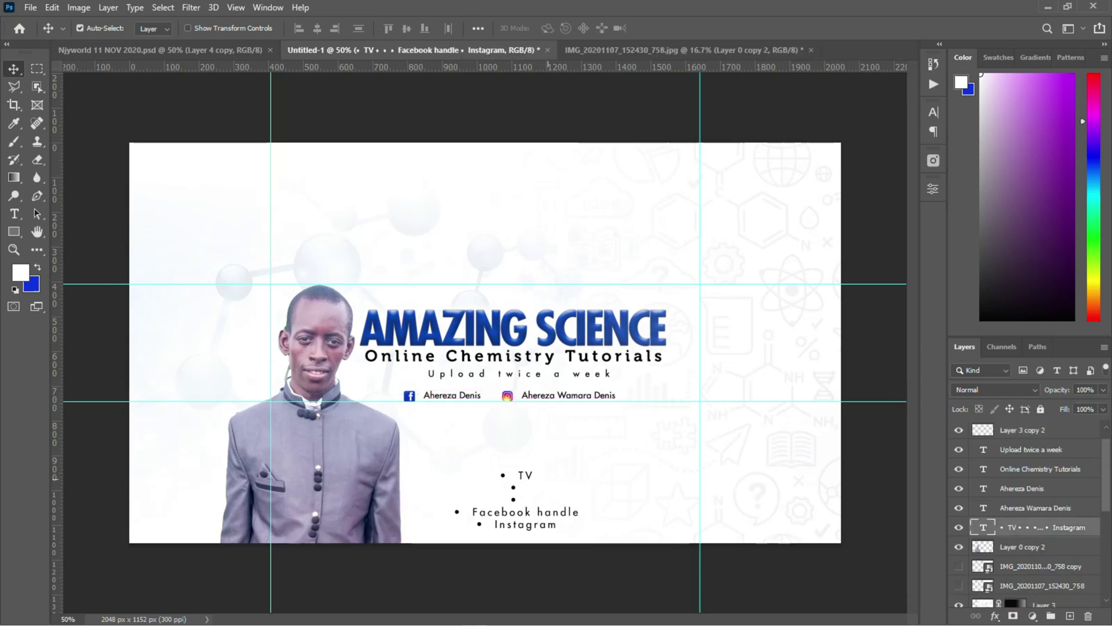
left_click(959, 527)
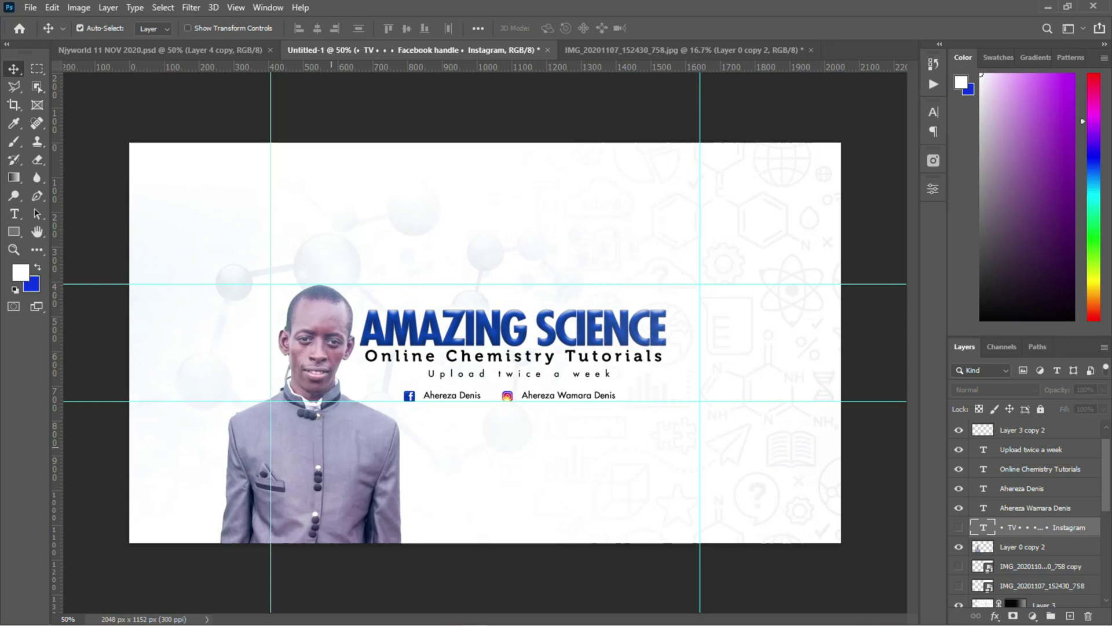
Step: Darken the portrait with a Curves adjustment by pulling the curve slightly downward
left_click(338, 442)
left_click(67, 7)
mouse_move(99, 40)
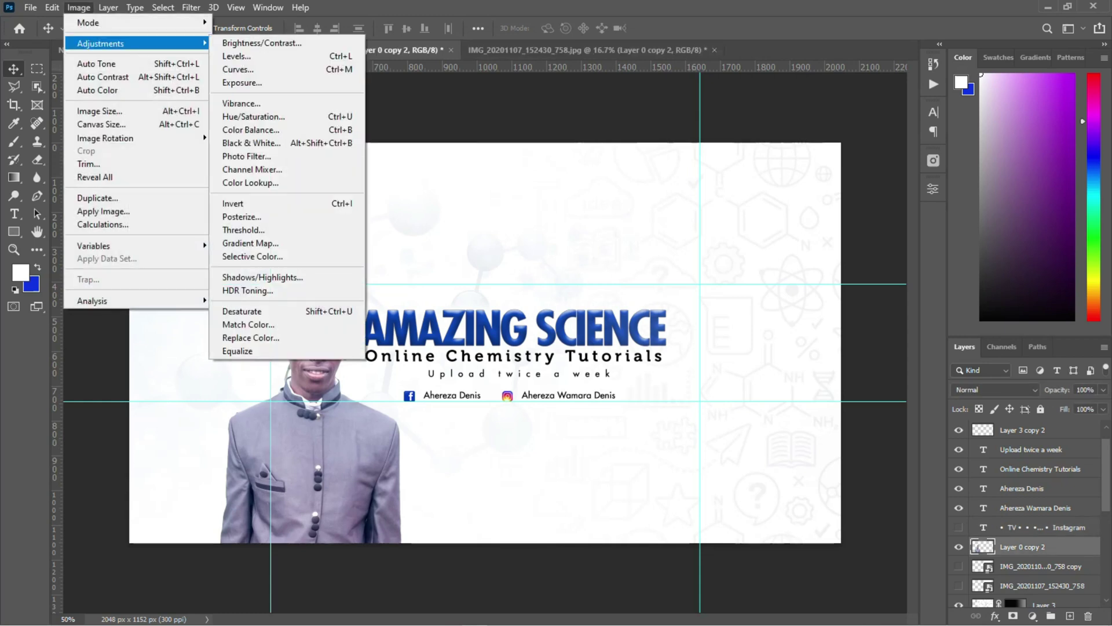
left_click(256, 67)
left_click_drag(492, 91, 628, 107)
left_click_drag(611, 263, 624, 284)
left_click(884, 138)
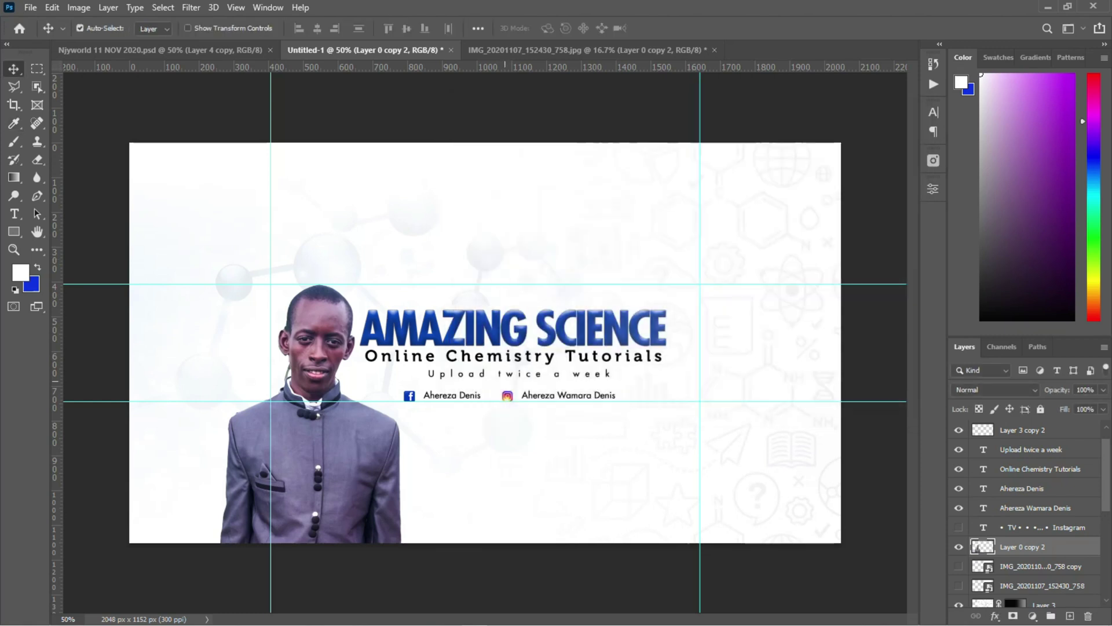
Step: Raise the opacity of Layer 2, the molecule background, to 100%
left_click(560, 458)
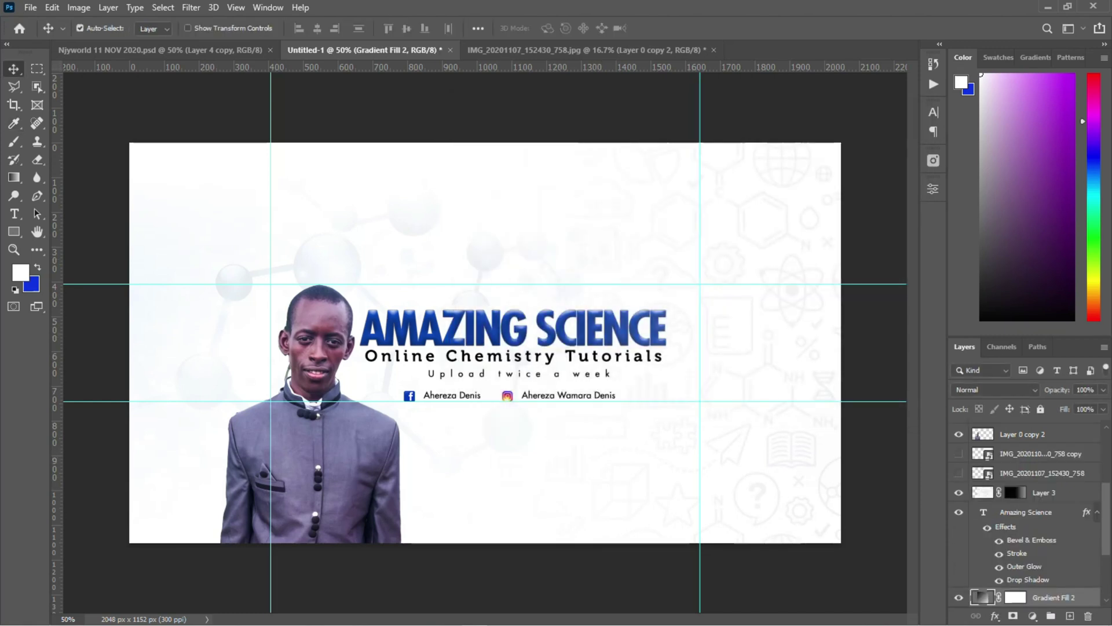
scroll(1043, 521, "down", 3)
left_click(1054, 531)
left_click(1043, 550)
left_click(1103, 390)
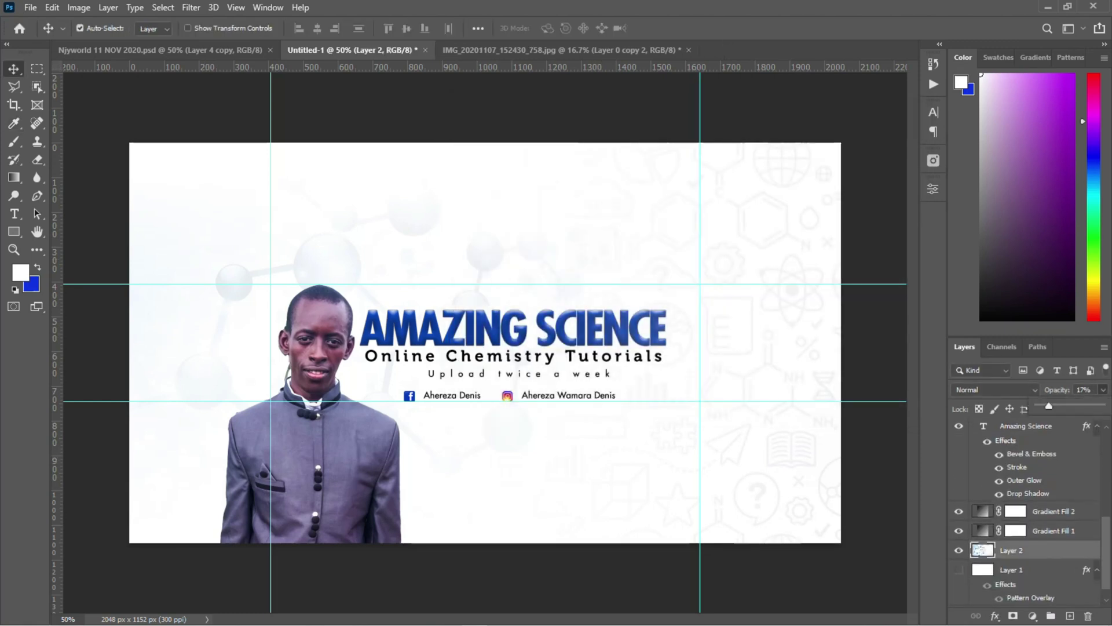
key("7")
key("1")
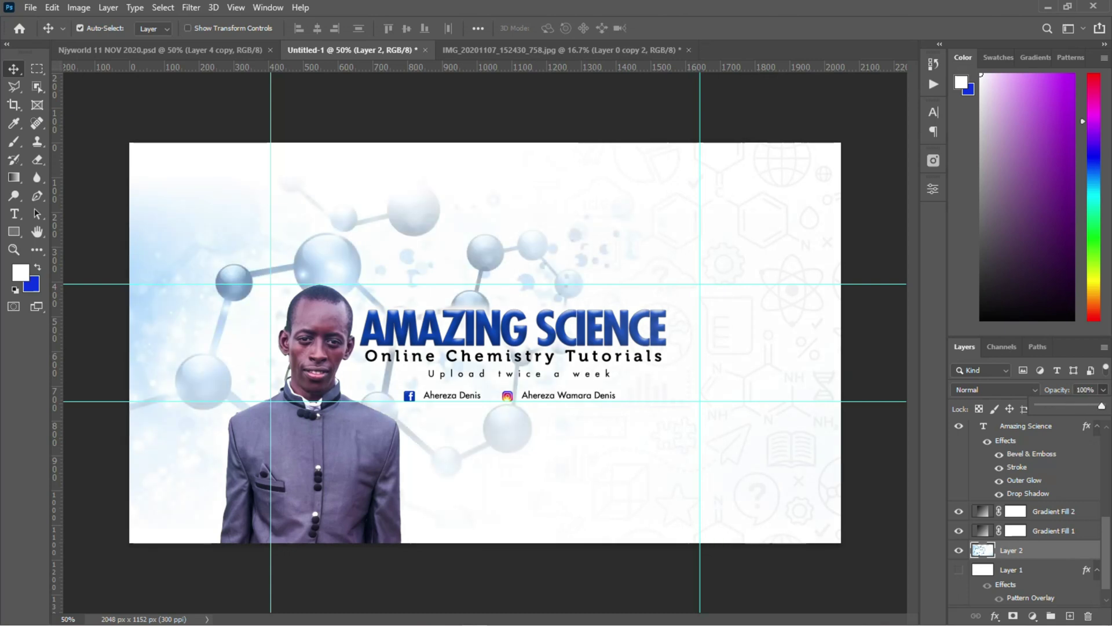
key("alt+period")
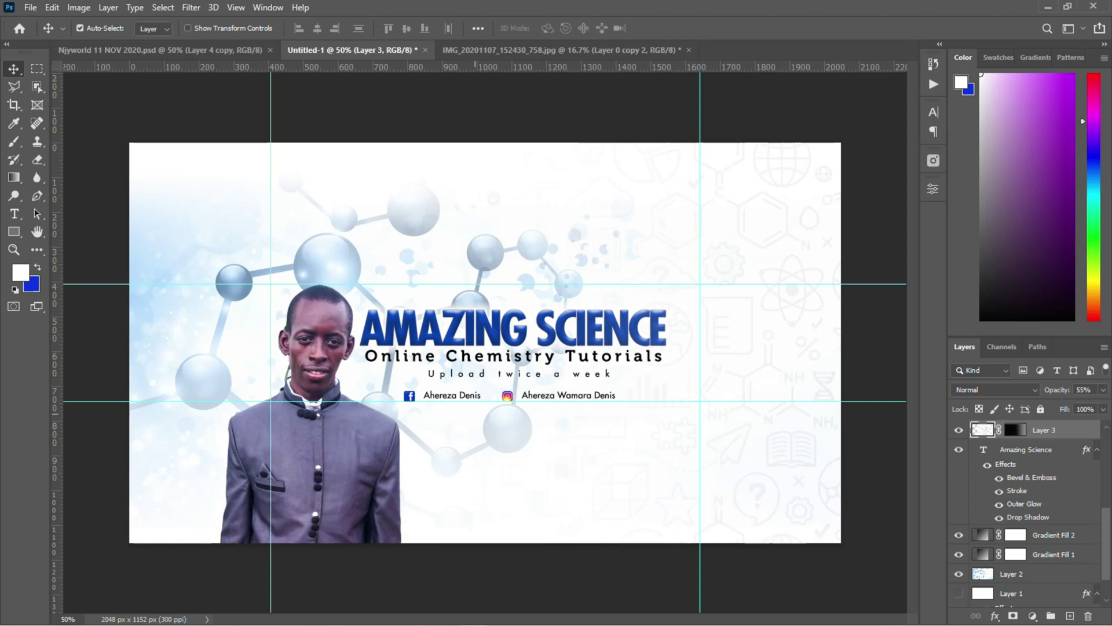
Step: Move the "Upload twice a week" line slightly left and set its font to Arial Regular
left_click_drag(508, 376, 496, 375)
left_click(934, 112)
left_click(810, 133)
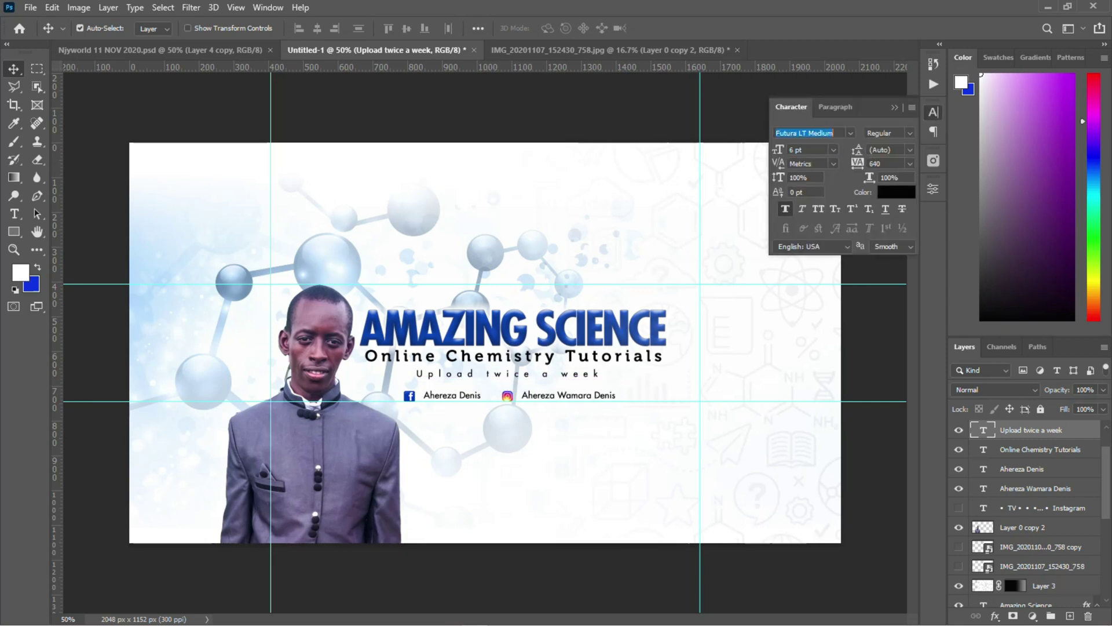
type("area")
key("BackSpace")
key("BackSpace")
type("i")
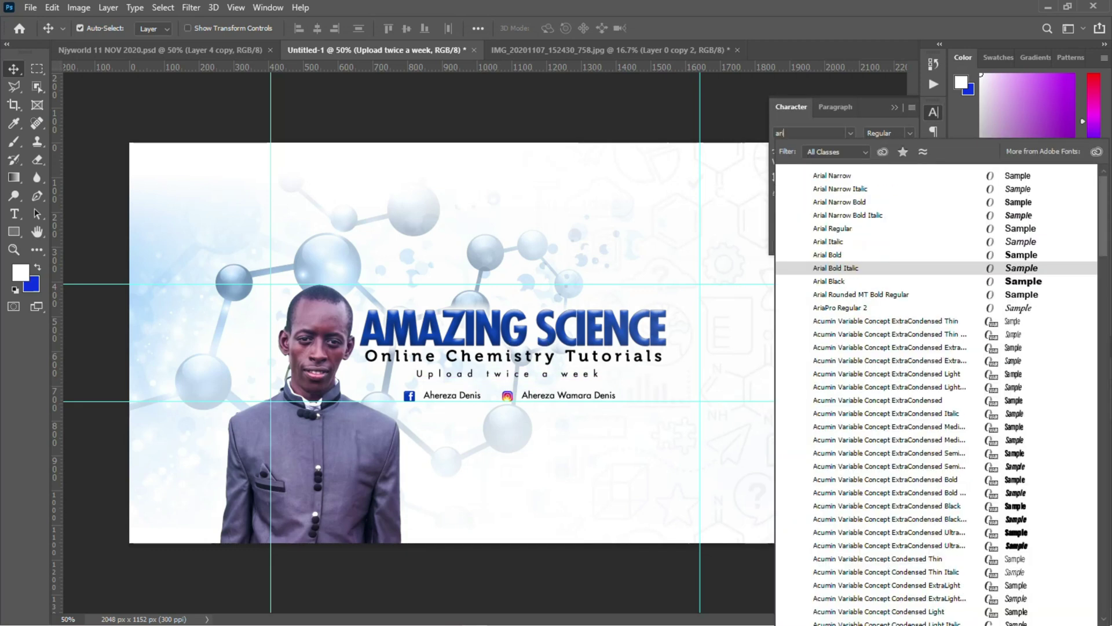
type("al")
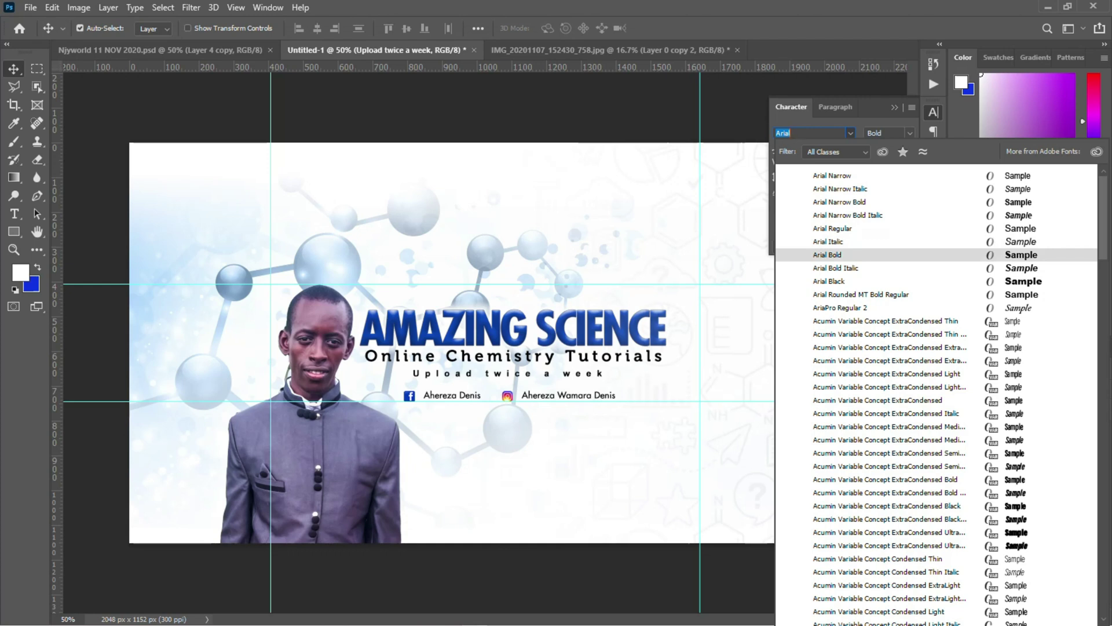
key("Up")
key("Up")
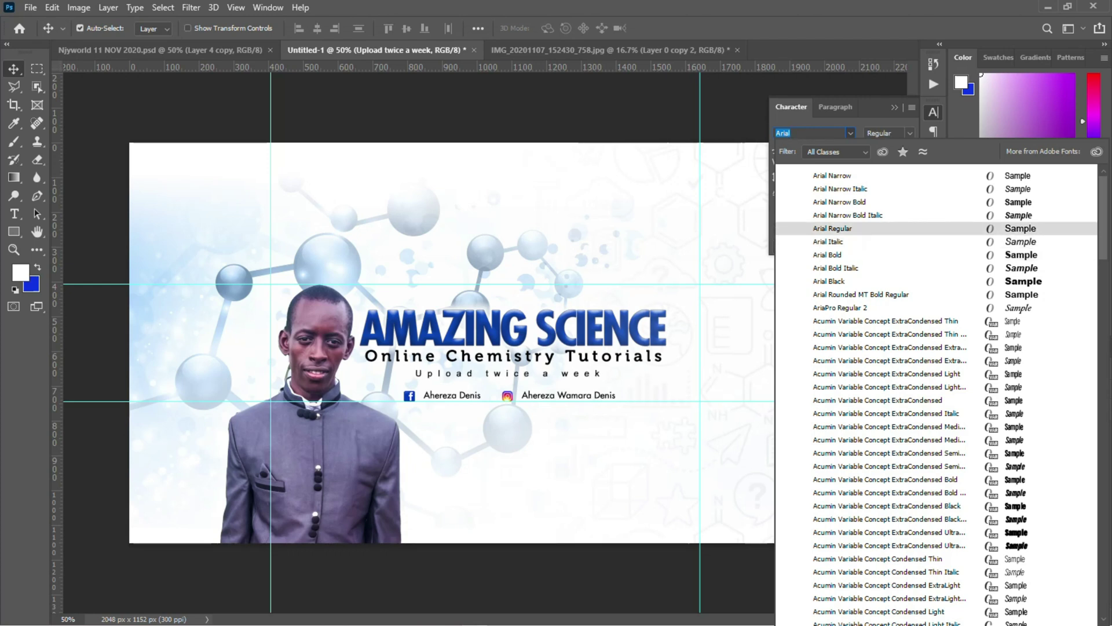
key("Return")
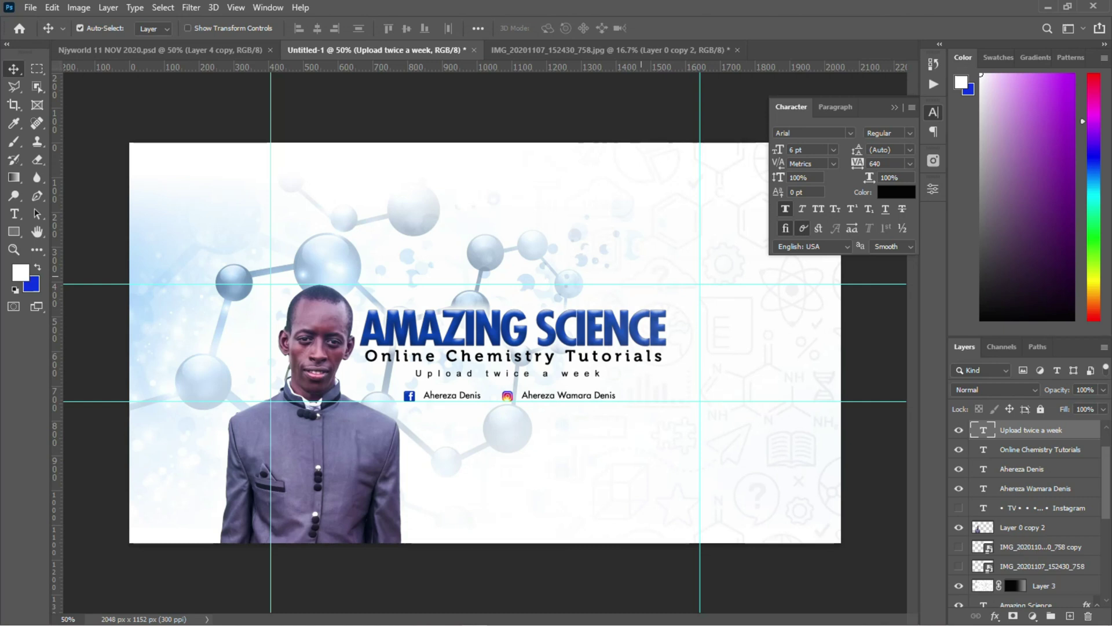
Step: Move the Facebook name and icon right and nudge the Instagram icon right, placing each icon close to its profile name
left_click_drag(454, 394, 430, 395)
left_click(508, 395)
key("Right")
key("Right")
key("Right")
key("Right")
key("Right")
key("Right")
key("Right")
key("Right")
key("Right")
key("Right")
key("Right")
key("Right")
key("Right")
key("Right")
key("Right")
key("Right")
key("Right")
key("Right")
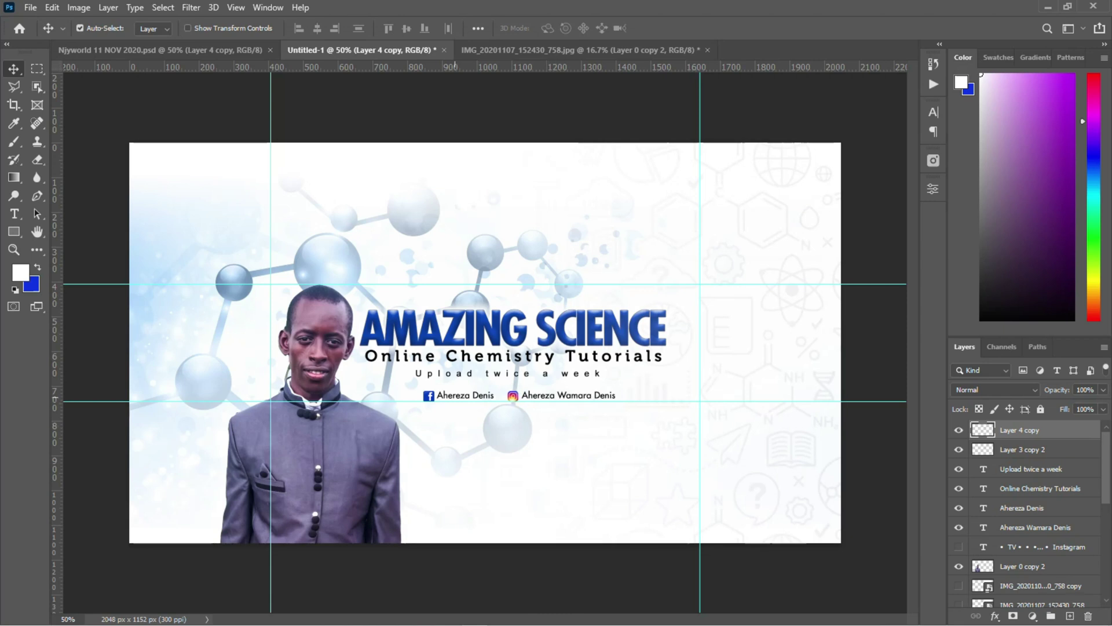
key("Up")
key("alt+bracketleft")
key("Left")
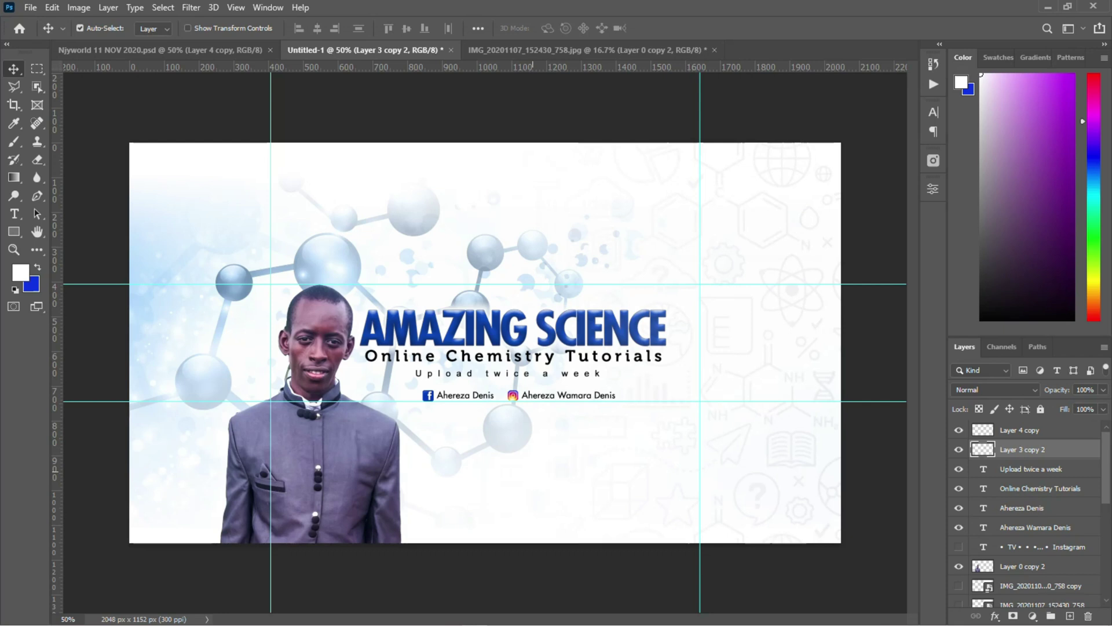
Step: Paste the laboratory glassware photo into the banner and move it to the right edge of the canvas
left_click(52, 7)
left_click(75, 129)
left_click_drag(510, 247, 738, 246)
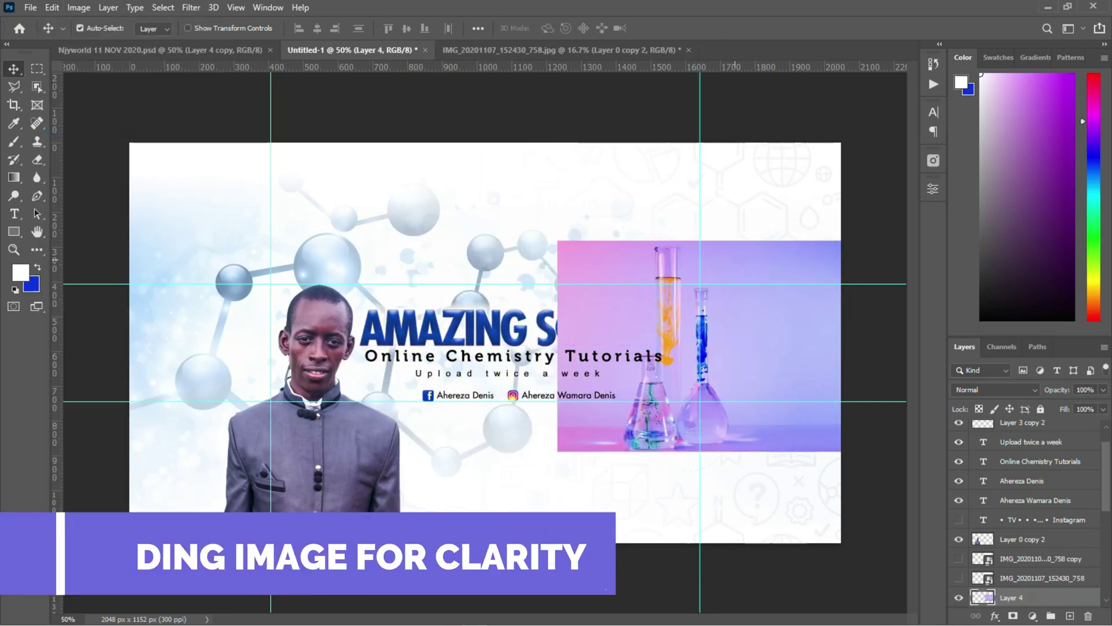
Step: Scale the glassware photo to about 203% so it covers the full canvas height on the right side
key("ctrl+t")
left_click_drag(715, 449, 715, 564)
left_click_drag(472, 240, 352, 99)
left_click_drag(425, 210, 539, 219)
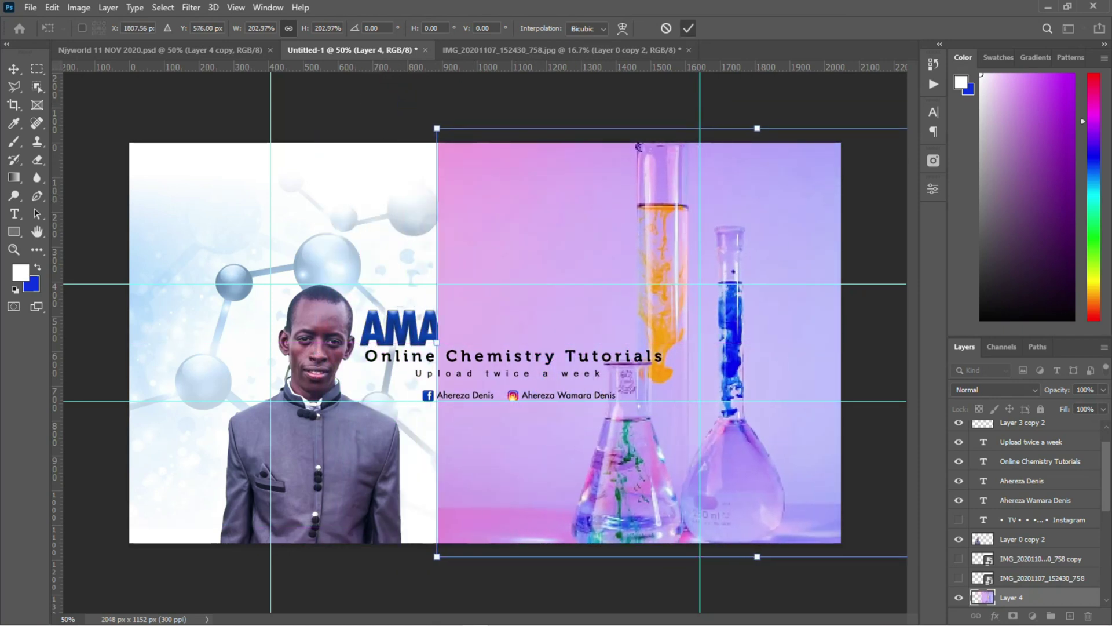
key("Return")
Step: Move the Amazing Science title layer above the portrait layer in the stacking order
scroll(1026, 514, "down", 5)
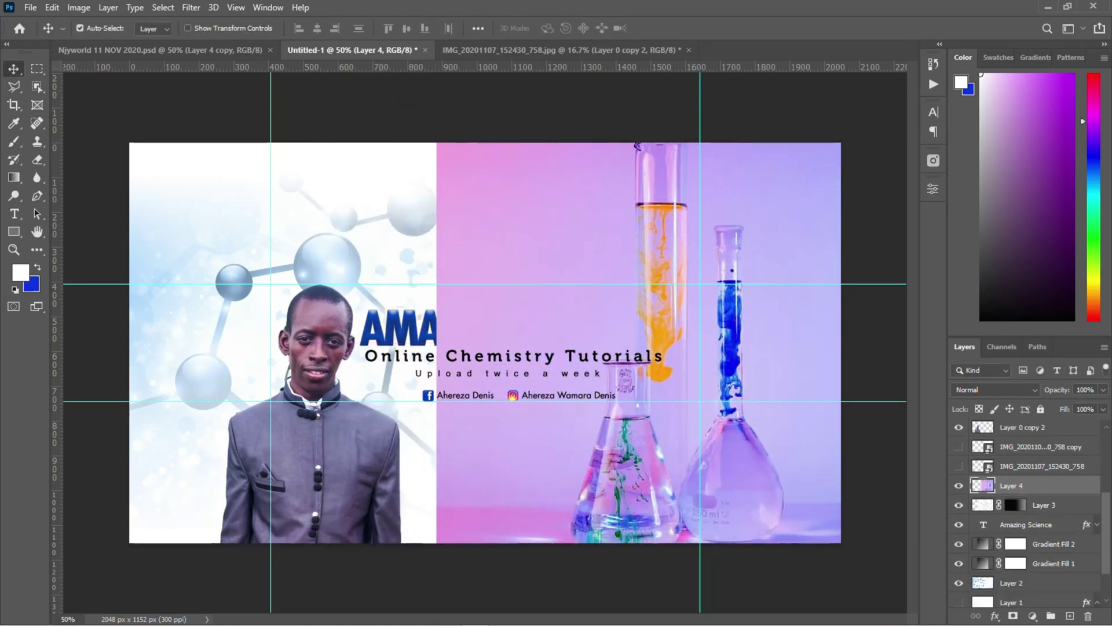
left_click_drag(1026, 525, 1026, 434)
scroll(1027, 463, "up", 2)
left_click_drag(1026, 496, 1020, 471)
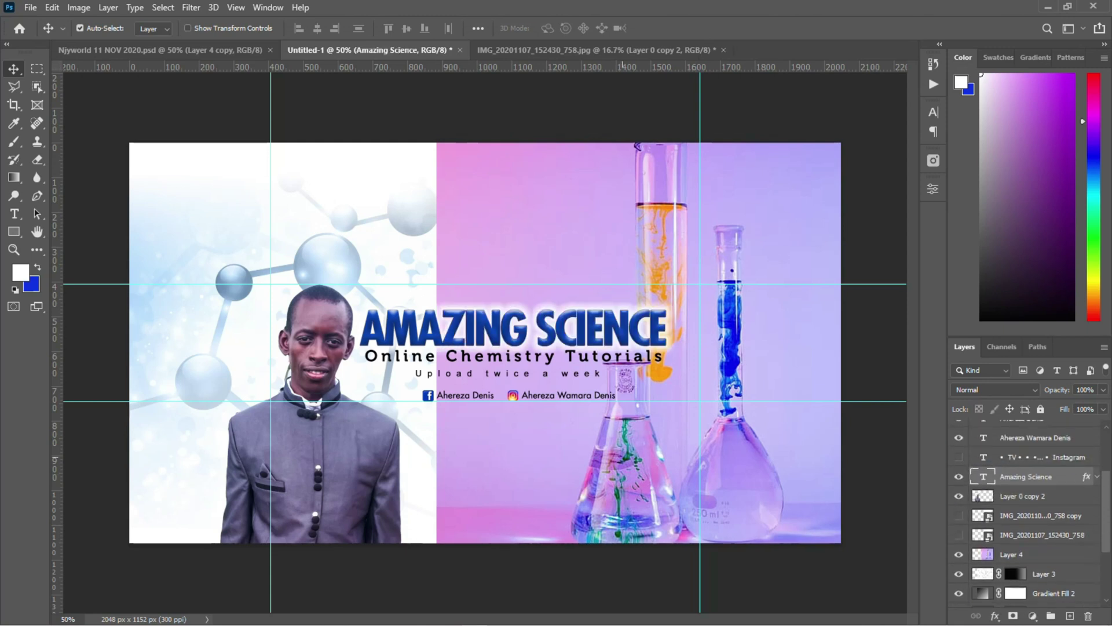
Step: Move the glassware photo left behind the title and set its blend mode to Multiply
left_click_drag(625, 446, 563, 475)
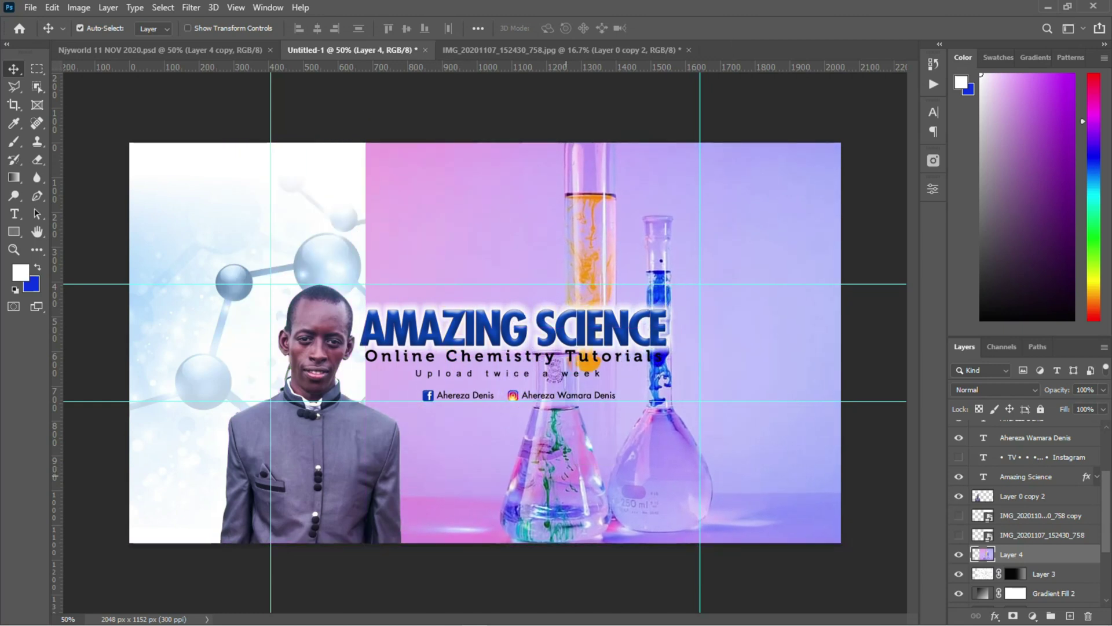
left_click(997, 390)
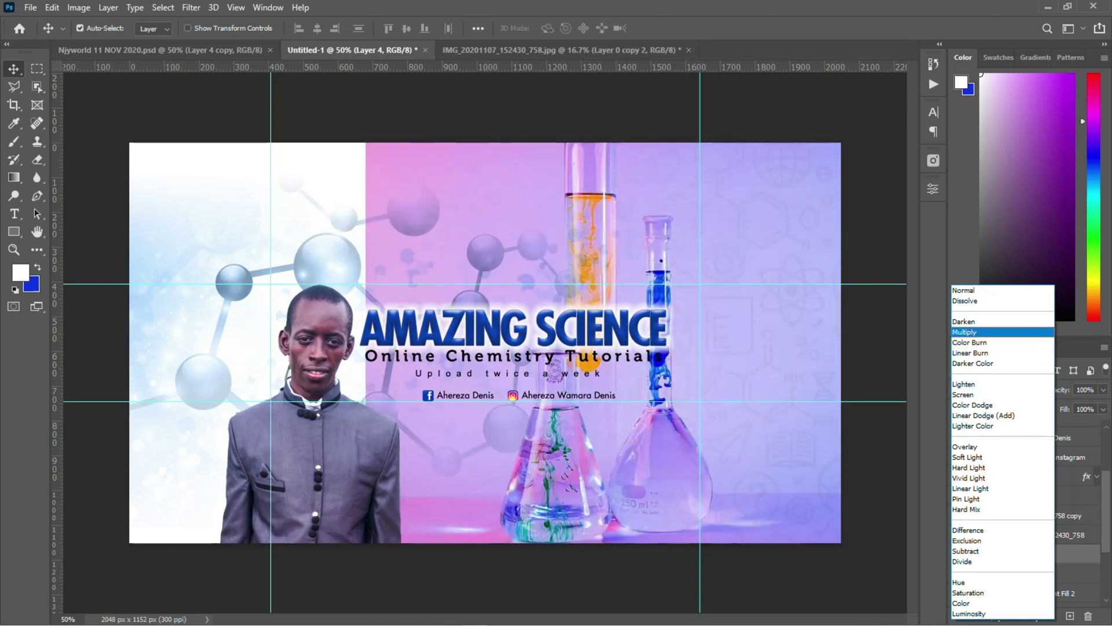
left_click(985, 332)
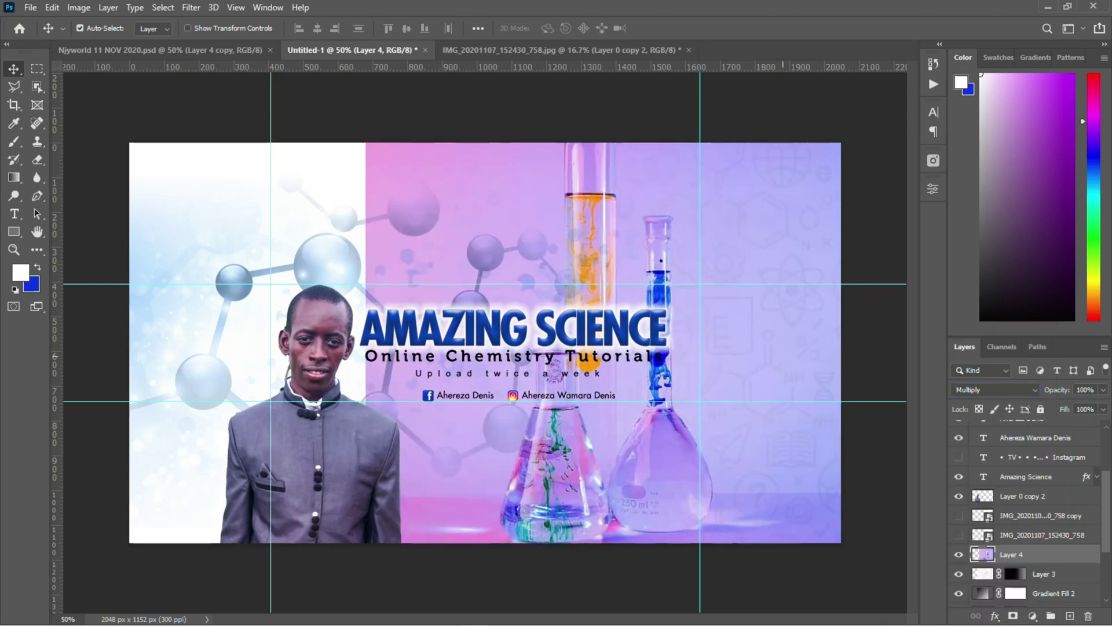
Step: Add a layer mask to the glassware photo and fade its left side with repeated gradients at 29% opacity
left_click(1014, 616)
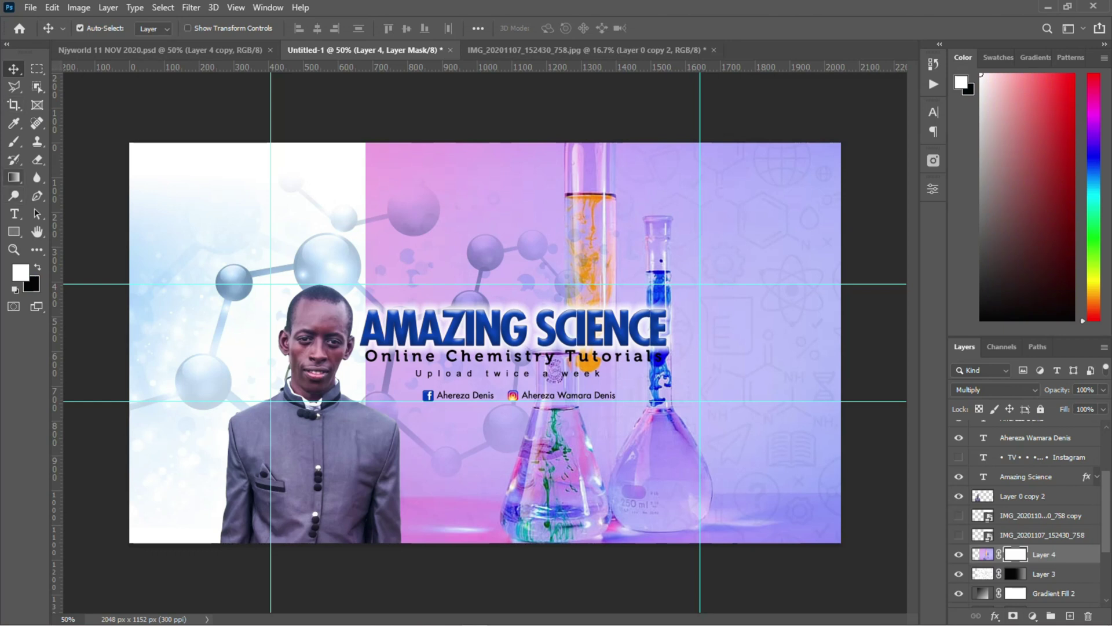
key("g")
left_click_drag(168, 262, 835, 290)
left_click_drag(146, 291, 840, 329)
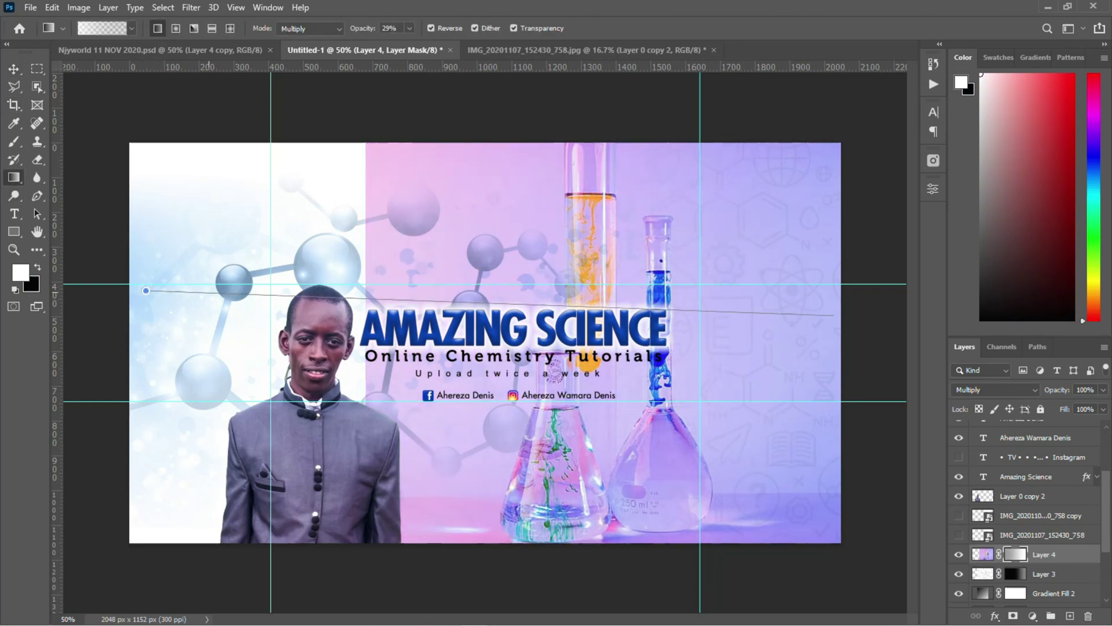
left_click_drag(150, 306, 190, 305)
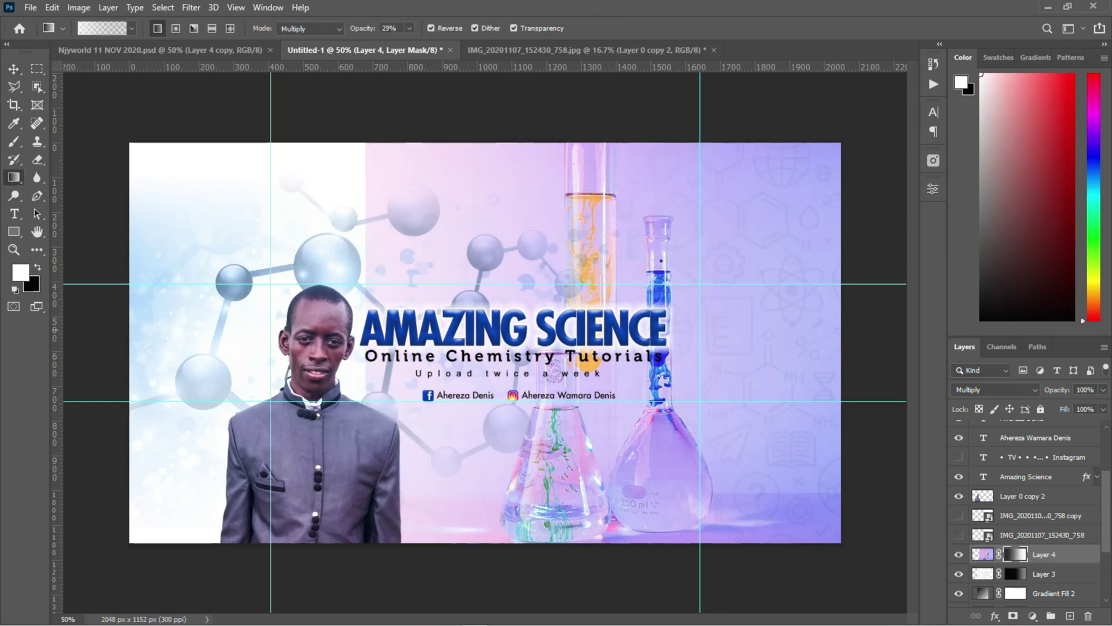
left_click(37, 306)
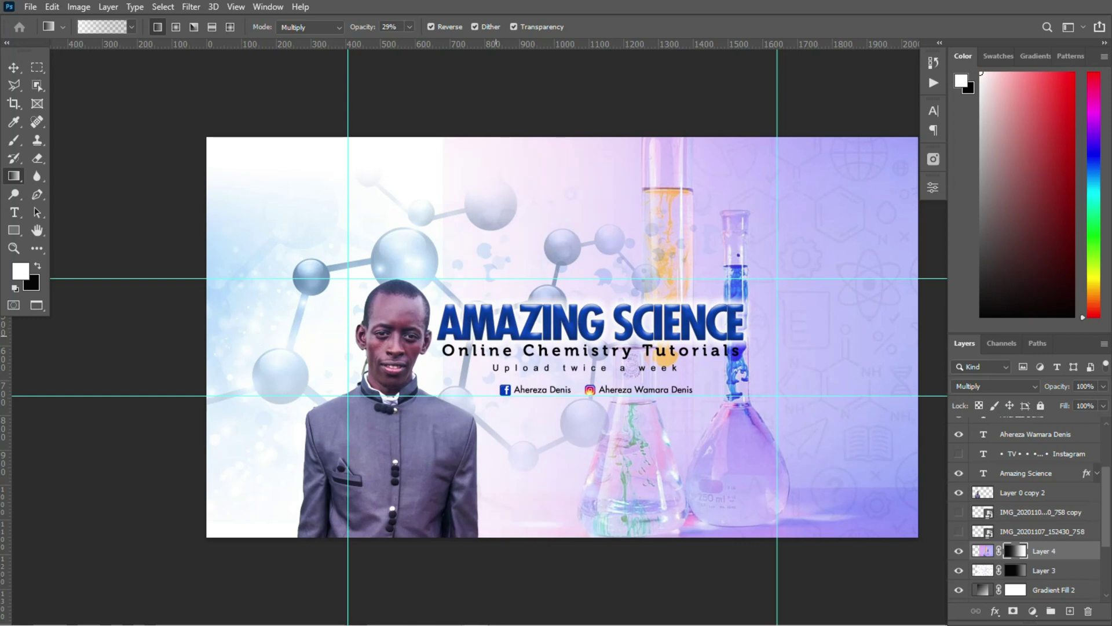
left_click_drag(496, 335, 567, 364)
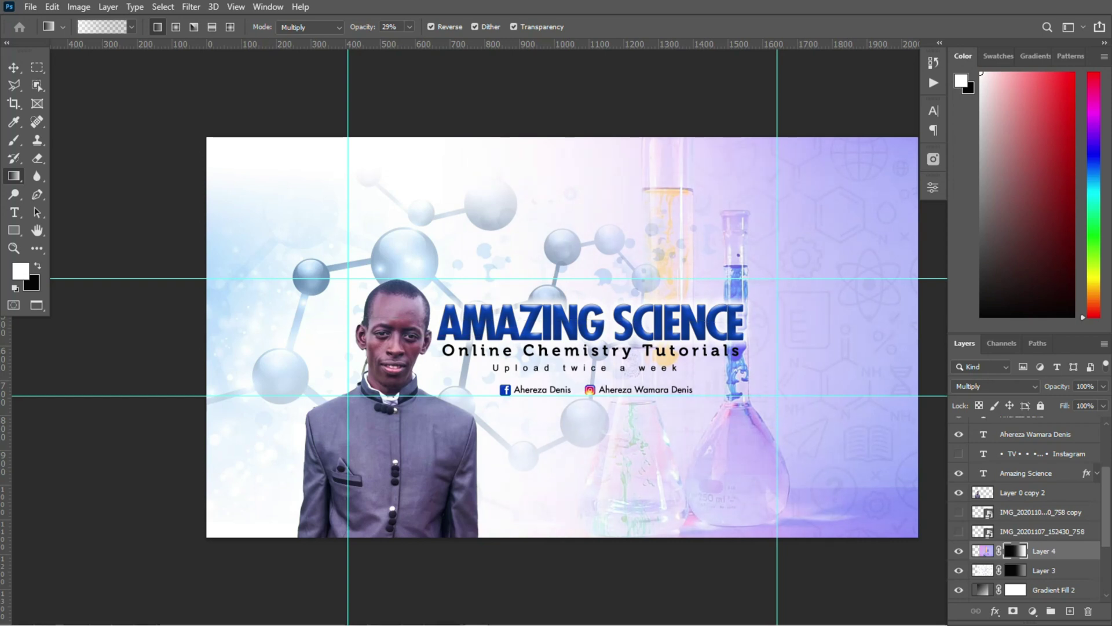
Step: Set the Amazing Science title's Outer Glow size to 7 px in its layer style
scroll(562, 336, "right", 2)
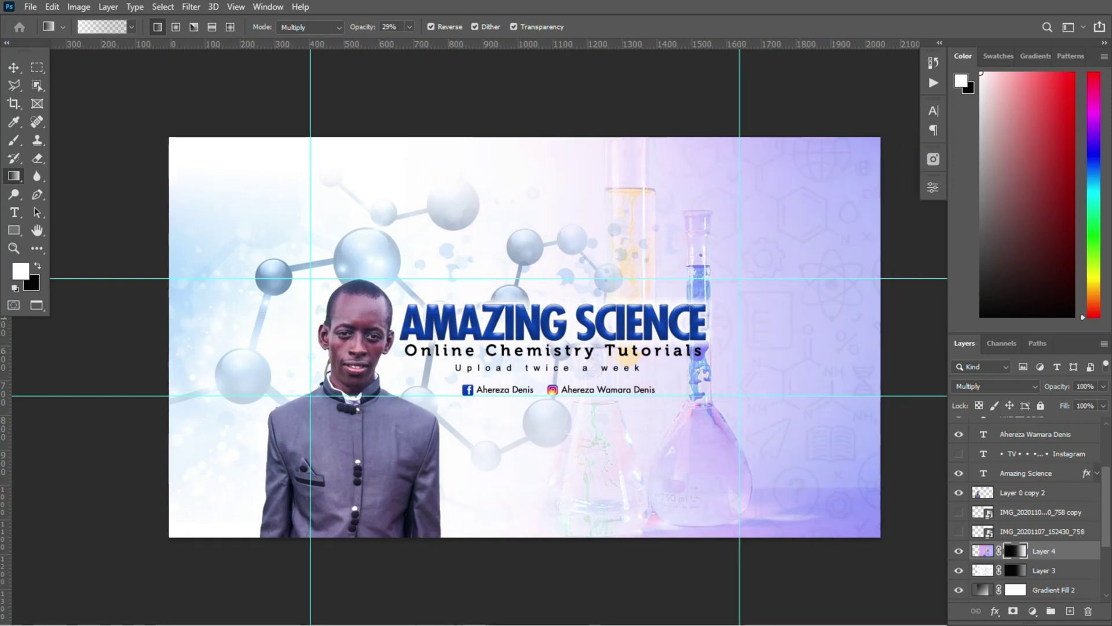
key("v")
left_click(582, 322)
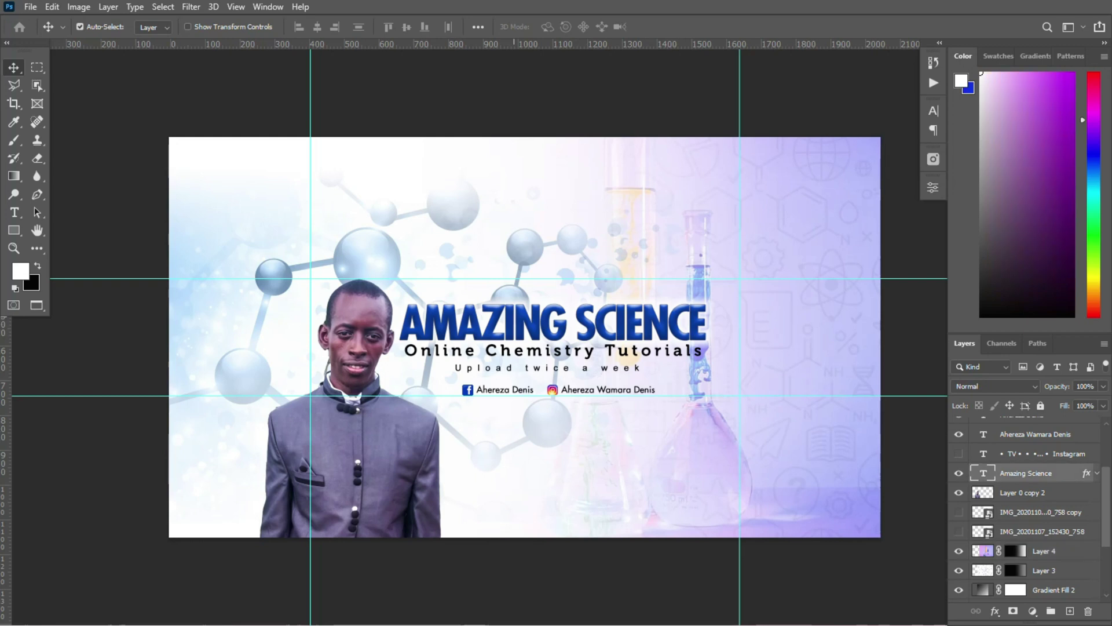
double_click(1068, 473)
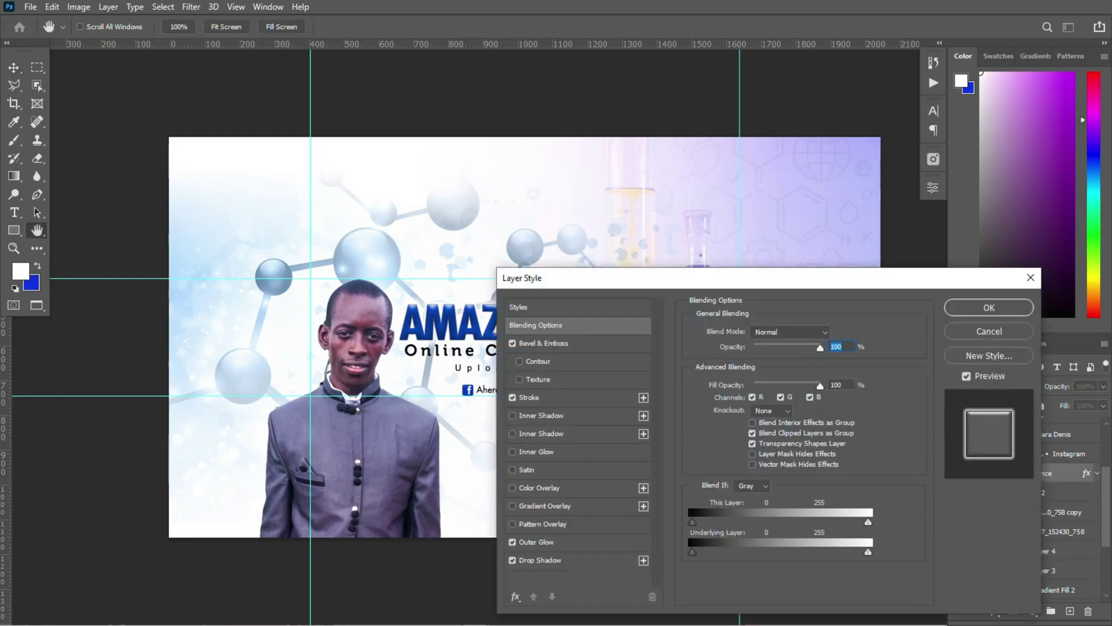
left_click_drag(779, 279, 944, 291)
left_click(702, 555)
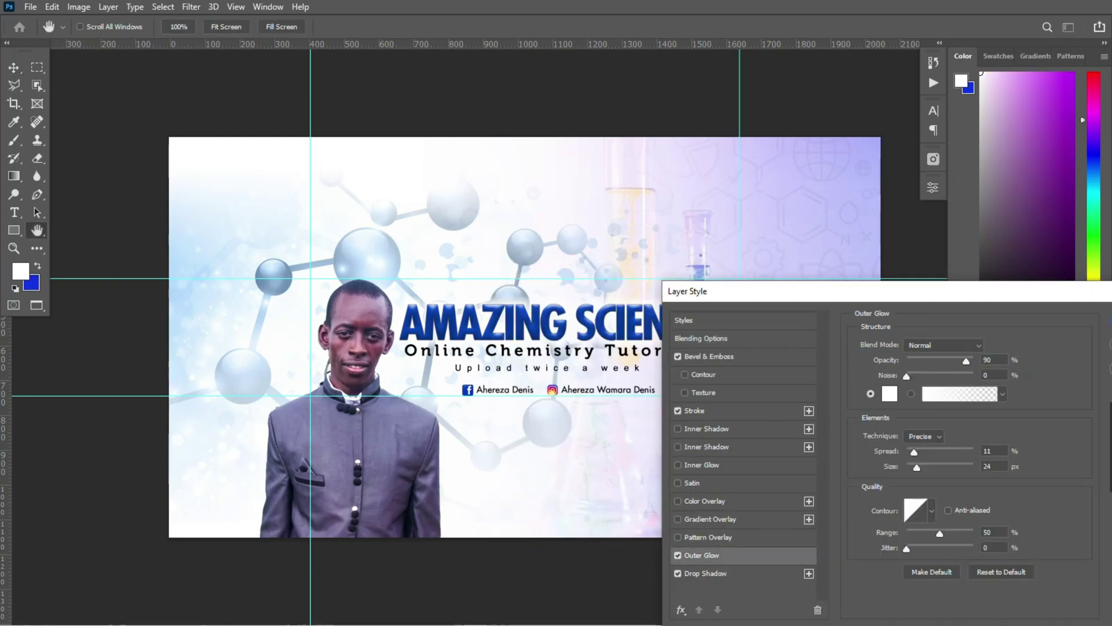
type("5")
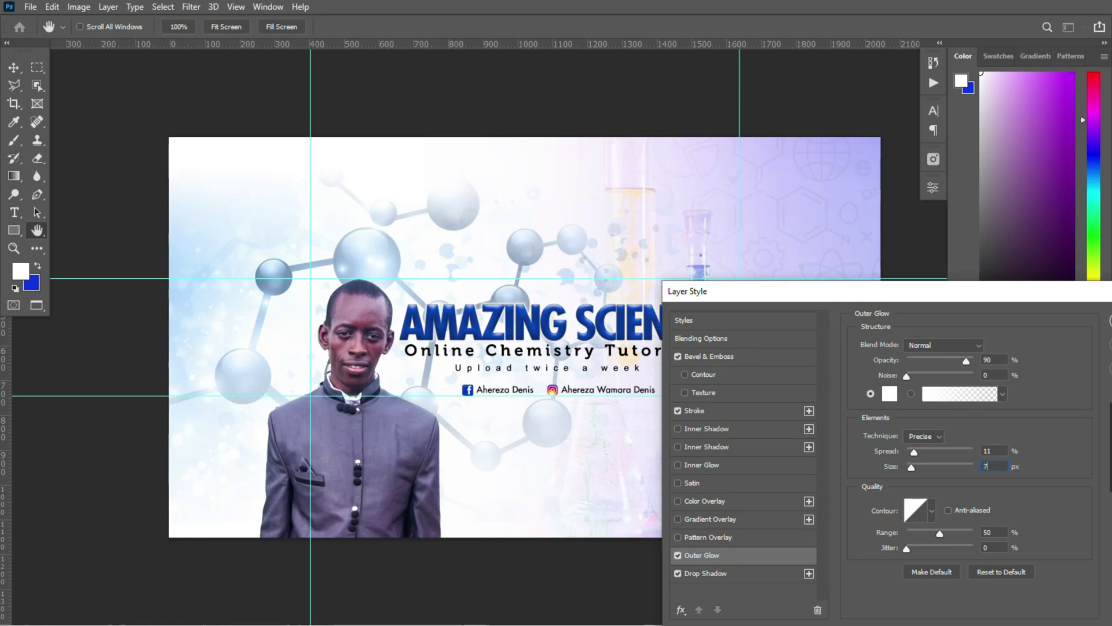
Step: Change the title's Outer Glow color to the light purple sampled from the banner background
left_click(890, 394)
left_click(819, 246)
left_click(986, 328)
key("Return")
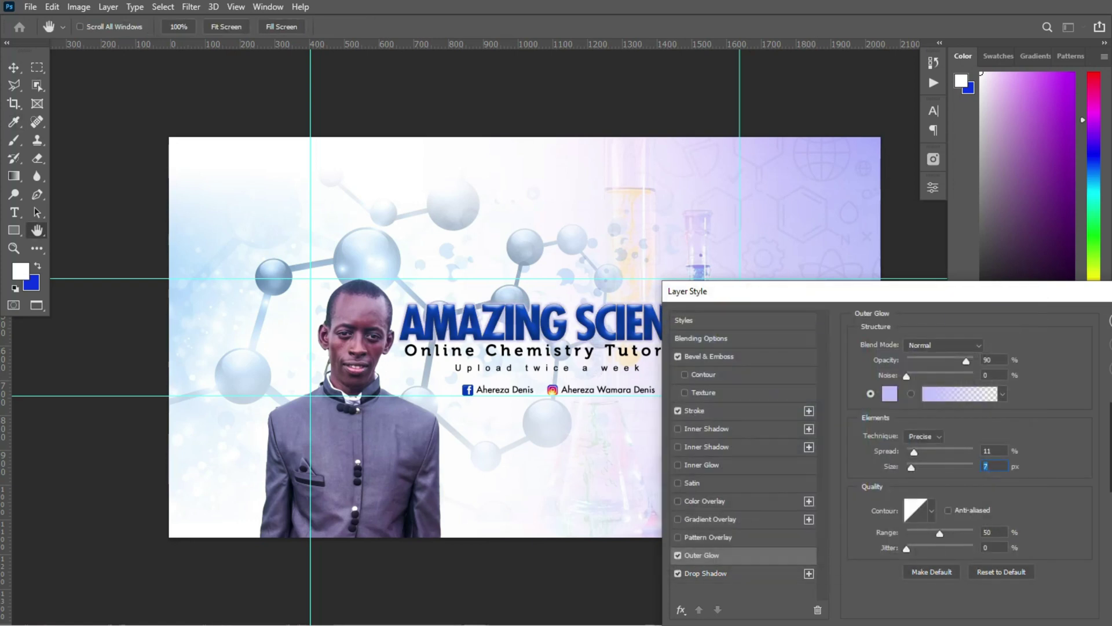
Step: Choose the technique for the Amazing Science title's Outer Glow and apply the layer style
left_click(924, 437)
left_click(920, 449)
left_click_drag(910, 291, 802, 390)
left_click(1031, 420)
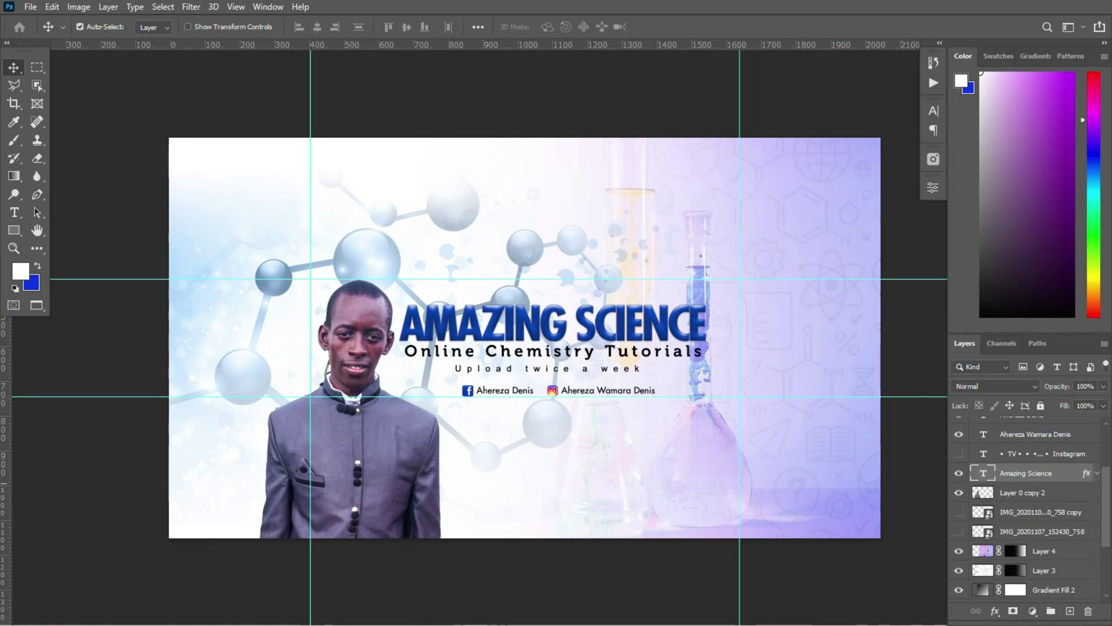
Step: Move the glassware photo farther right so its blue-filled flask clears the title text
left_click(62, 349)
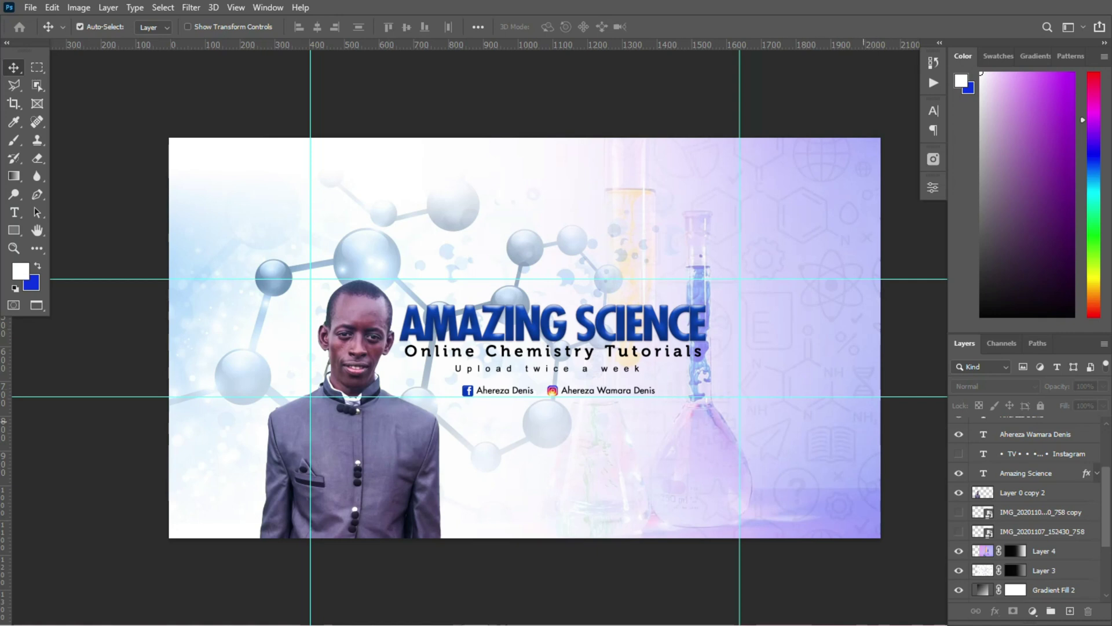
left_click(780, 433)
left_click_drag(781, 392, 861, 399)
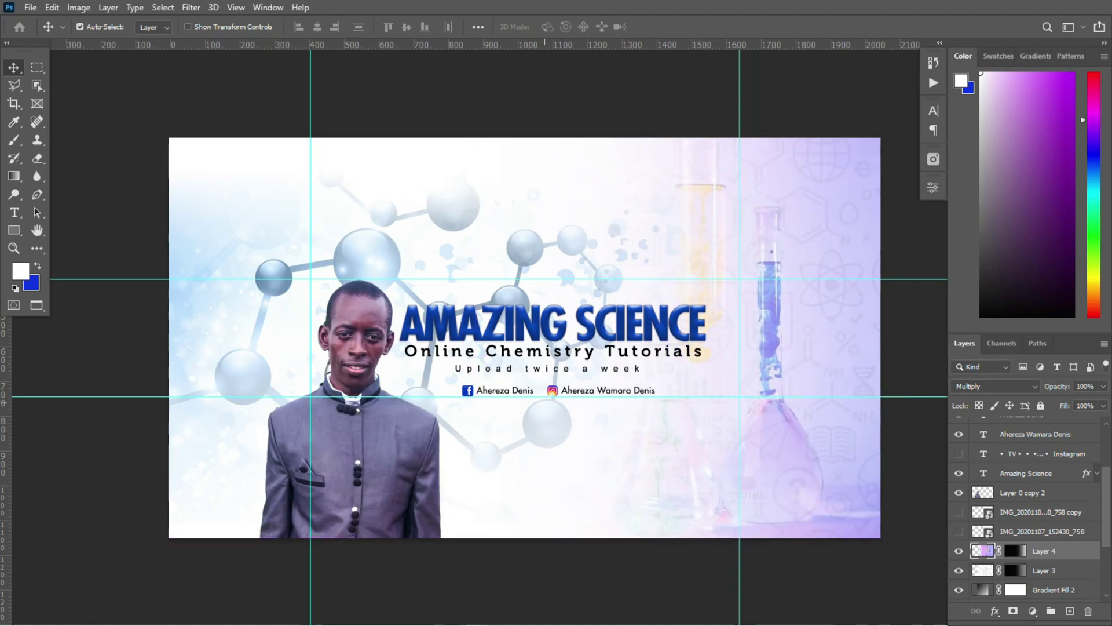
Step: Paste the blue test-tube photo and place it at the banner's left edge behind the portrait
left_click(52, 8)
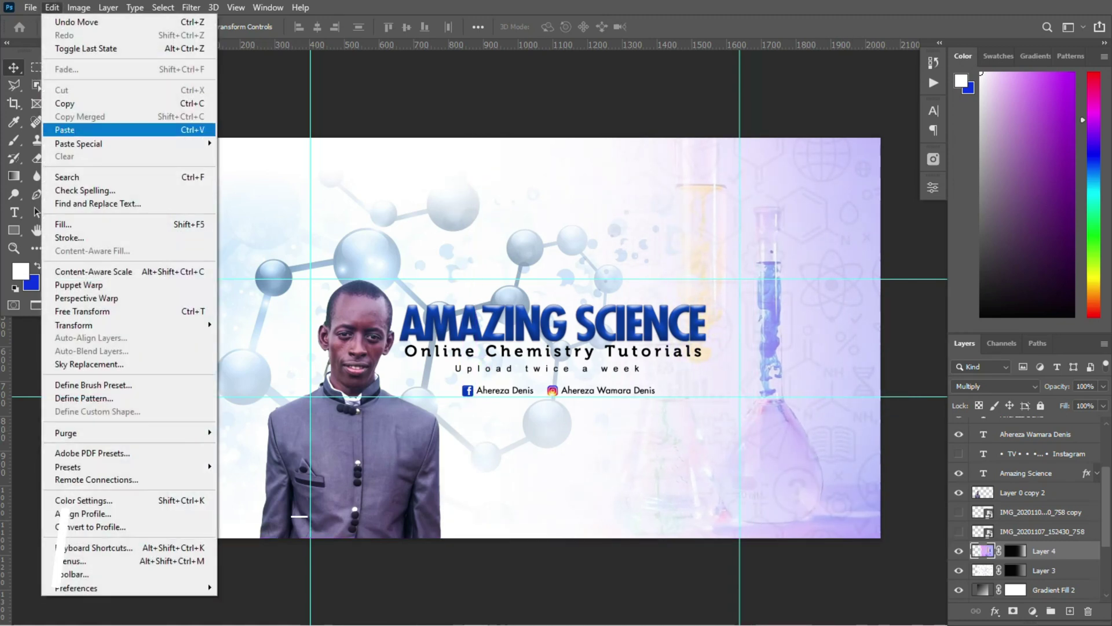
left_click(58, 129)
left_click_drag(277, 255, 286, 339)
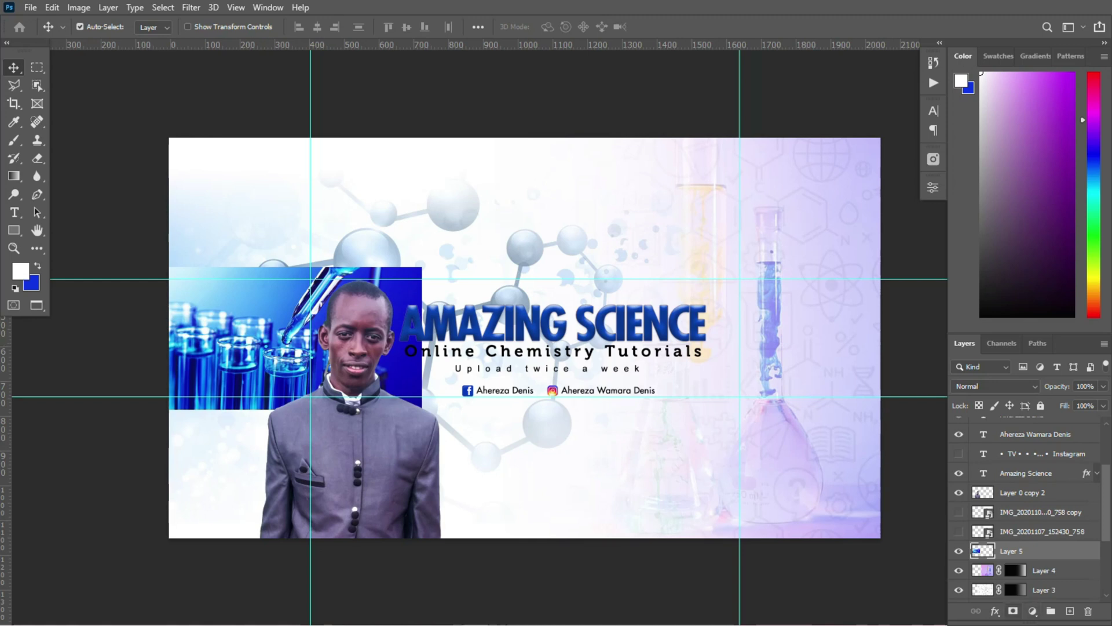
Step: Add a layer mask to the test-tube photo and fade its right side with repeated gradients at 29% opacity
left_click(1013, 611)
key("g")
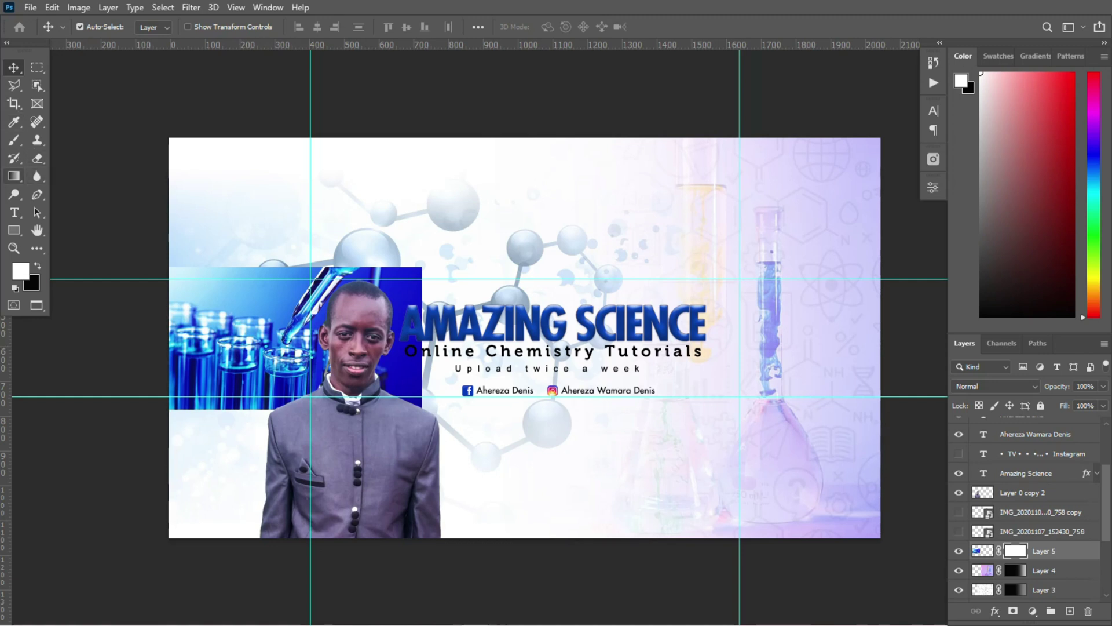
left_click_drag(336, 330, 509, 327)
left_click_drag(327, 331, 537, 331)
left_click_drag(328, 333, 503, 334)
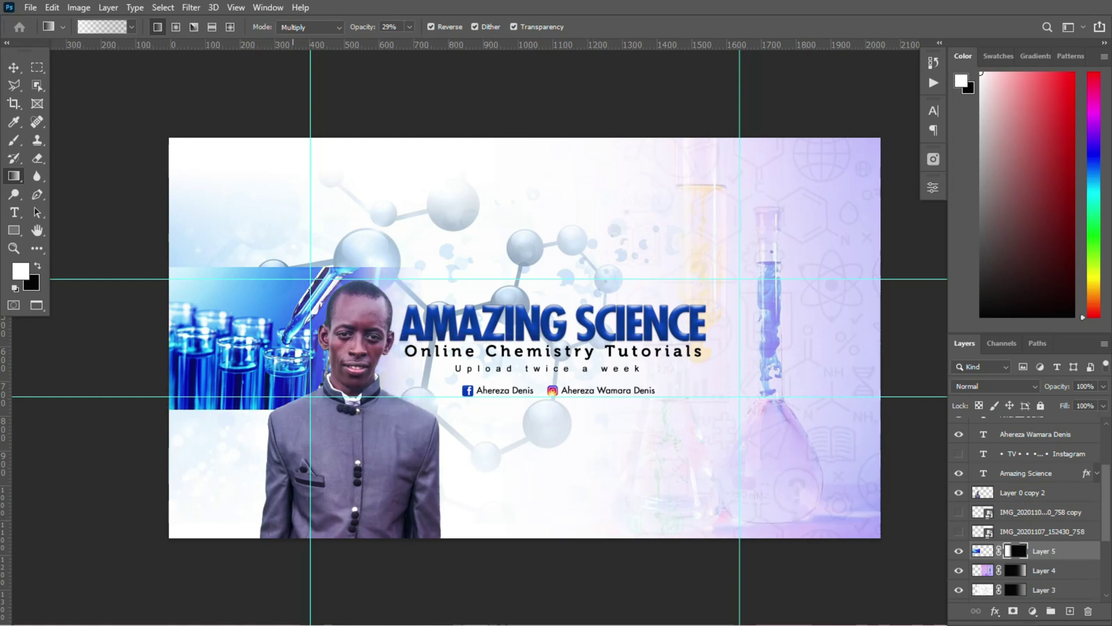
Step: Fade the top and bottom edges of the test-tube photo on its mask with gradients at 29% opacity
left_click_drag(292, 285, 291, 239)
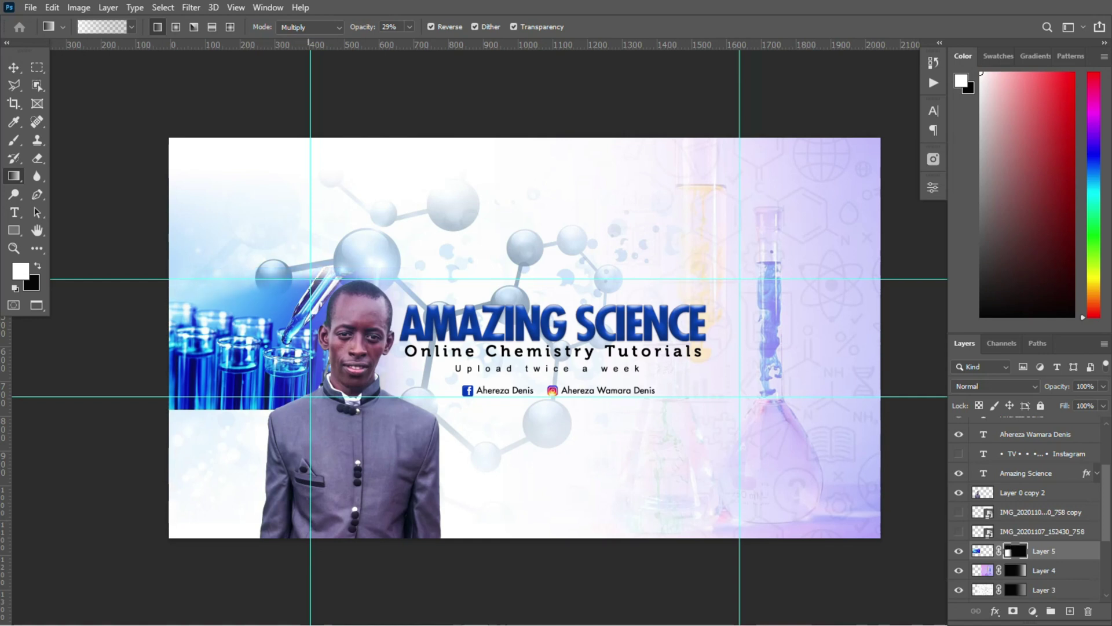
left_click_drag(291, 471, 290, 425)
key("ctrl+z")
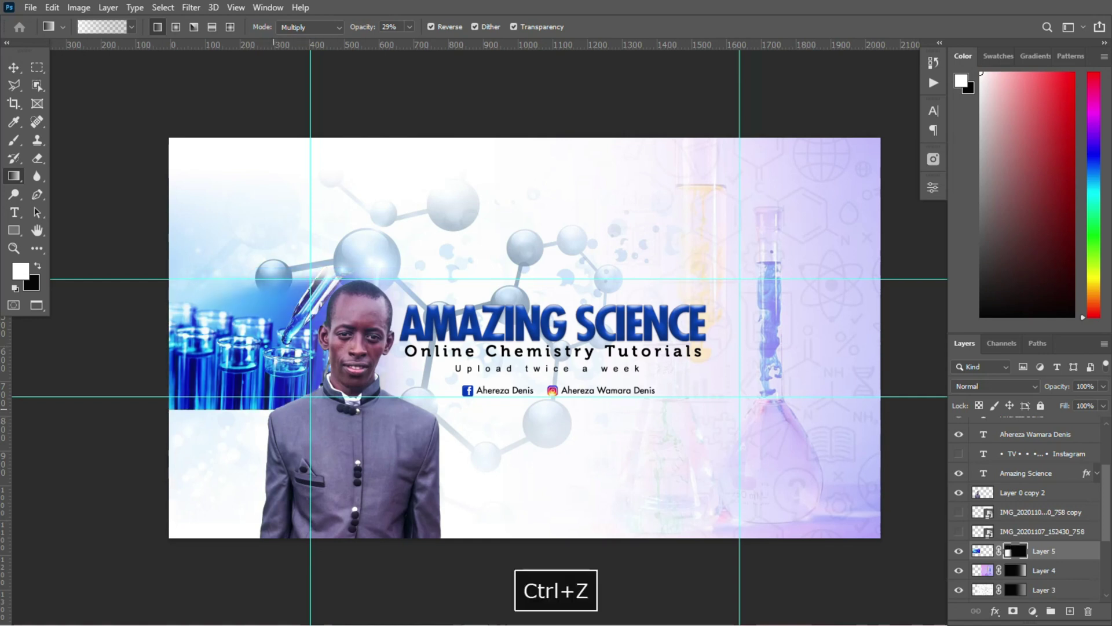
left_click_drag(258, 398, 268, 448)
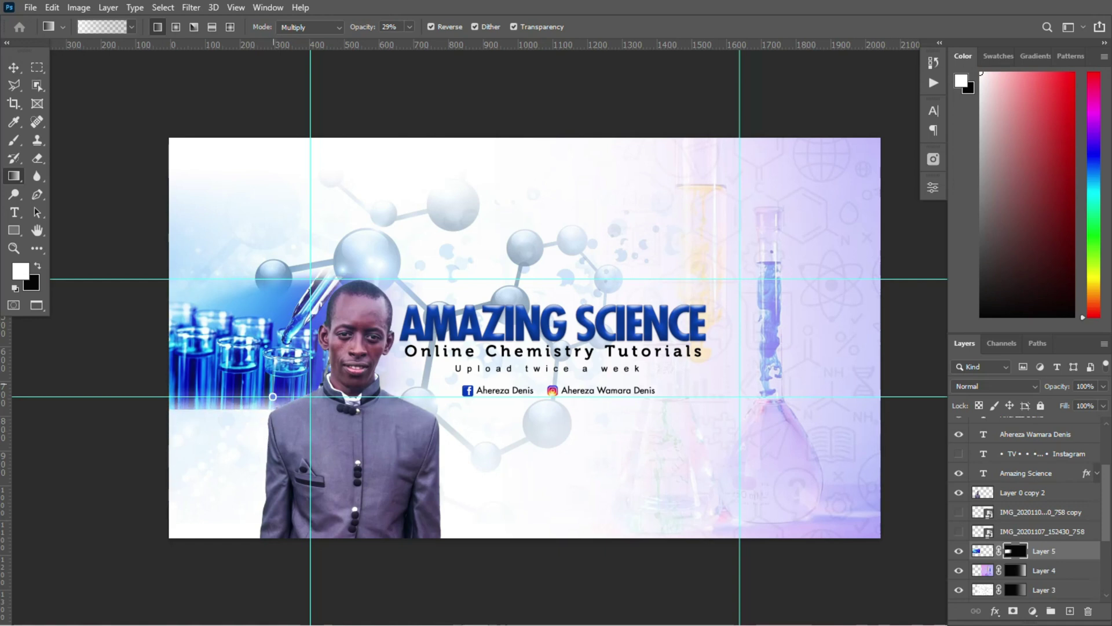
left_click_drag(273, 396, 275, 443)
left_click_drag(277, 400, 277, 442)
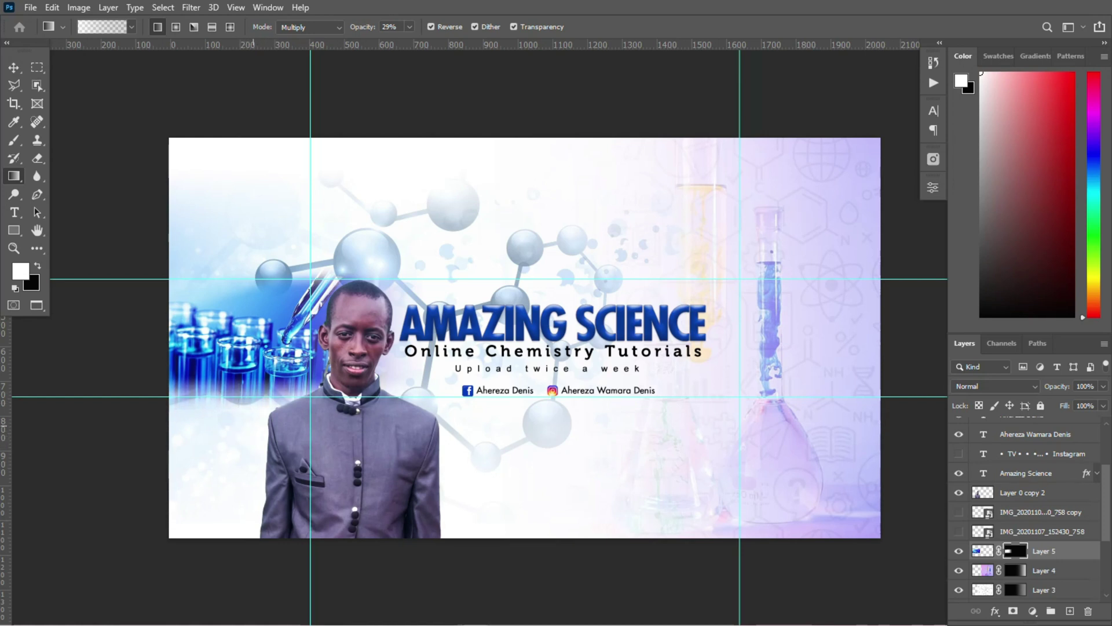
Step: Shift the Amazing Science title and the Online Chemistry Tutorials subtitle slightly to the right
key("v")
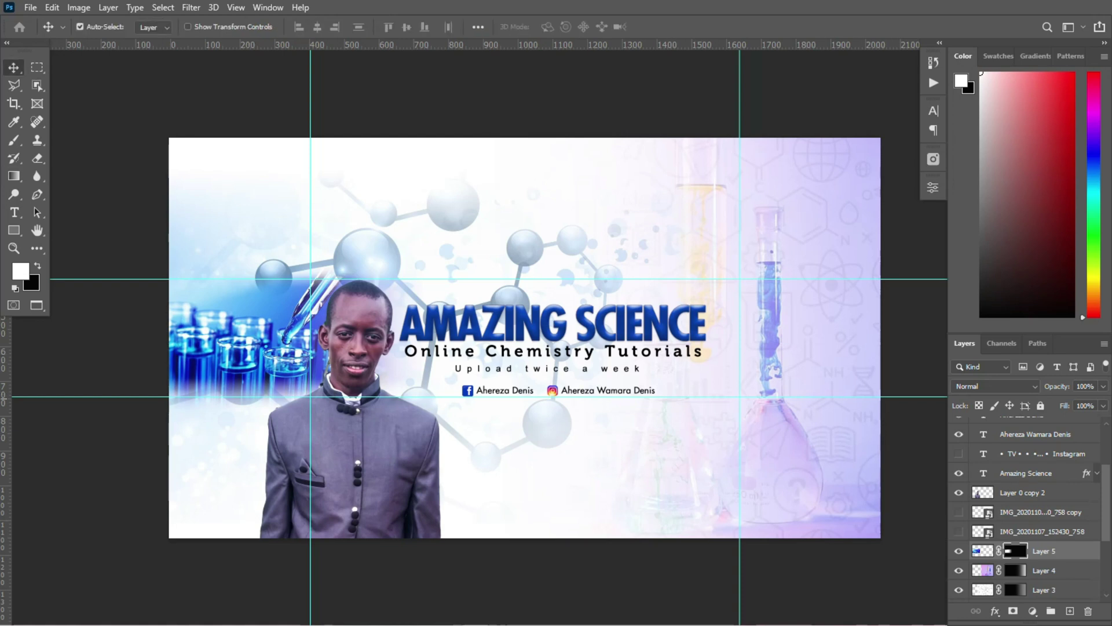
left_click_drag(539, 318, 544, 345)
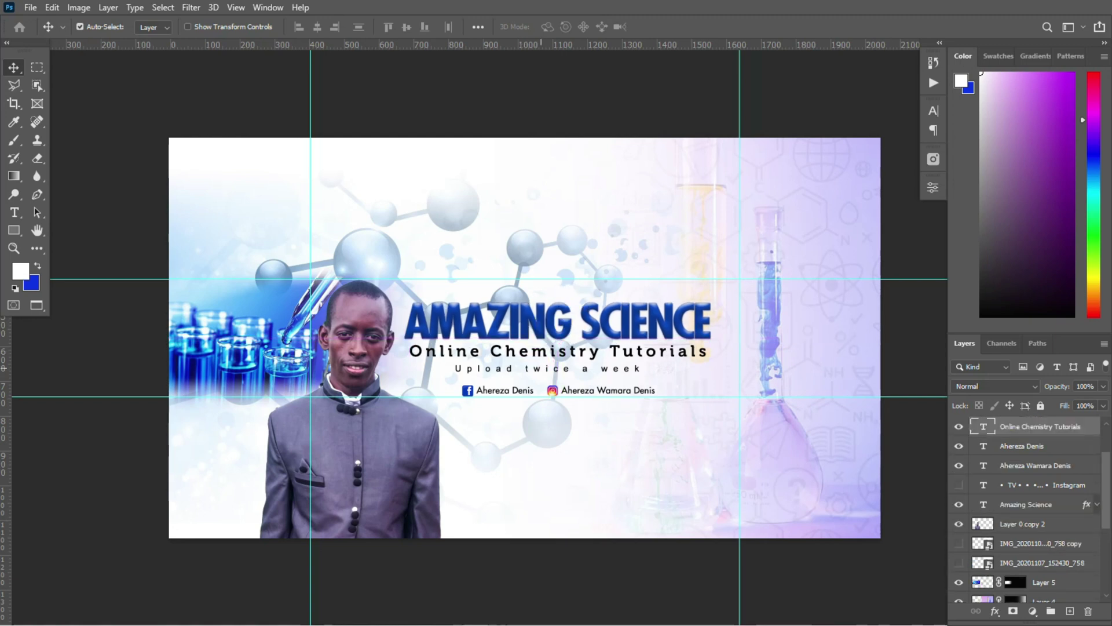
left_click(539, 368)
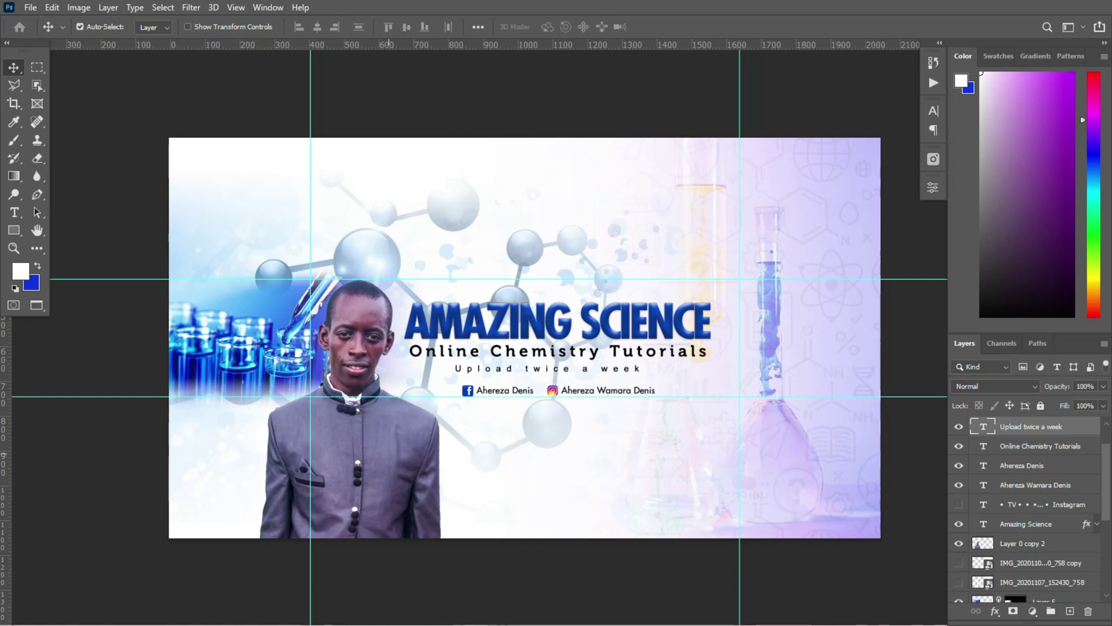
left_click(389, 455)
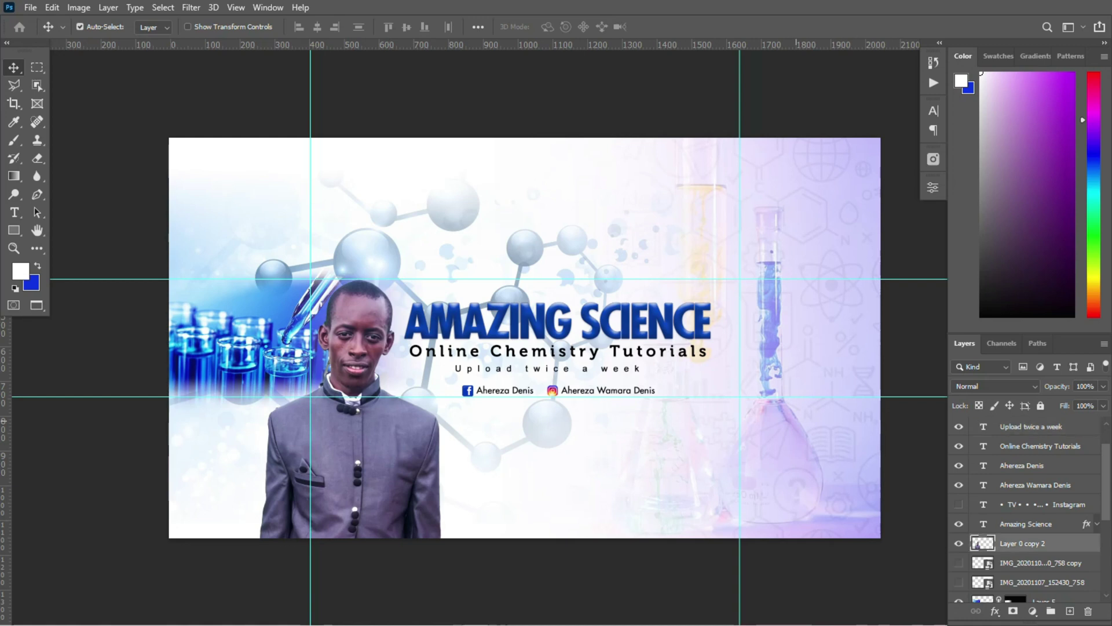
Step: Convert the masked glassware photo layer to a smart object
left_click(827, 457)
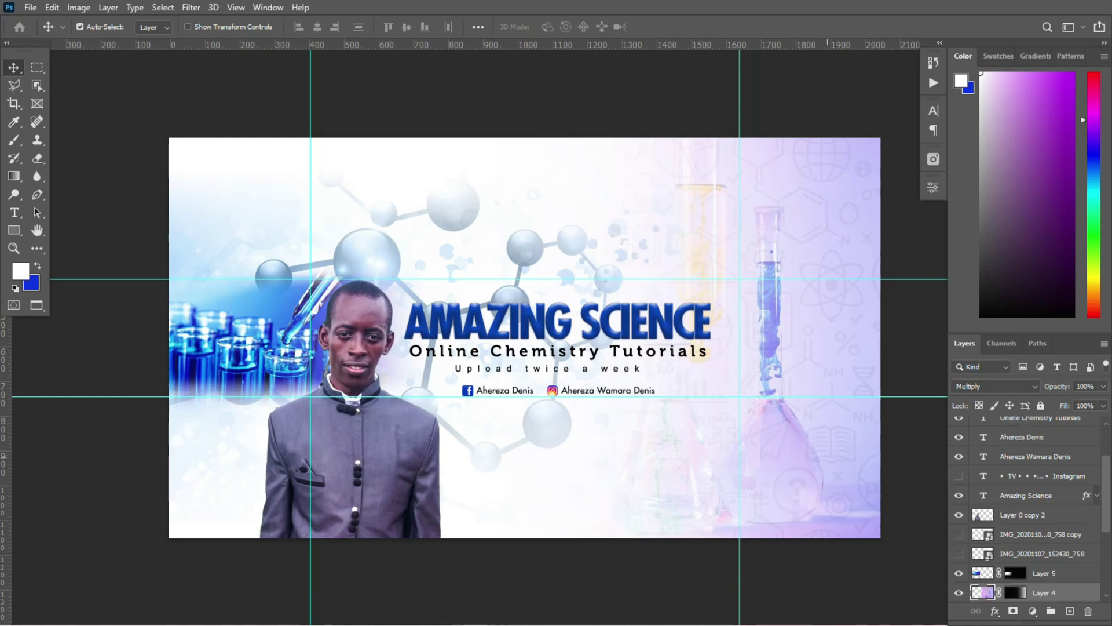
left_click(933, 187)
left_click(933, 187)
right_click(1056, 589)
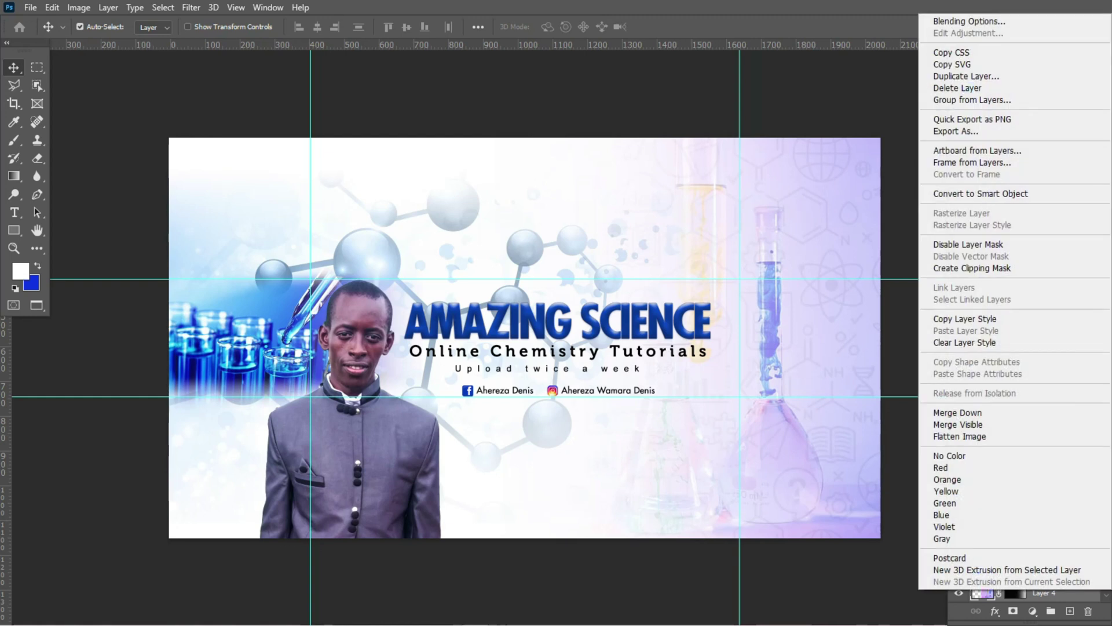
left_click(980, 193)
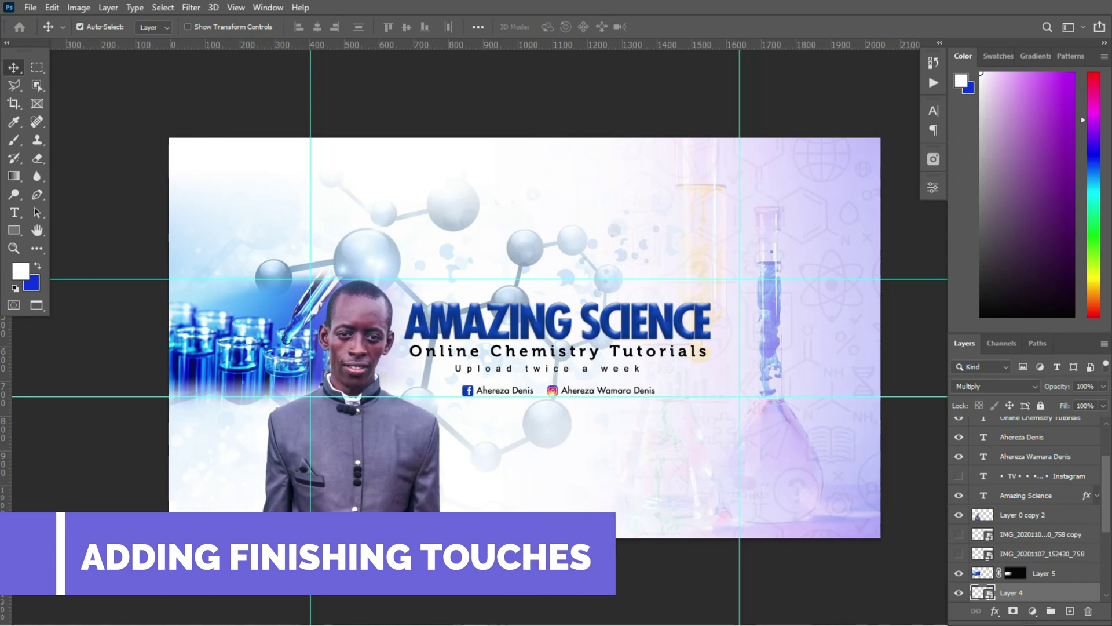
Step: Convert the masked test-tube photo layer to a smart object and adjust its placement slightly behind the portrait
scroll(1026, 510, "down", 3)
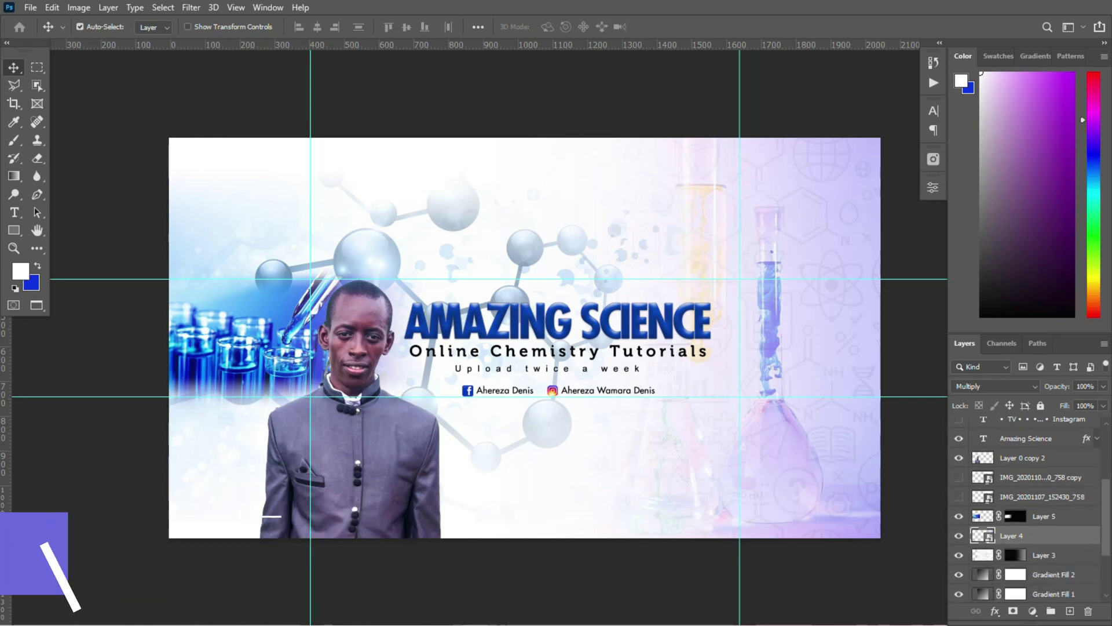
left_click(933, 187)
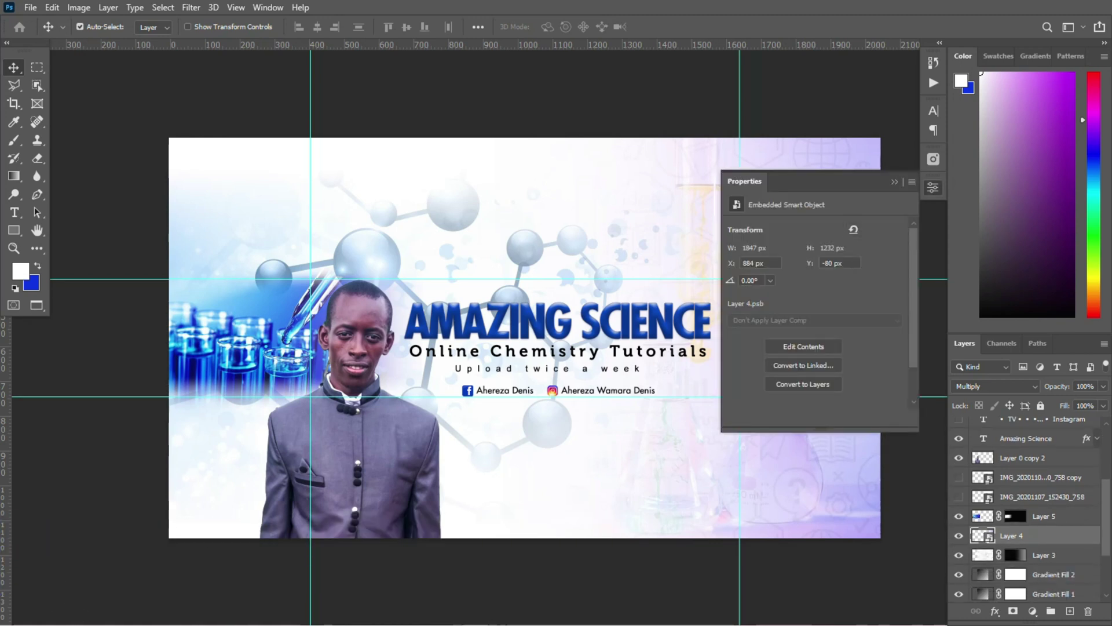
left_click(932, 187)
right_click(1055, 516)
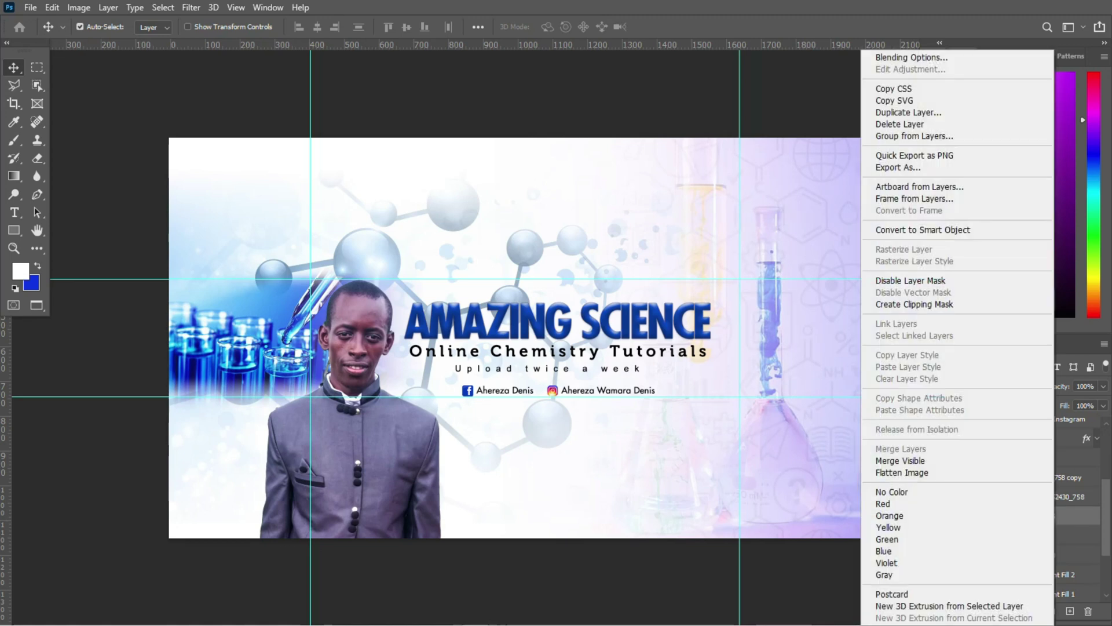
left_click(985, 230)
left_click(933, 187)
left_click(933, 187)
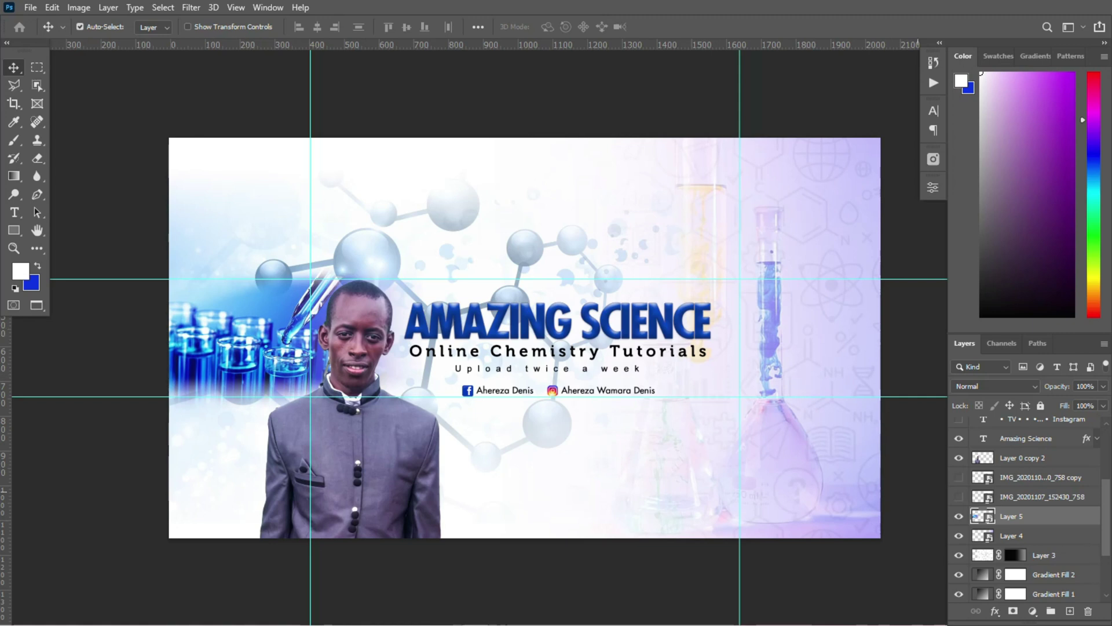
left_click_drag(240, 342, 261, 317)
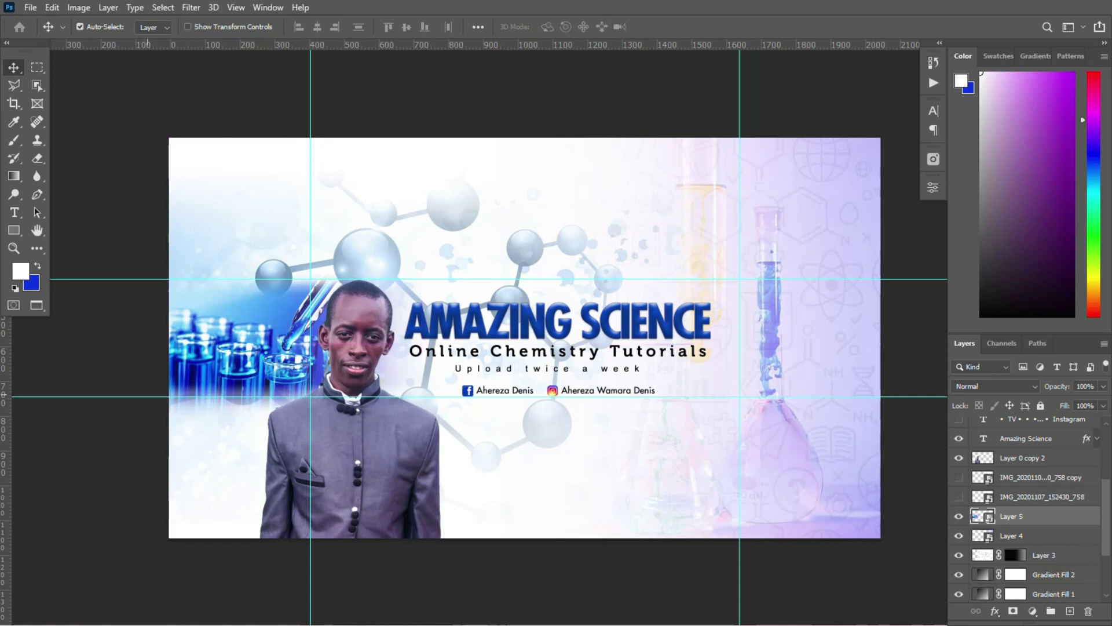
left_click(608, 323)
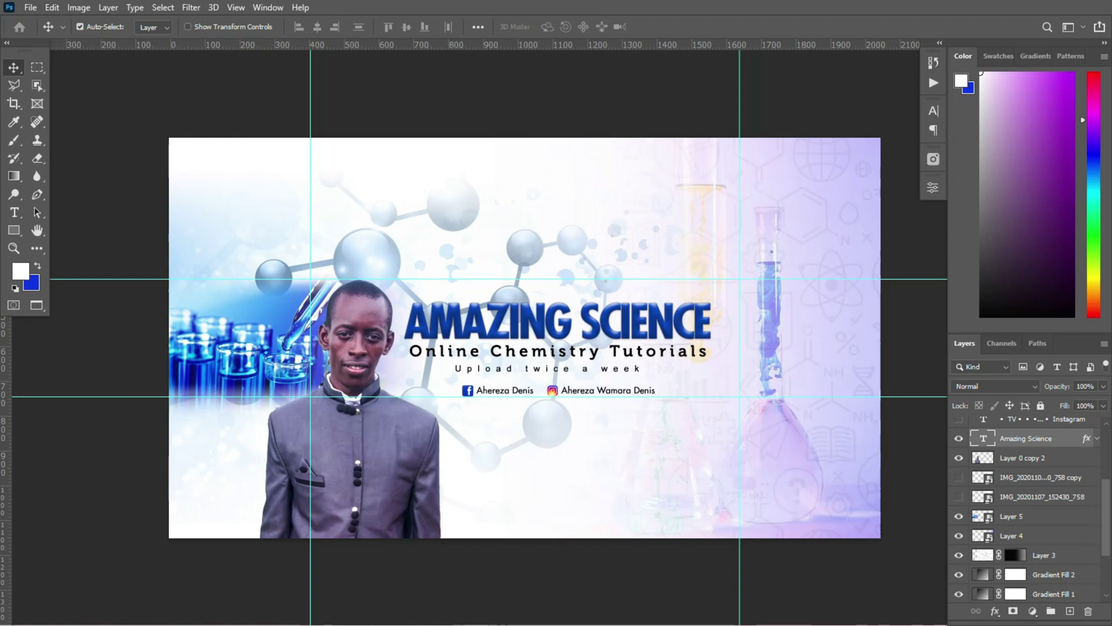
double_click(1064, 439)
left_click_drag(604, 284, 690, 288)
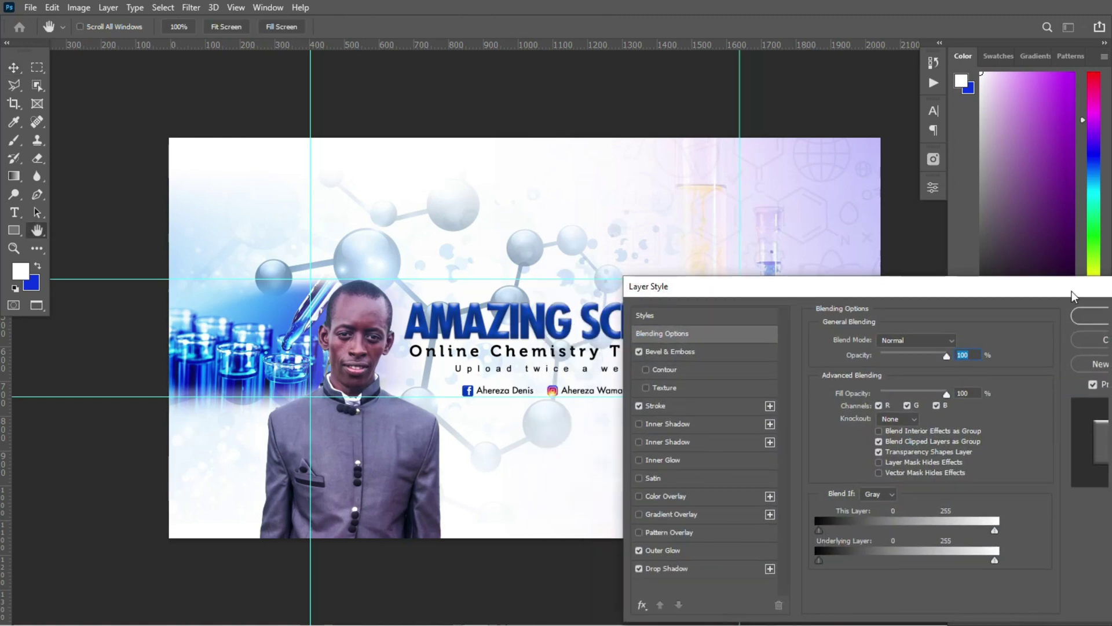
left_click_drag(1072, 291, 801, 308)
left_click(886, 304)
Step: Change the Amazing Science title's text color to bright yellow
left_click(933, 112)
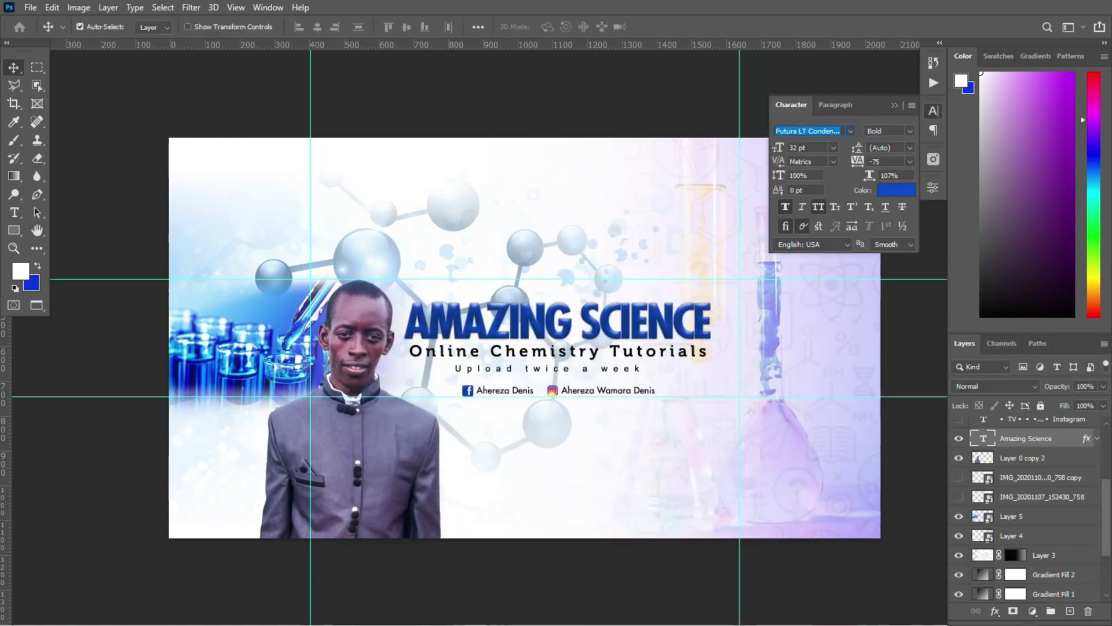
left_click(897, 190)
left_click(862, 482)
left_click_drag(793, 374, 817, 334)
left_click(986, 328)
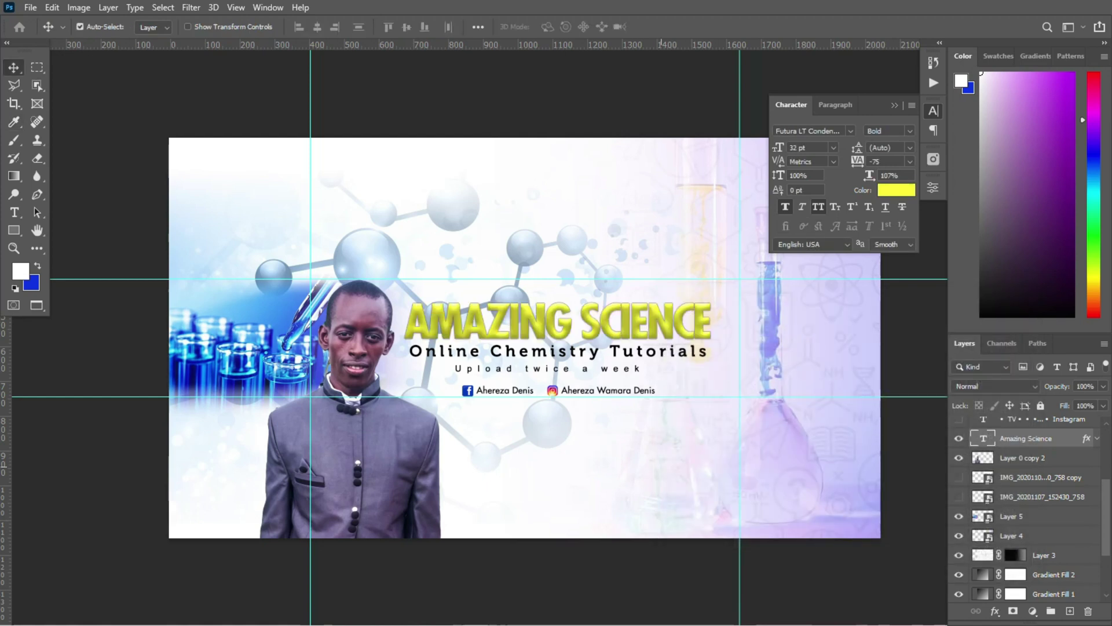
Step: Try light blue, purple and teal as the Amazing Science title's text color
left_click(896, 190)
left_click_drag(791, 394, 828, 371)
left_click(862, 412)
type("17b7ec")
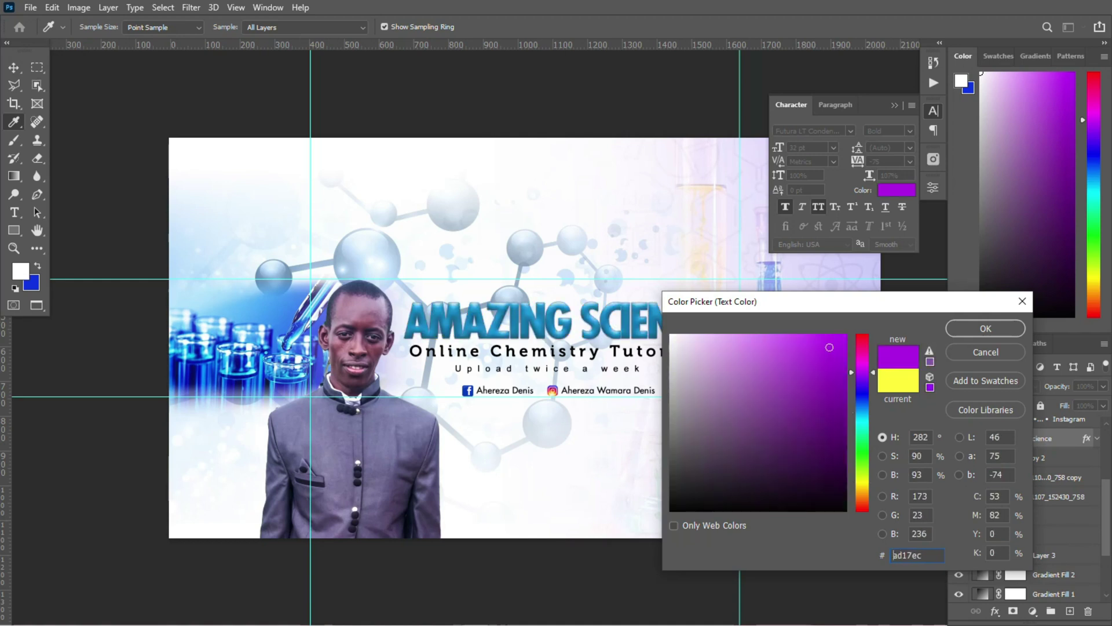
left_click_drag(862, 415, 862, 424)
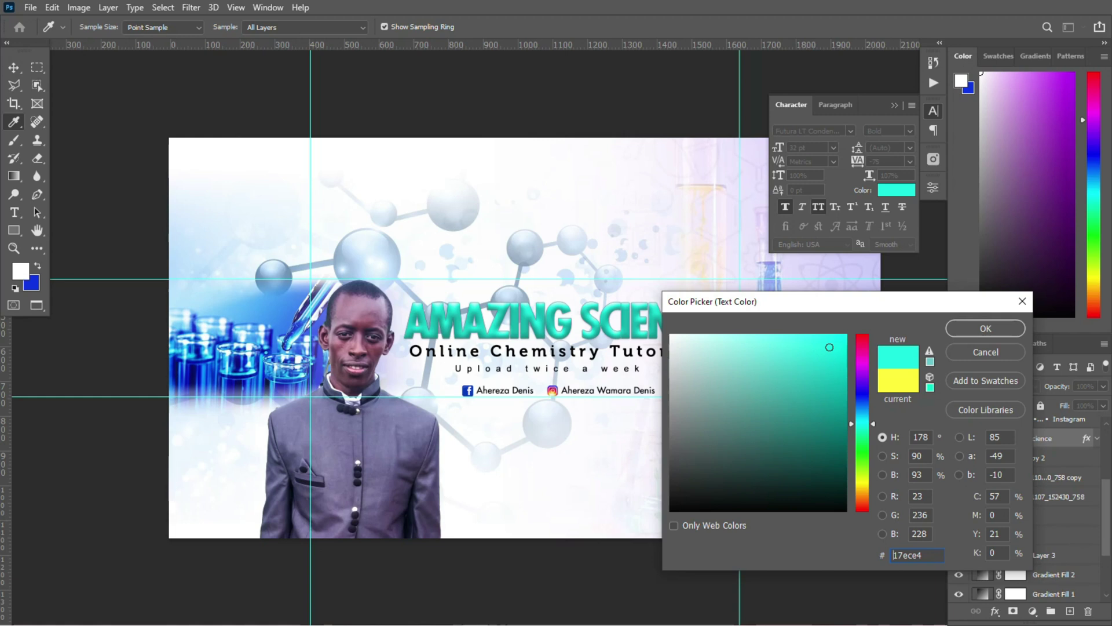
Step: Try blue and pale purple tones for the Amazing Science title and set its text color to blue 0037c1
left_click(197, 375)
type("002fe2")
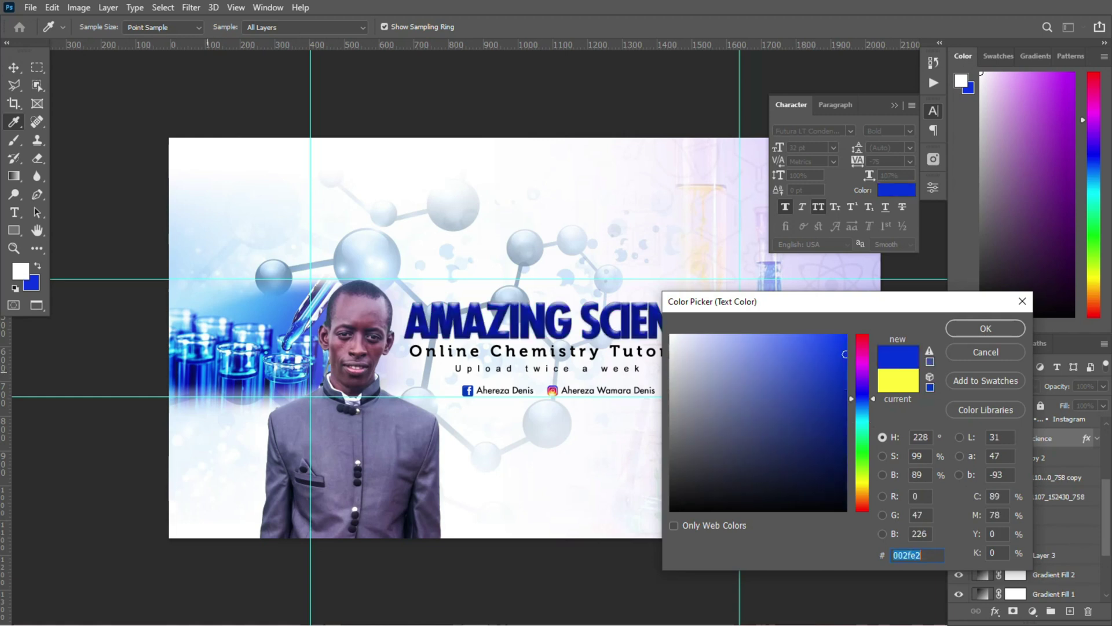
type("ebe5fd")
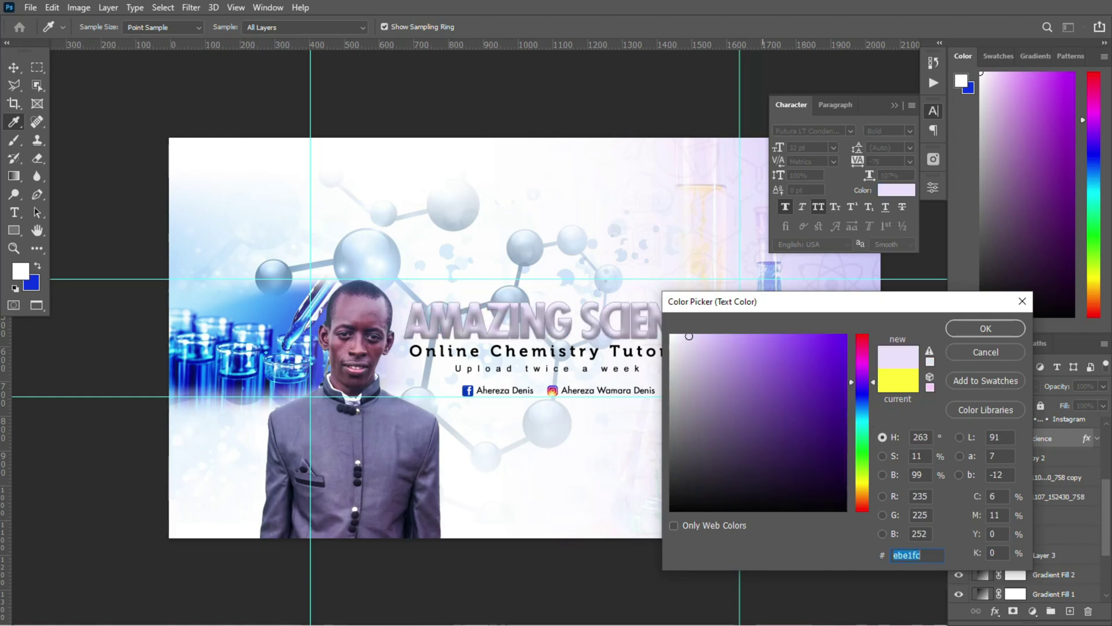
type("cccdfd")
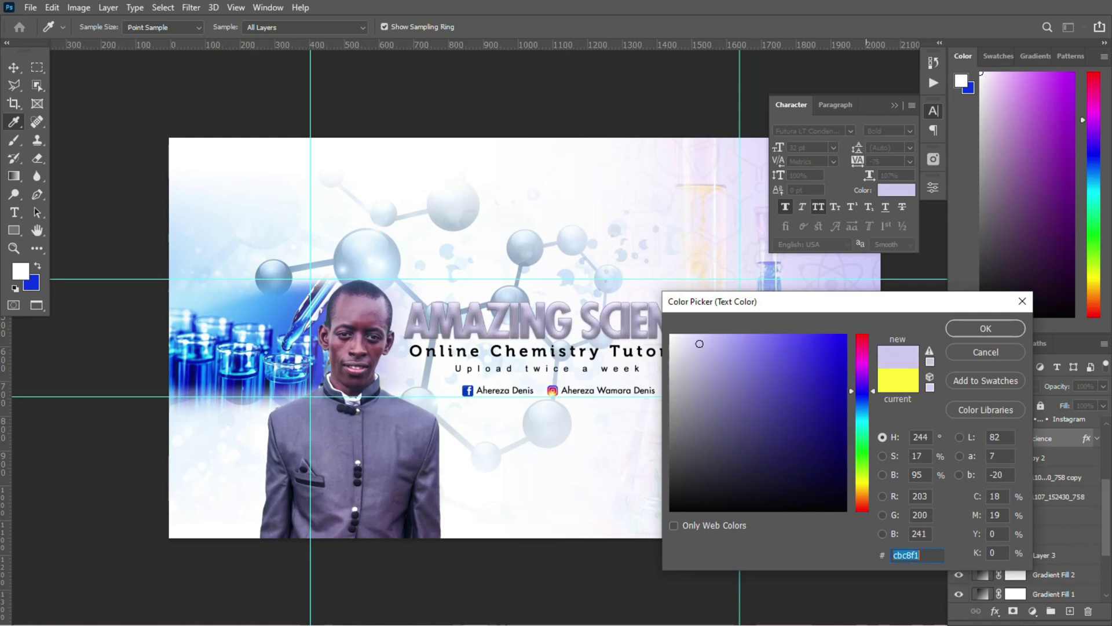
type("0037c1")
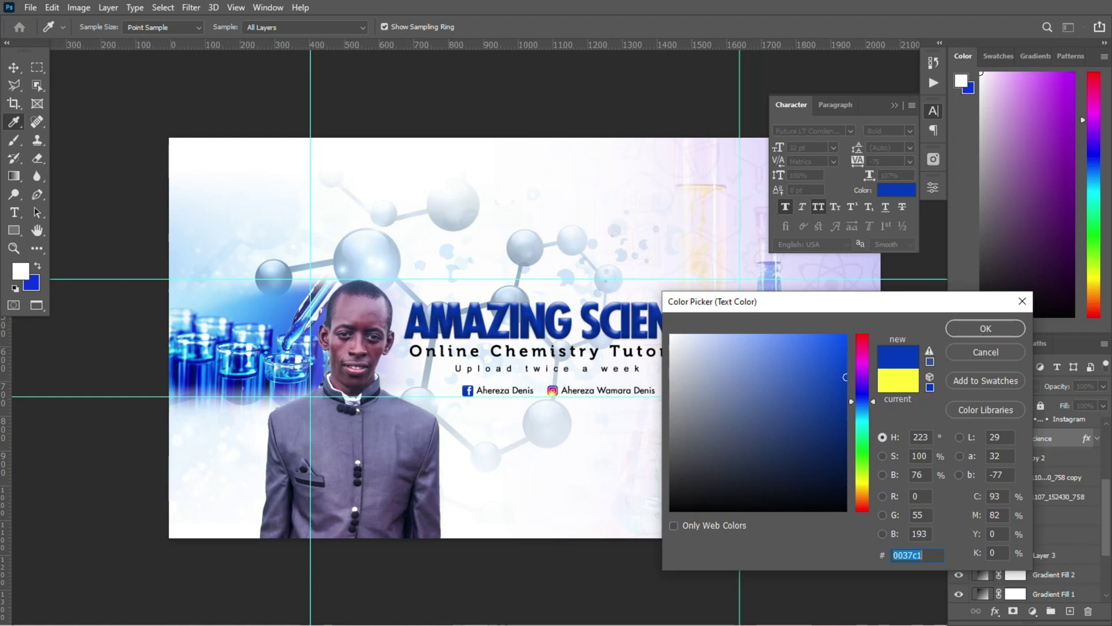
key("Return")
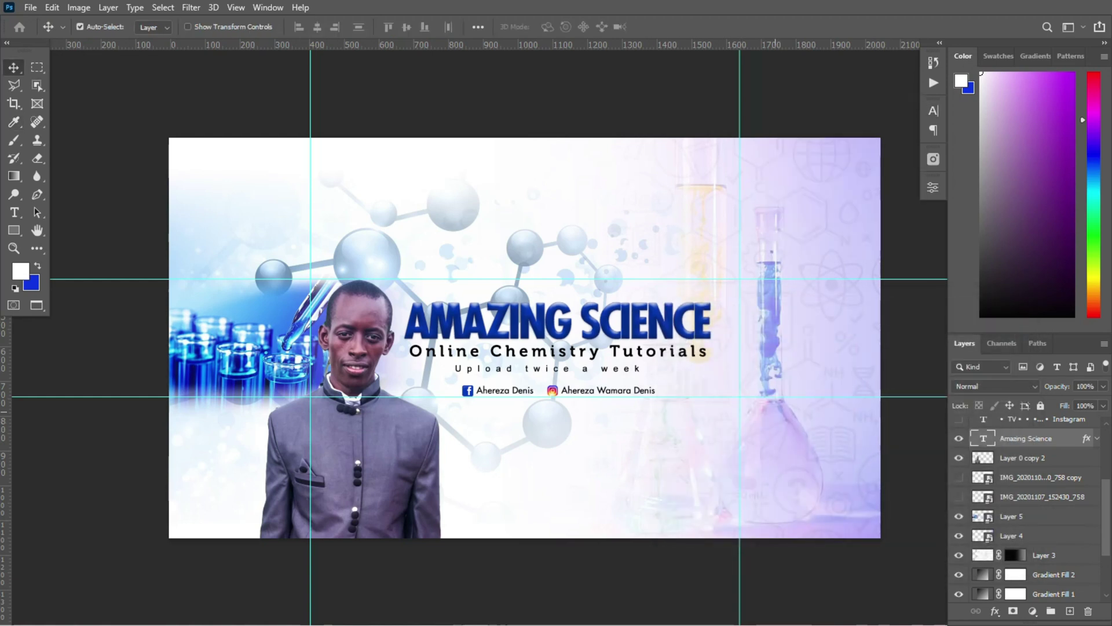
Step: Nudge the Online Chemistry Tutorials subtitle slightly to the left beneath the title
left_click(574, 352)
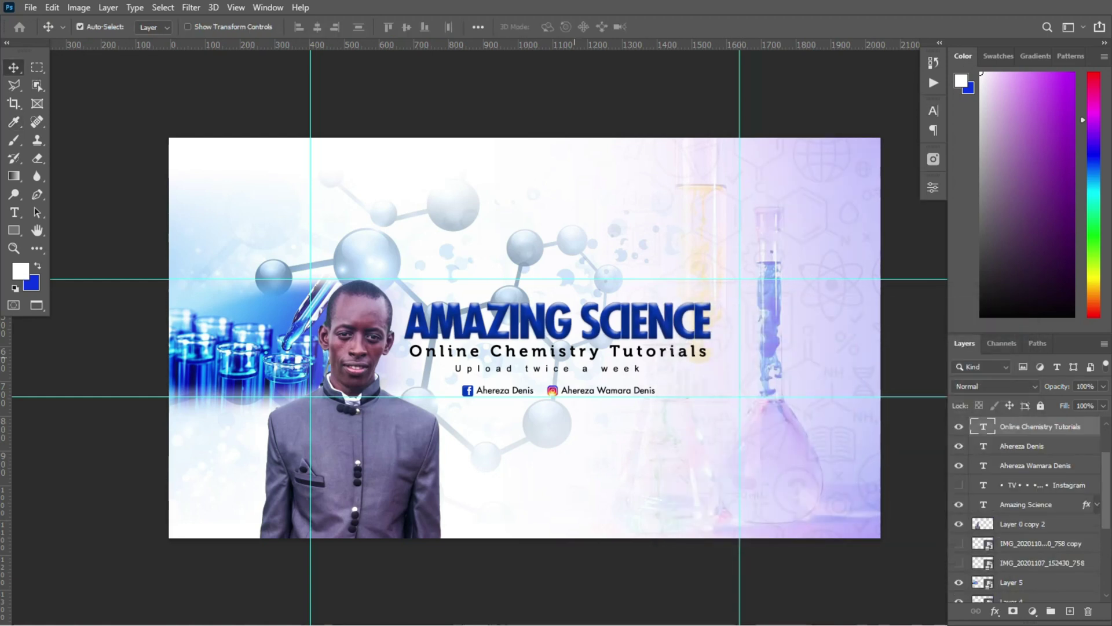
key("Right")
key("Left")
key("Left")
key("Left")
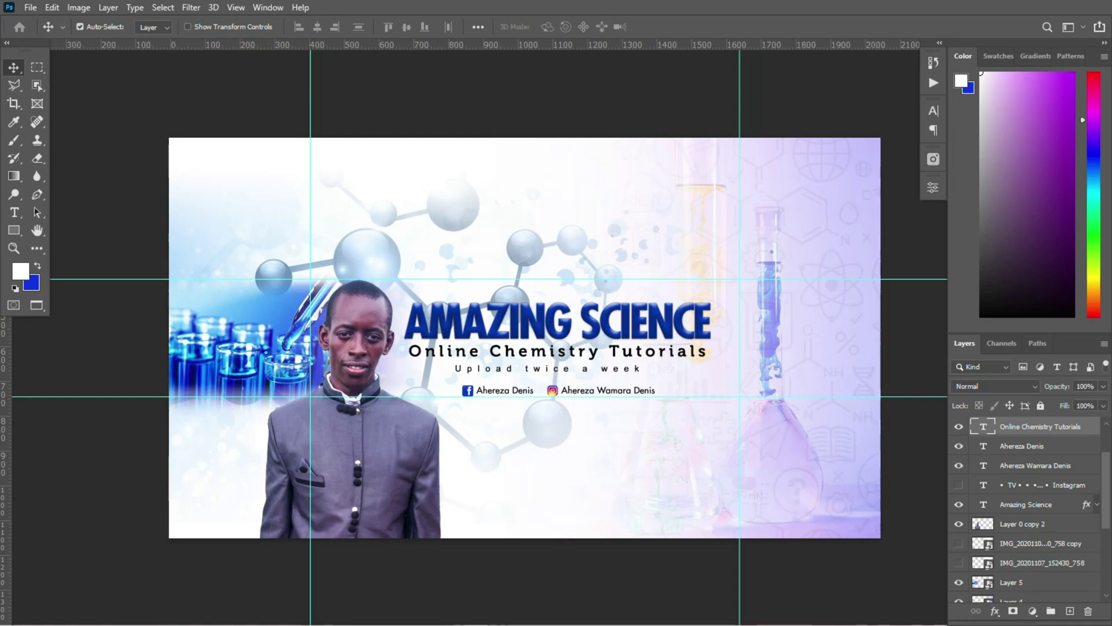
Step: Collapse Layer 1's effects list and add a new empty layer directly above Layer 1
scroll(1026, 510, "down", 4)
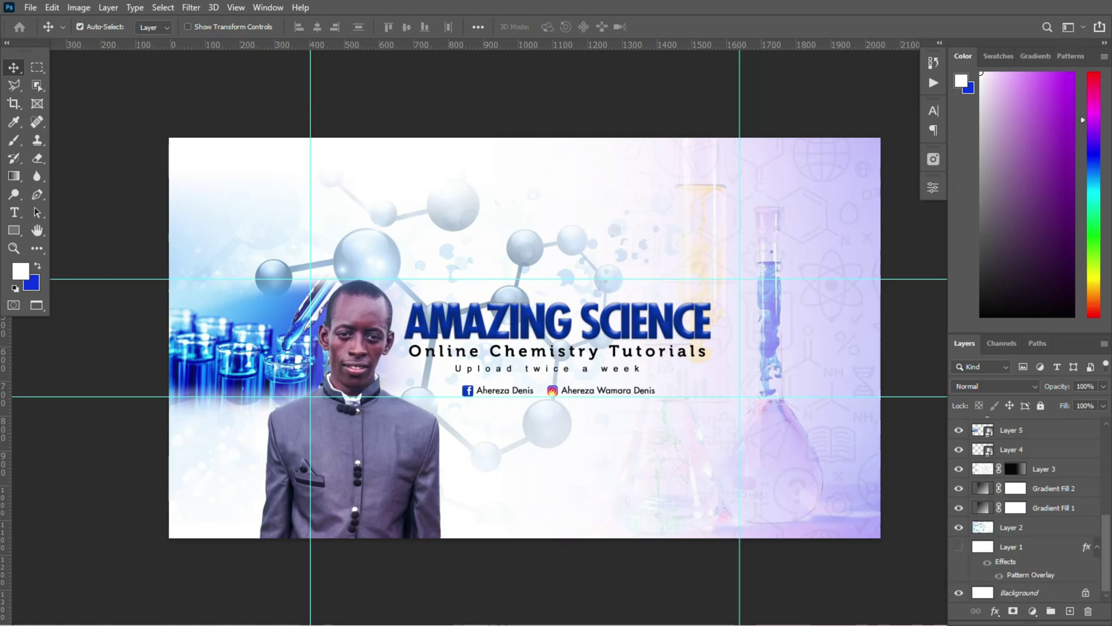
left_click(1098, 547)
left_click(1043, 573)
left_click(1070, 611)
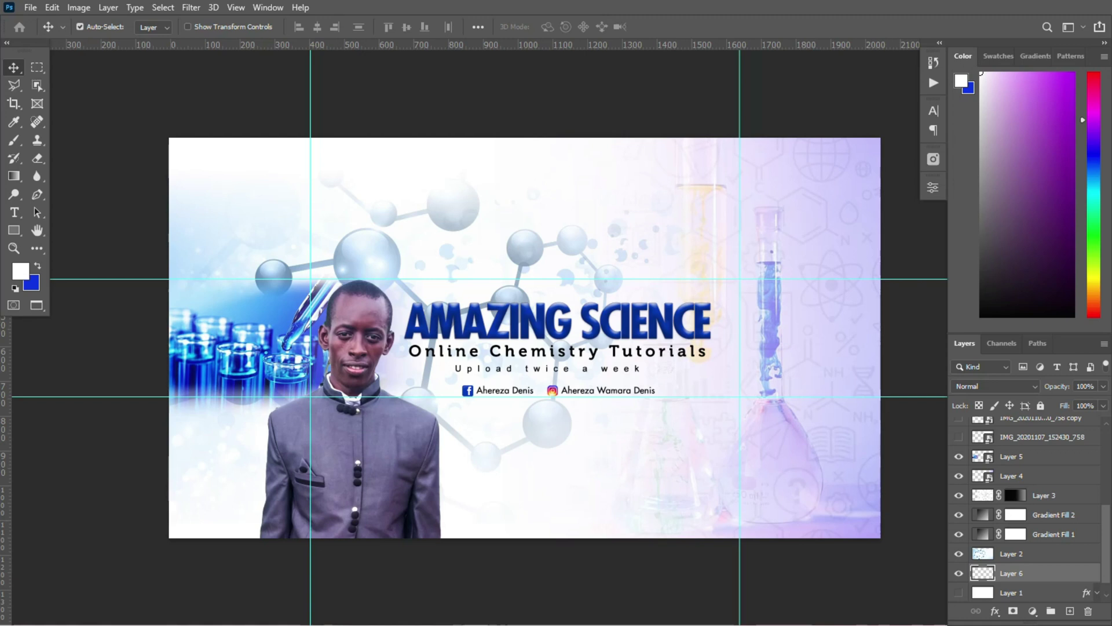
Step: Draw white-to-blue diagonal gradients across the new layer, from the banner's upper left to its lower right, in Multiply mode at 29% opacity
left_click(14, 175)
left_click_drag(205, 109, 945, 572)
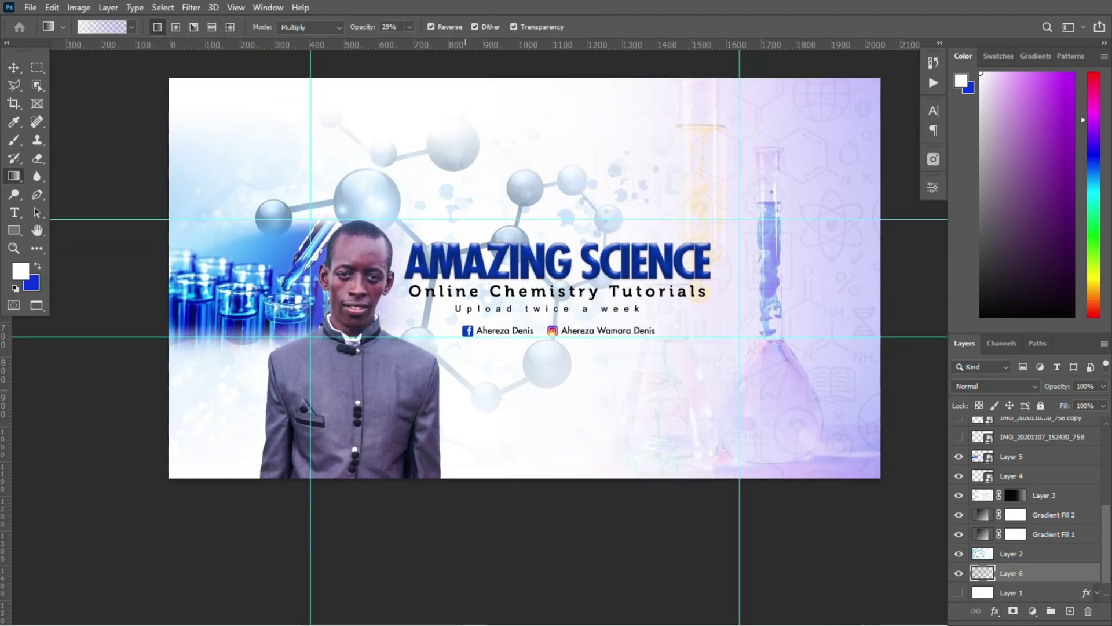
scroll(465, 389, "up", 1)
left_click_drag(220, 75, 835, 537)
left_click_drag(216, 80, 857, 496)
Step: Switch to the black-and-white basic gradient and draw it diagonally across the new layer several times, in both diagonal directions
left_click(132, 27)
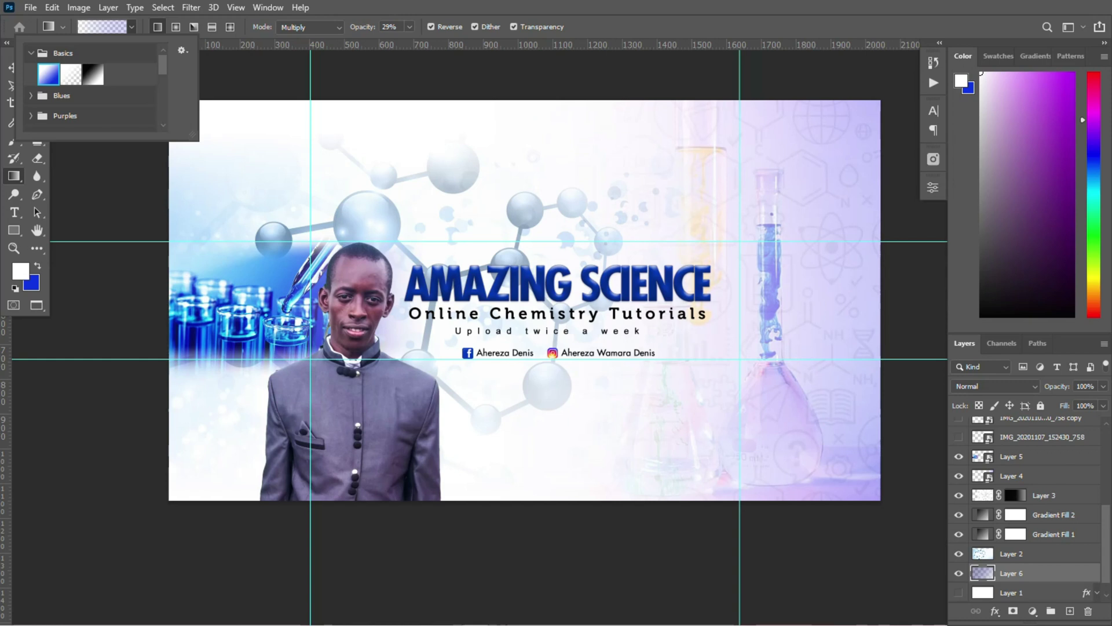
key("Escape")
left_click(132, 27)
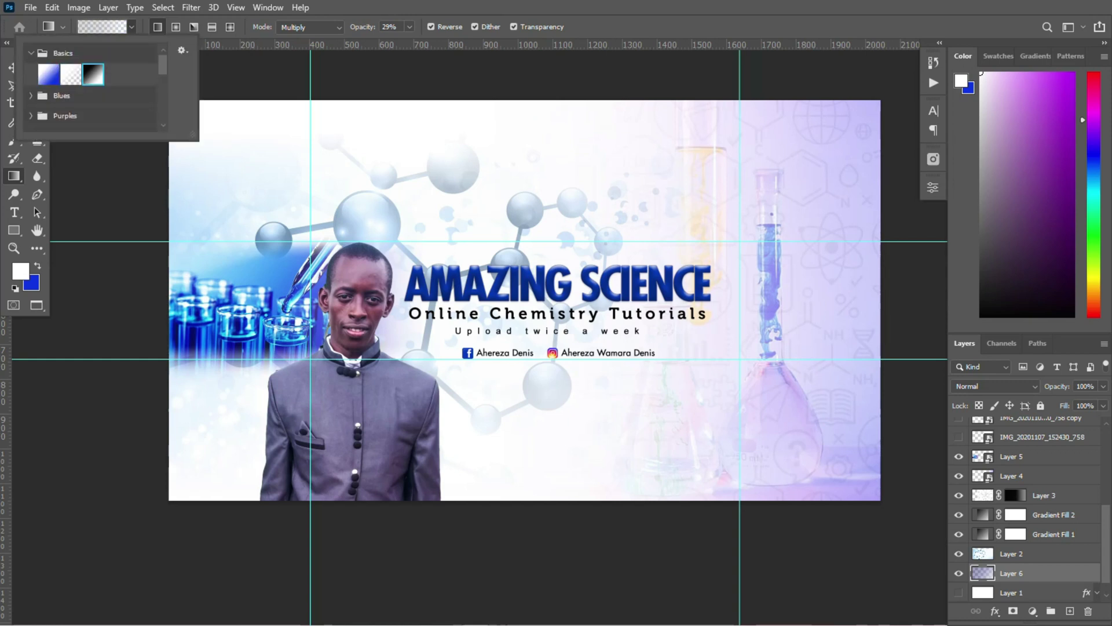
key("Escape")
left_click_drag(226, 72, 926, 565)
left_click_drag(282, 93, 695, 386)
left_click_drag(826, 74, 200, 582)
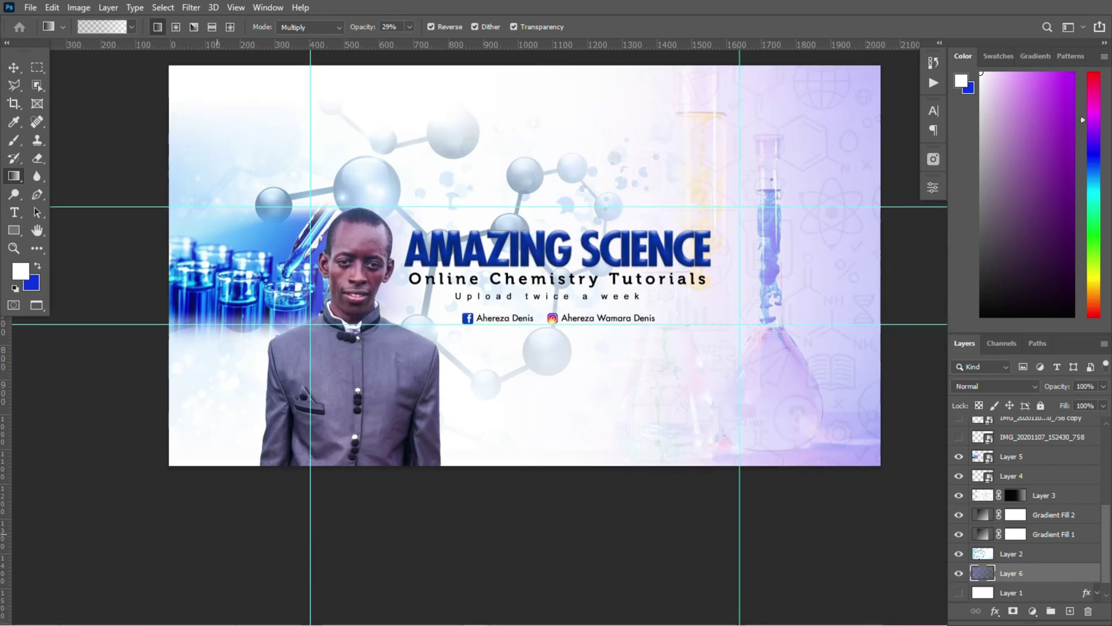
Step: Enlarge the layer list's height so that the layer stack down to the Background can be seen
scroll(475, 337, "up", 3)
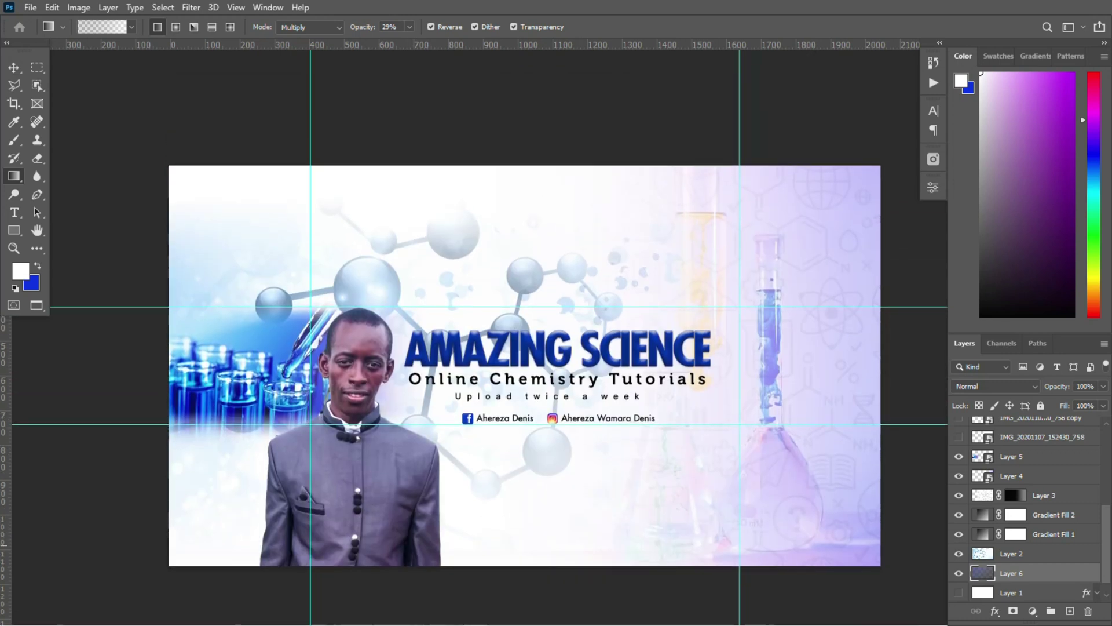
scroll(1029, 504, "up", 3)
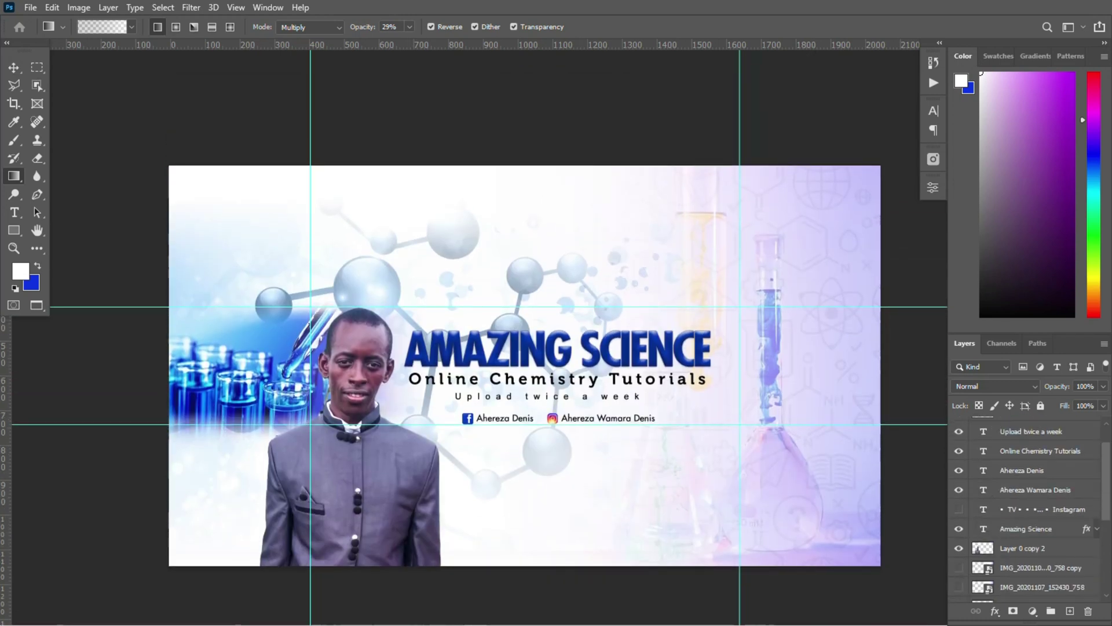
scroll(1029, 504, "down", 4)
left_click_drag(1037, 334, 1037, 167)
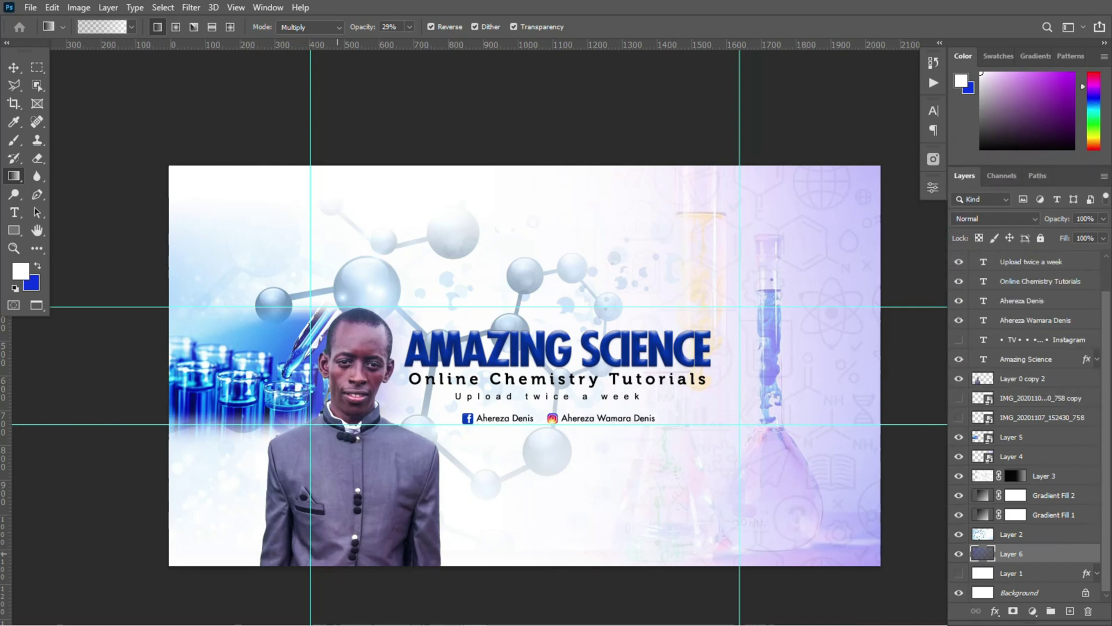